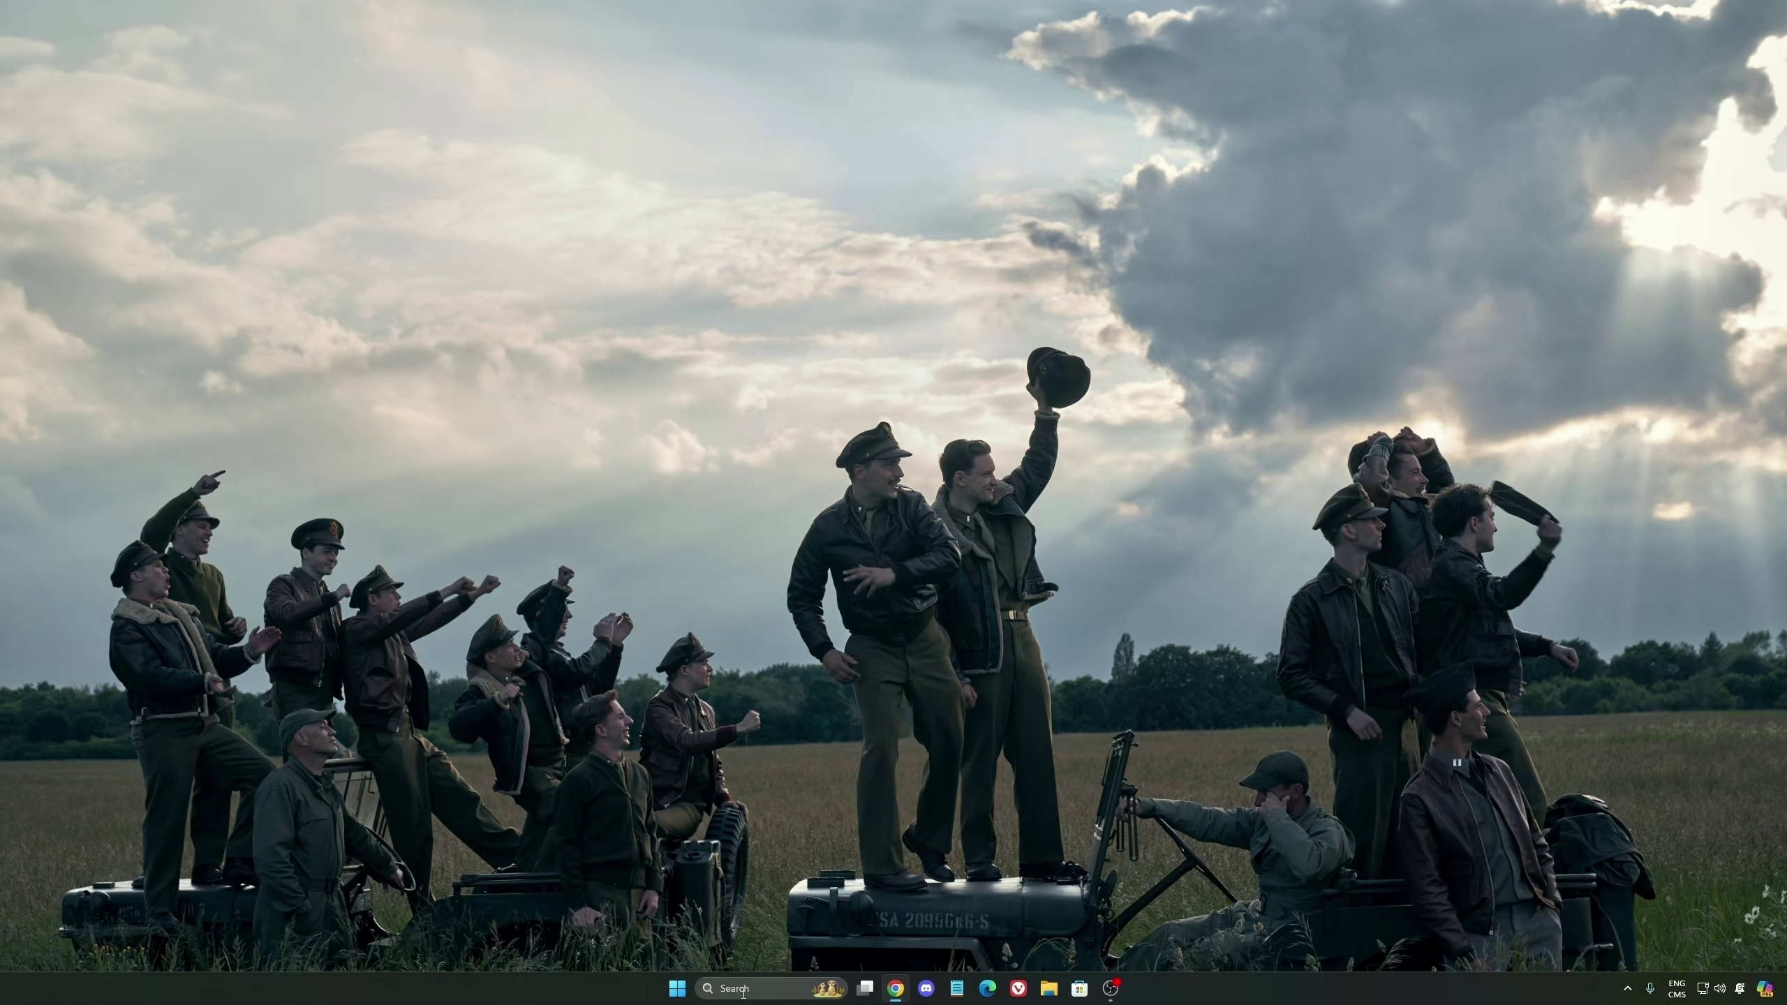
Launch Windows Settings from search and go to Gaming > Game Bar, where controller access is off.
left_click(744, 988)
type("seti")
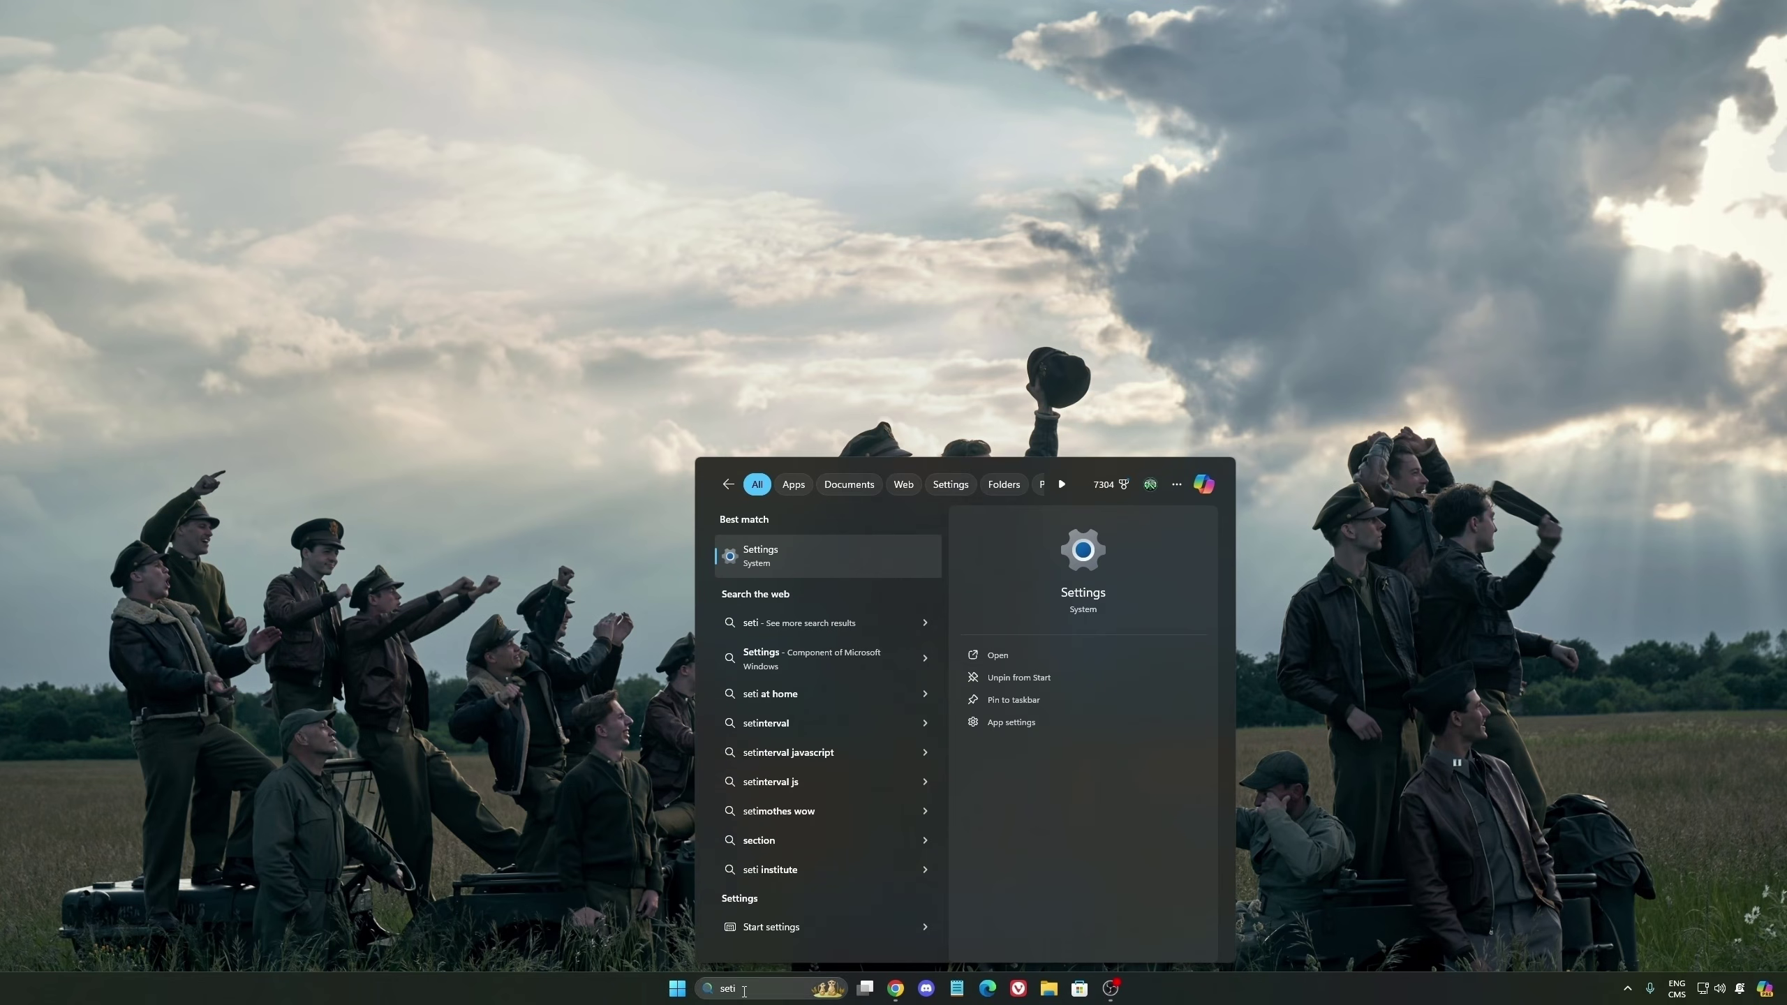
key("Return")
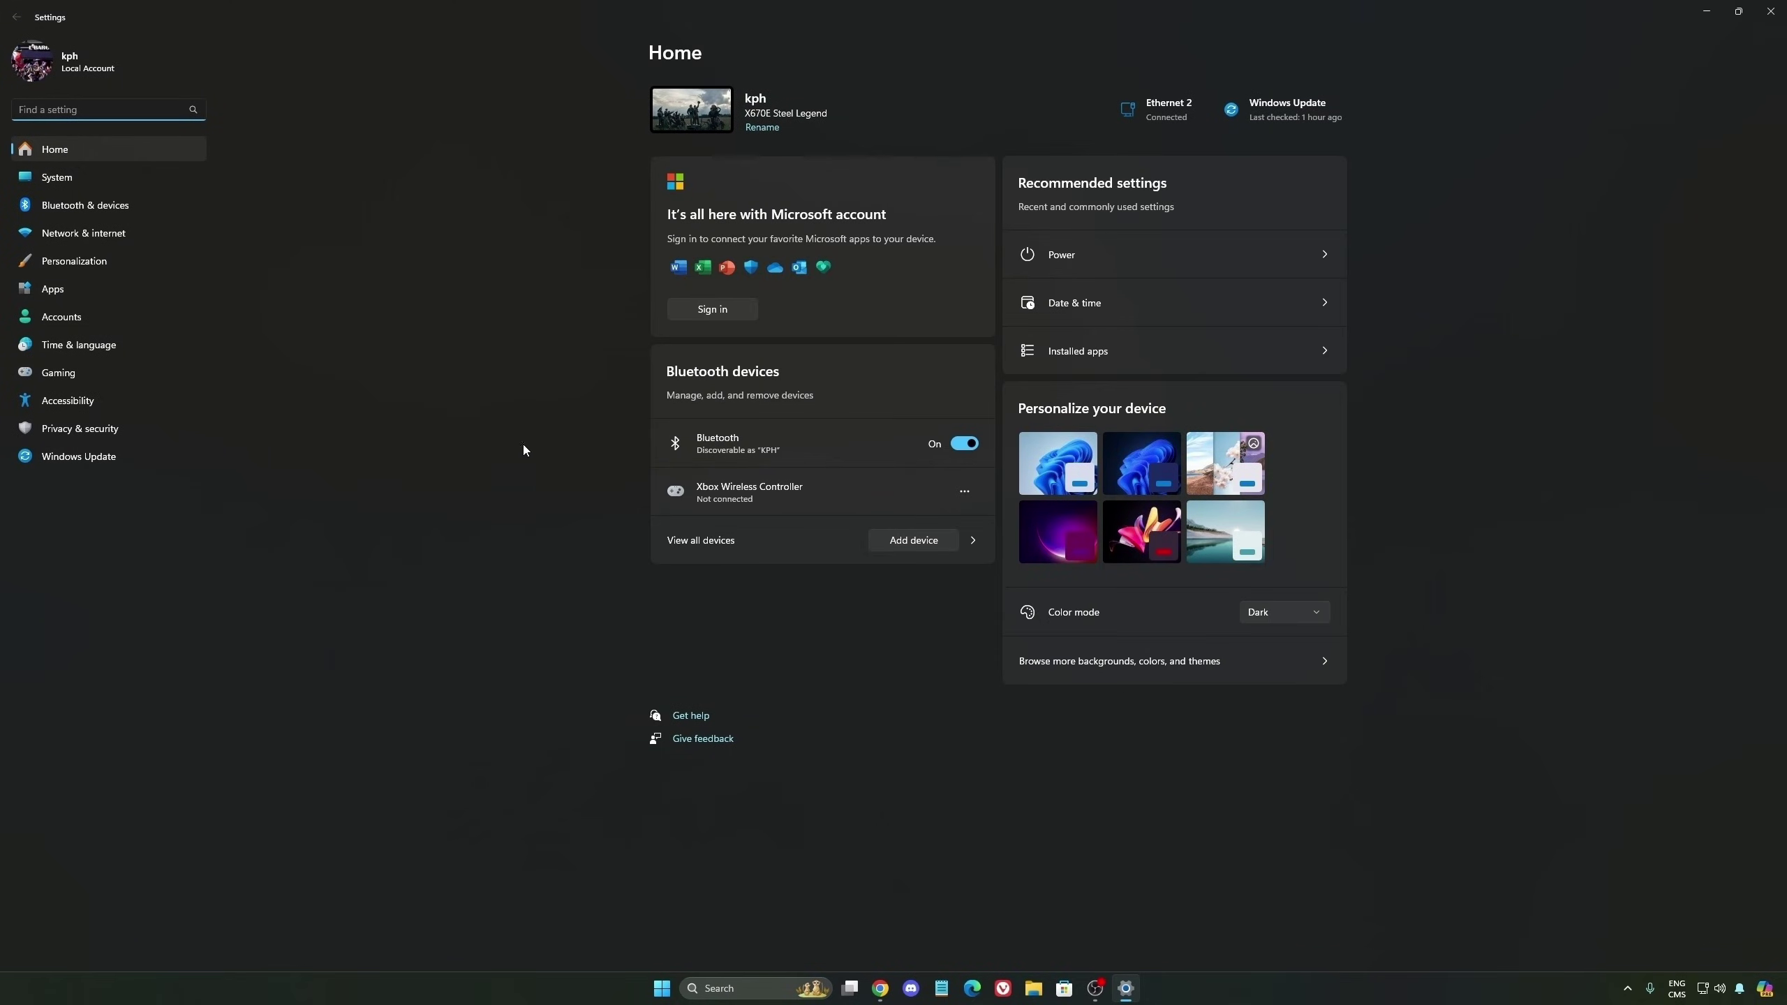
left_click(57, 373)
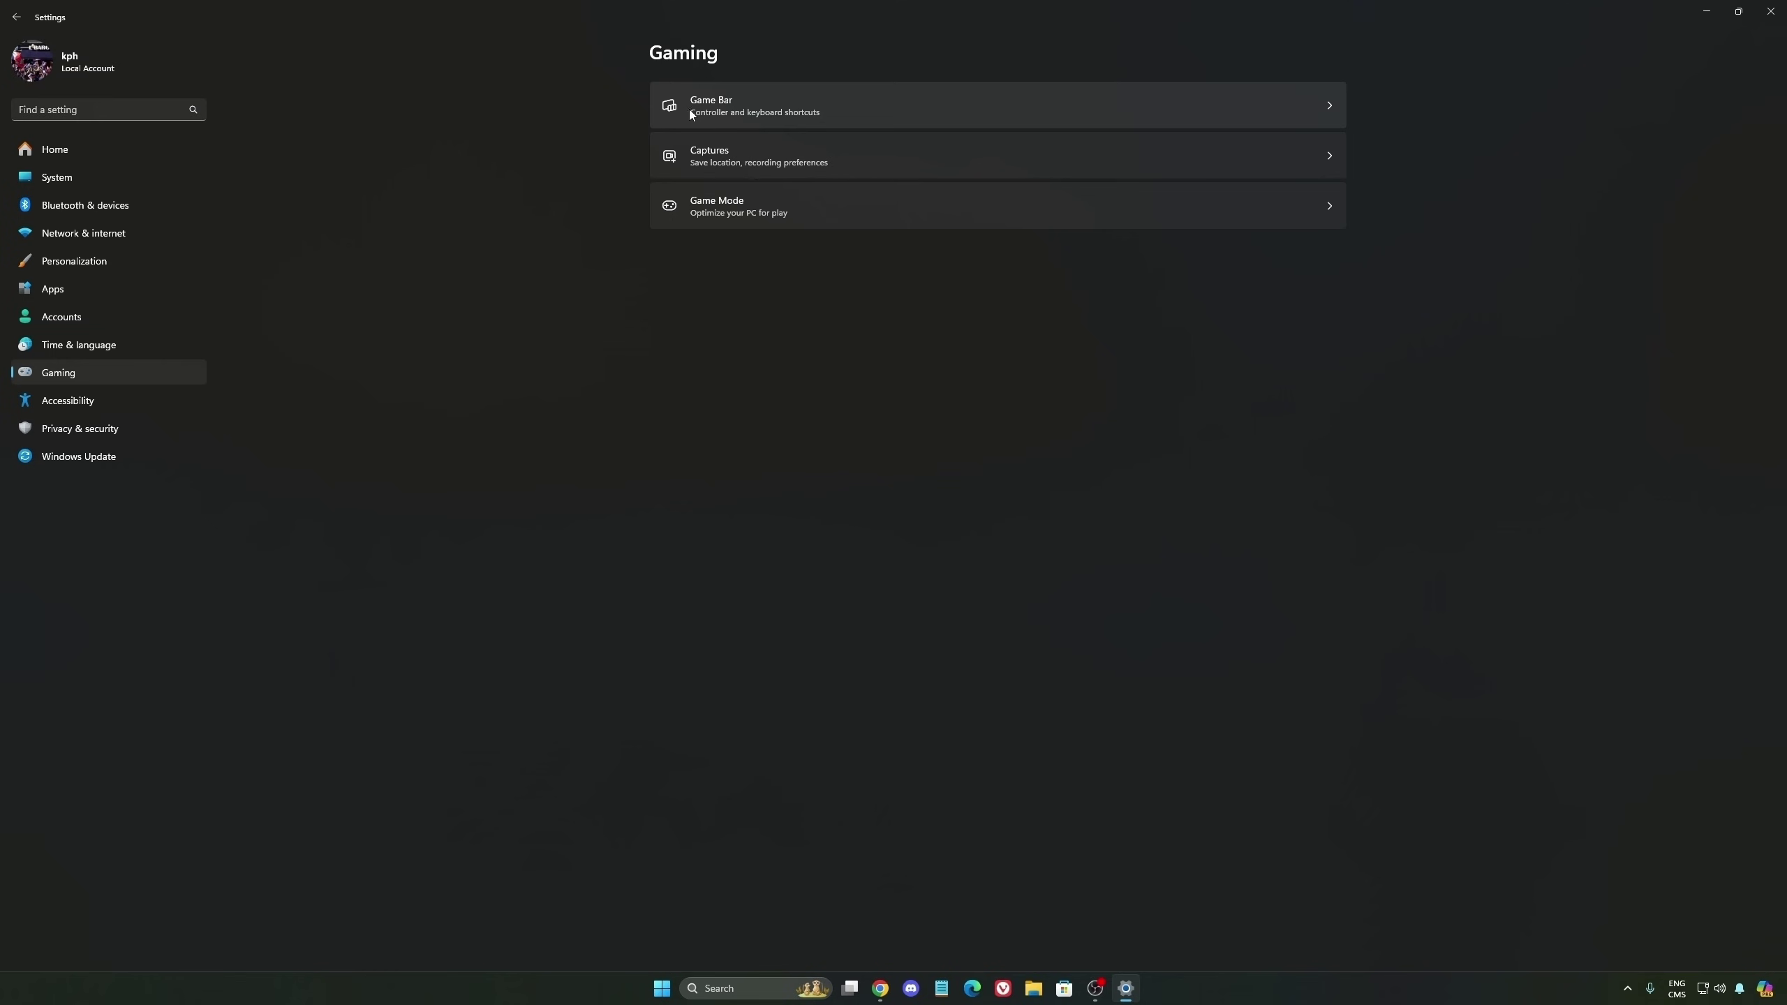
left_click(809, 104)
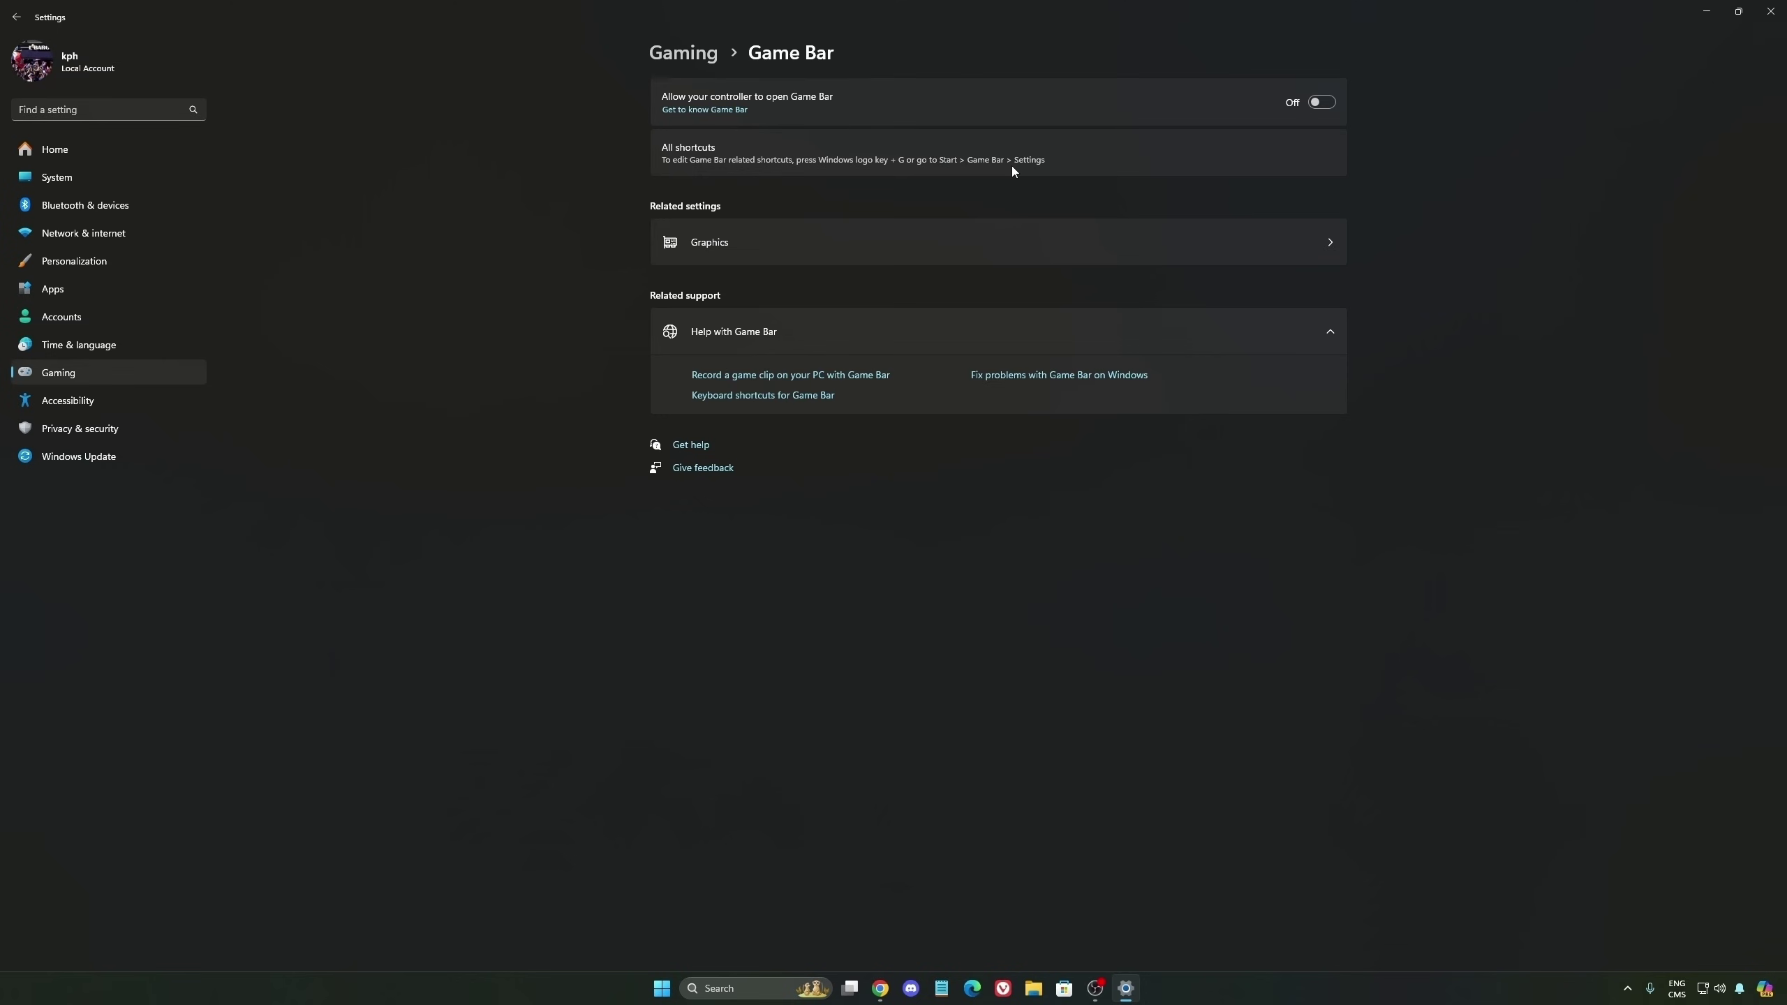
Review the default graphics settings and capture preferences, then open Game Mode, which is On.
left_click(837, 244)
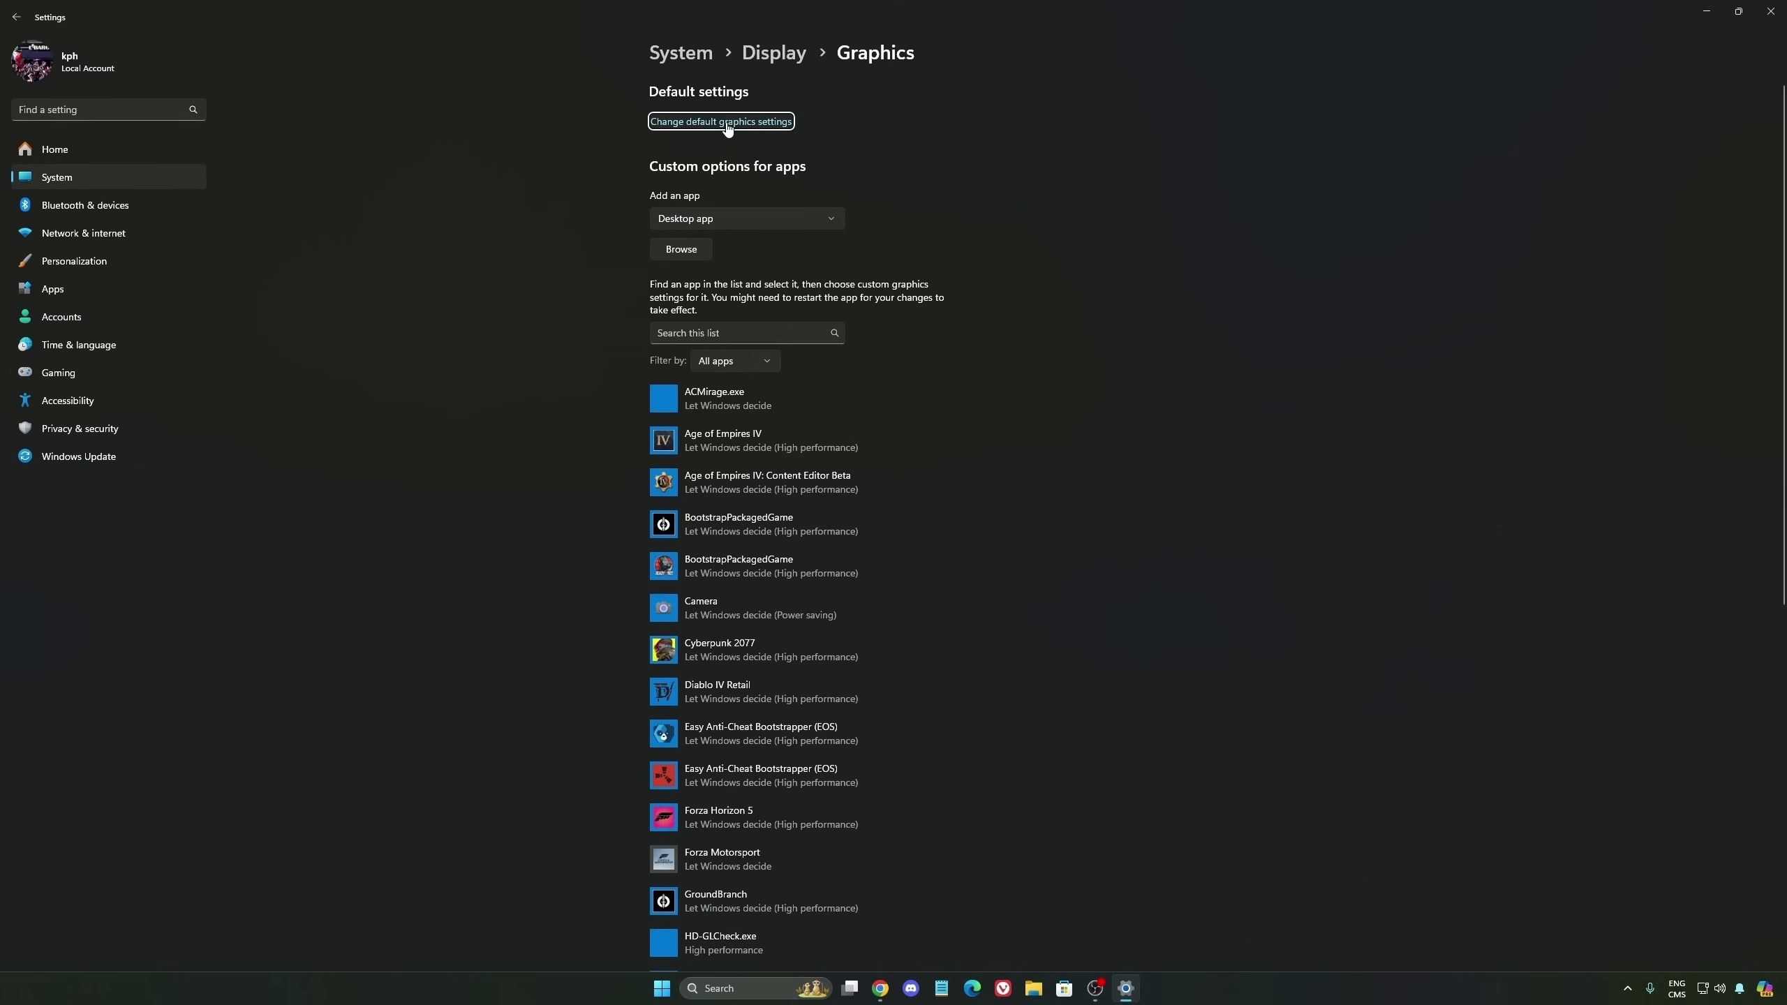
left_click(741, 122)
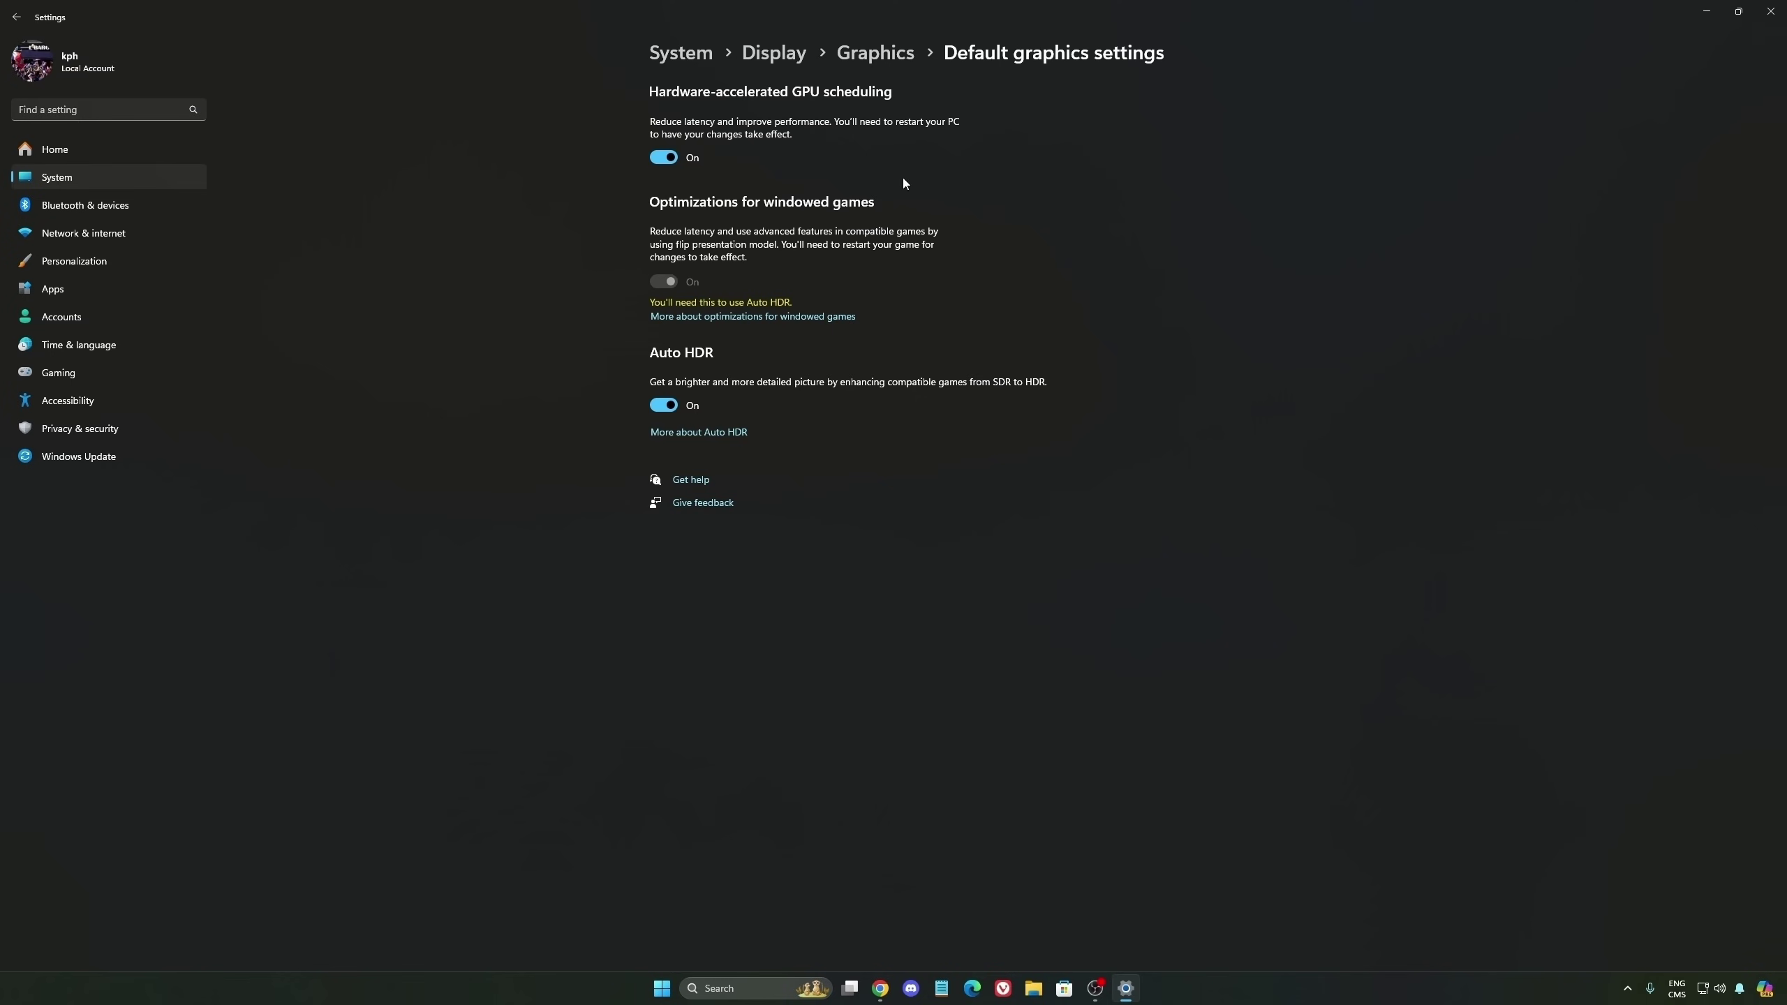
left_click(91, 373)
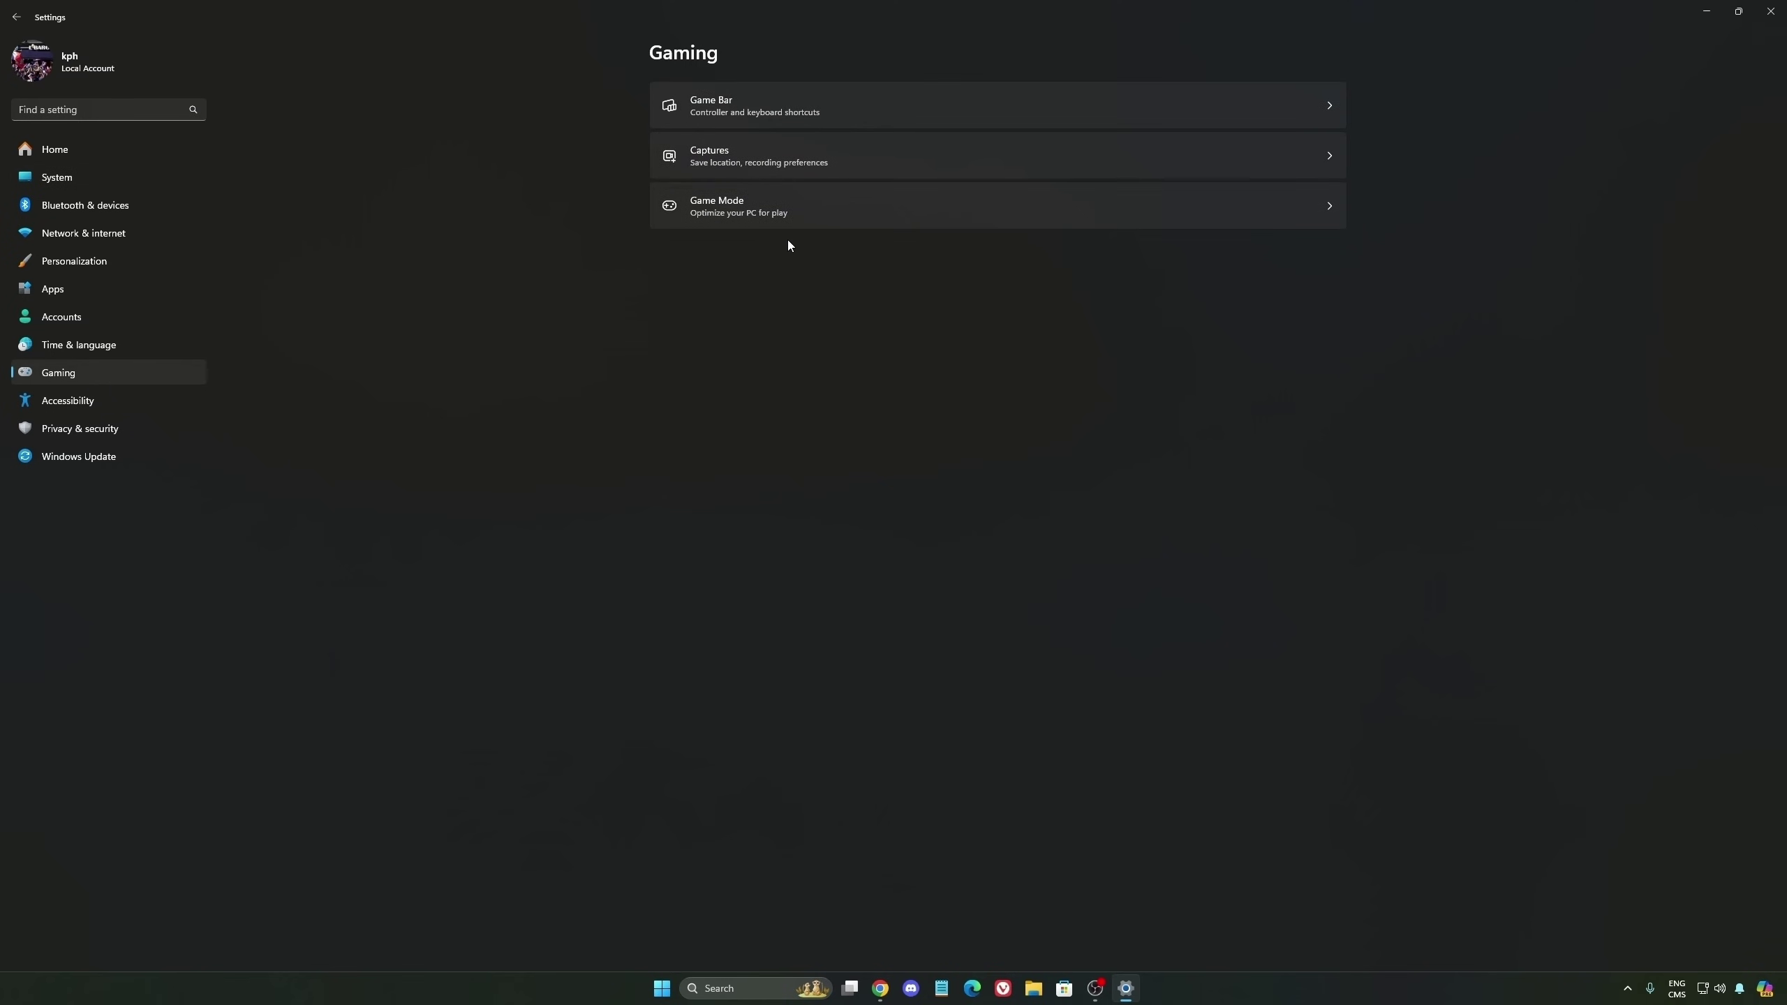
left_click(889, 168)
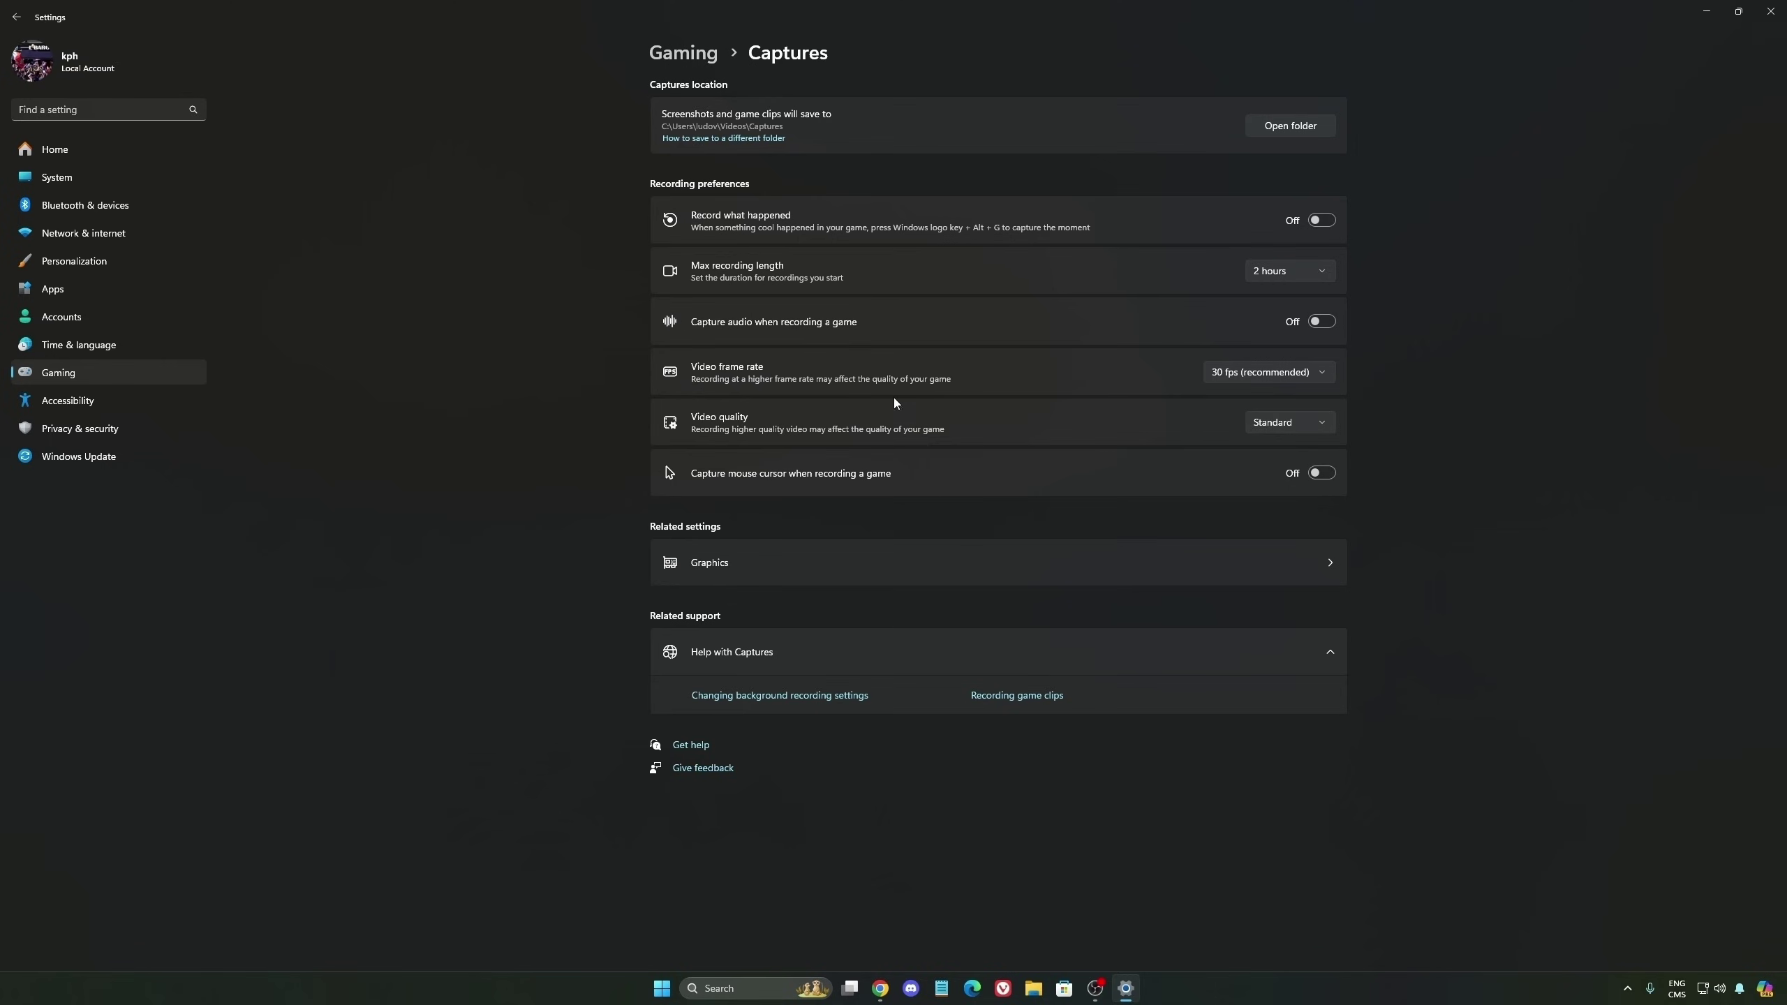
left_click(100, 379)
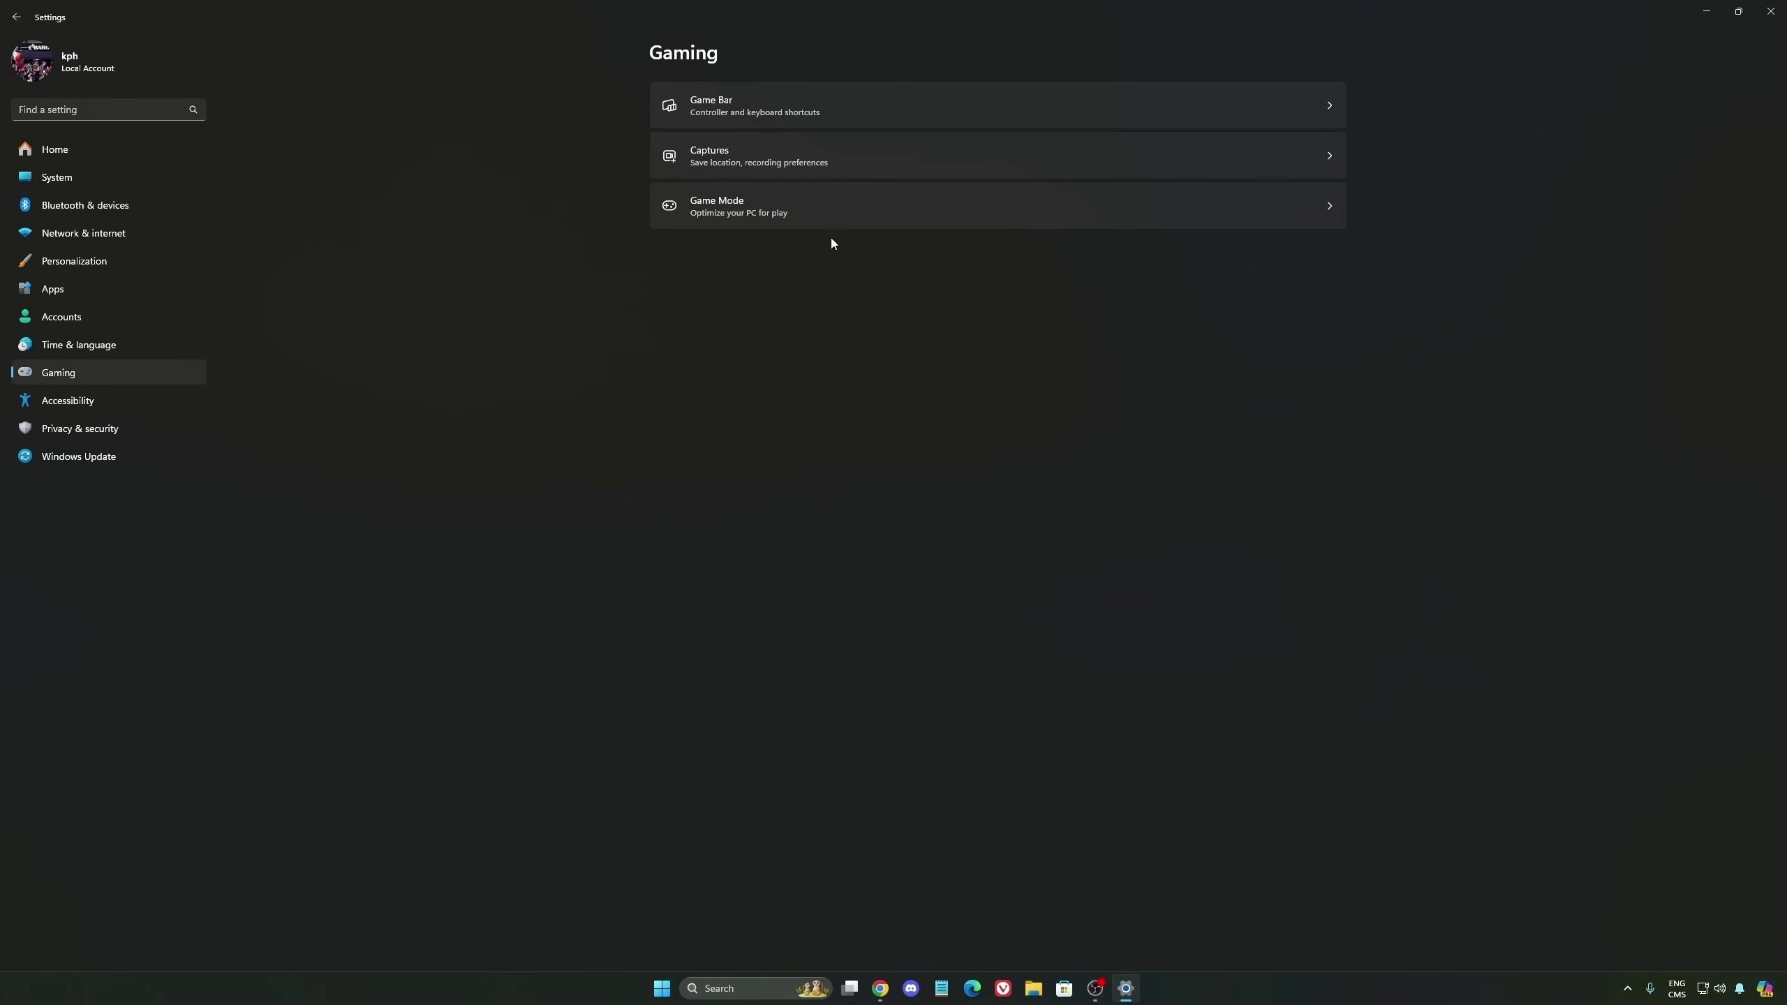
left_click(827, 204)
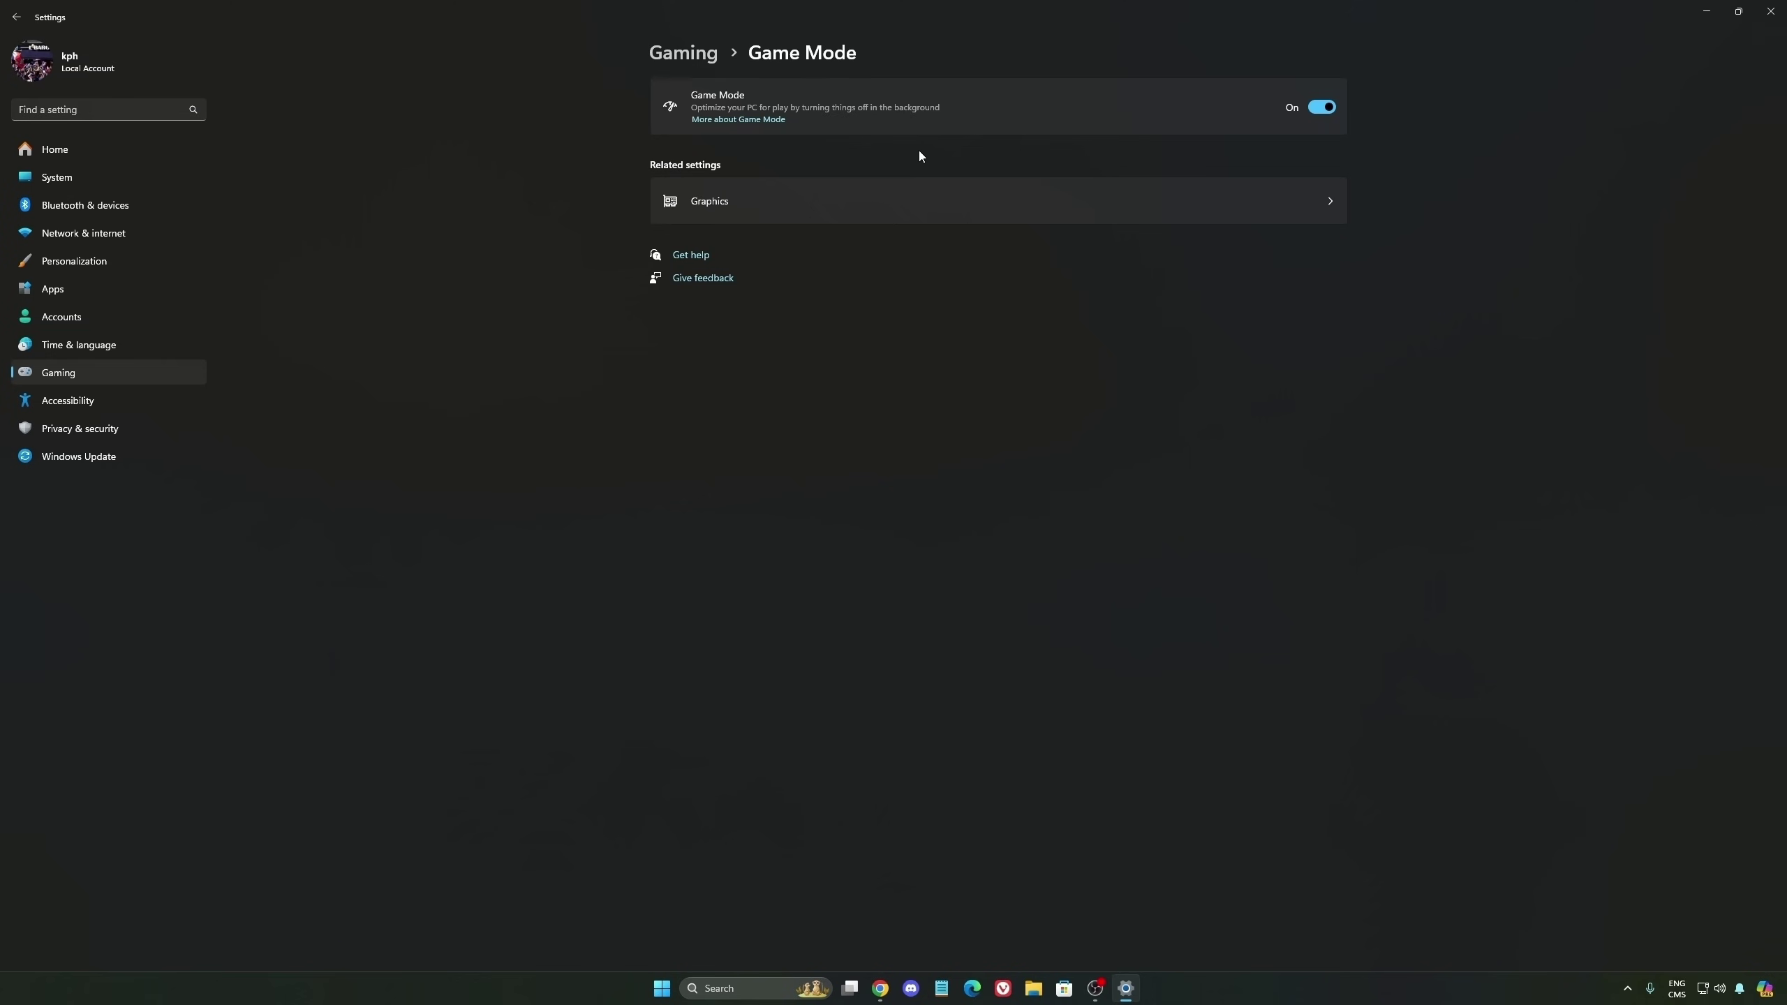
Check System > Power, leave the power mode on Balanced, and return to Settings Home.
left_click(81, 176)
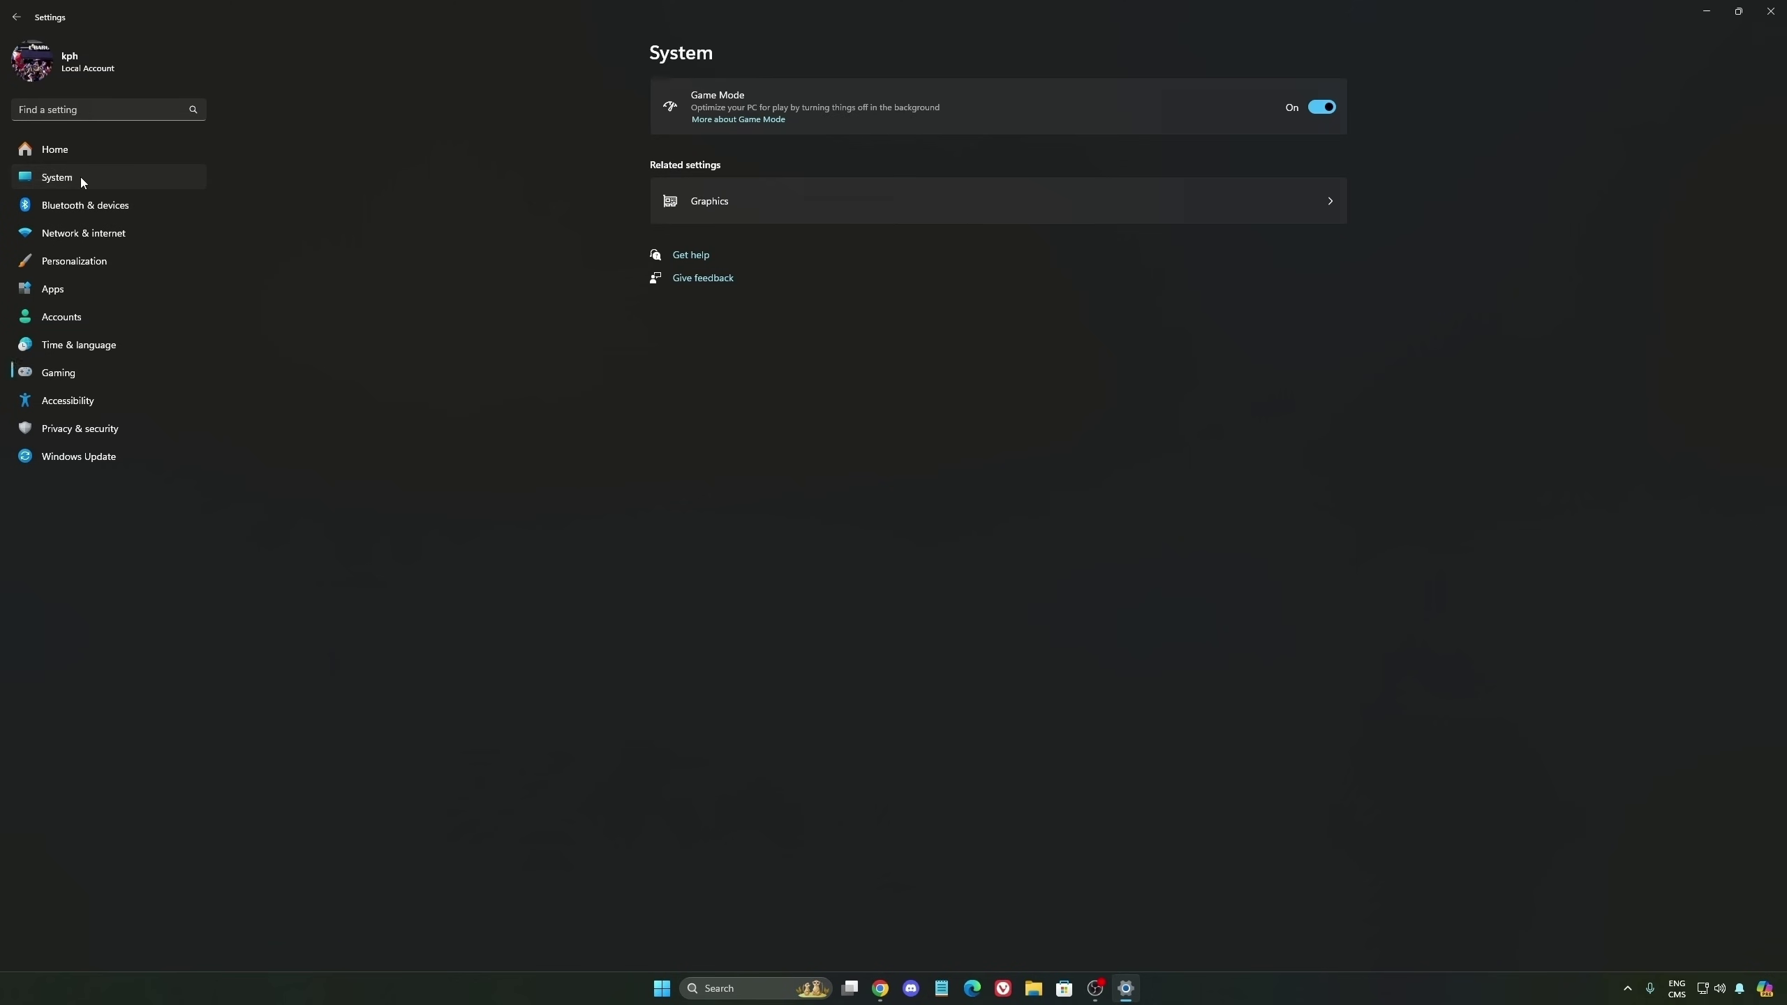
left_click(768, 404)
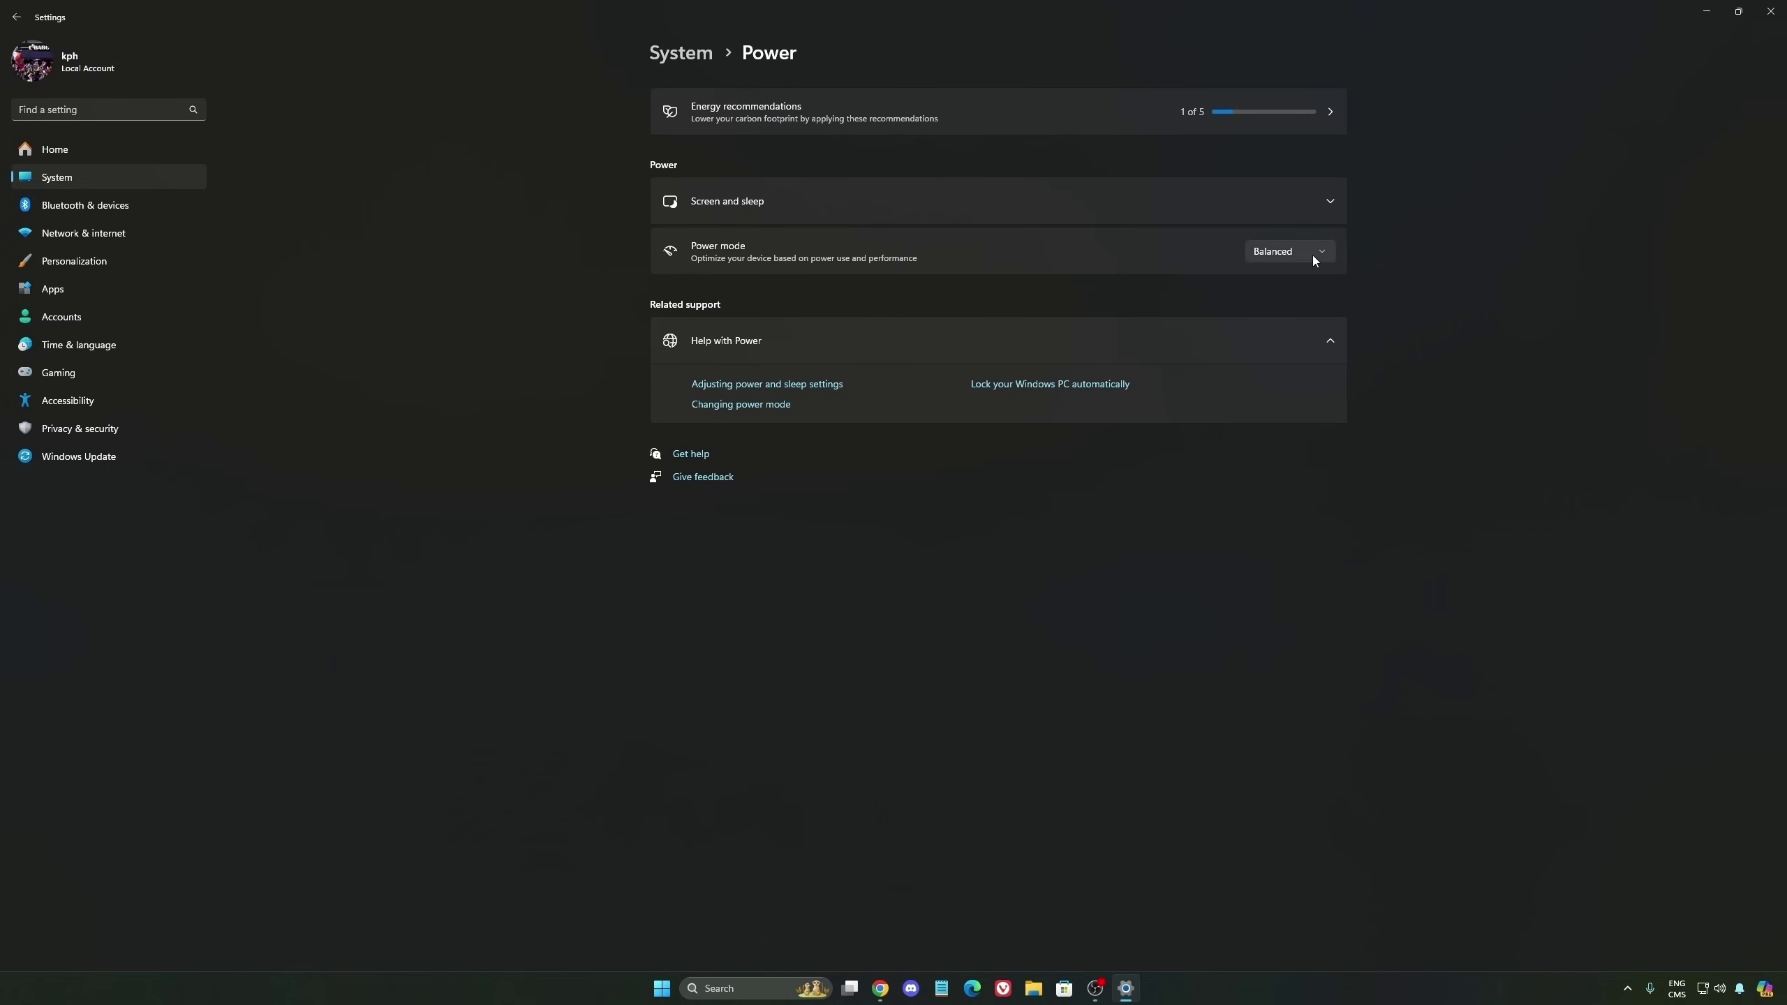
left_click(1314, 258)
left_click(1290, 252)
left_click(1460, 282)
left_click(98, 152)
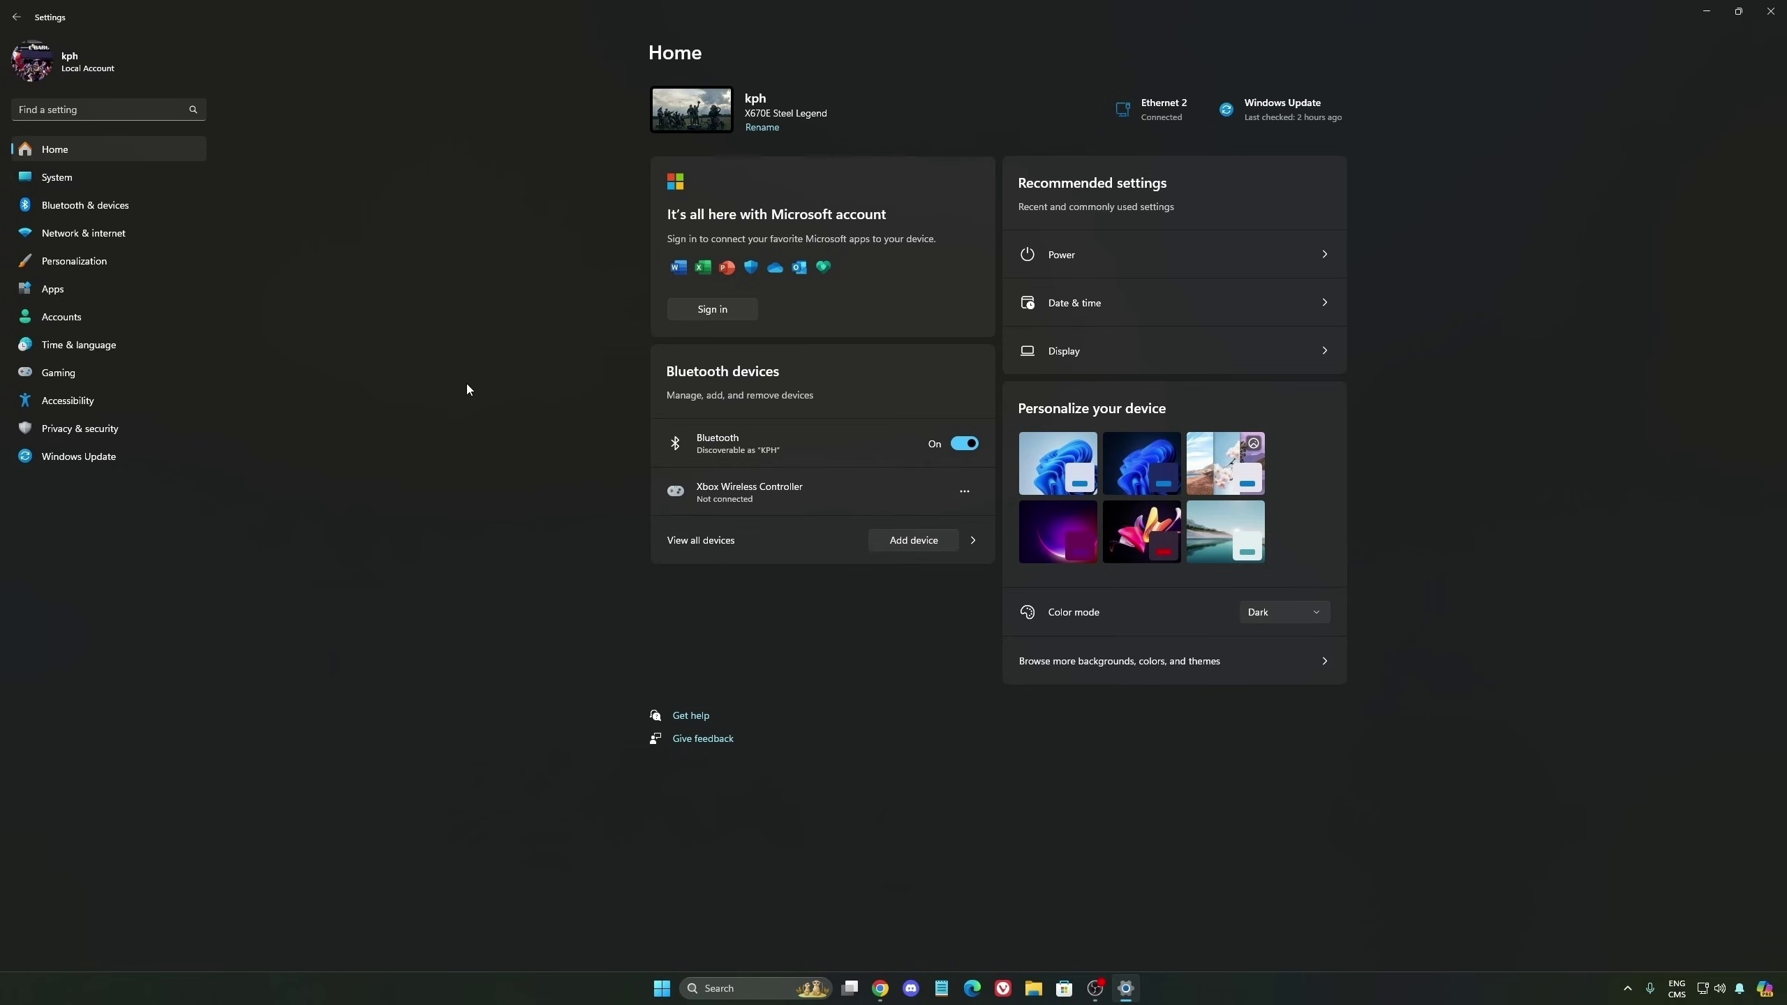
Check Windows Update, then view the NVIDIA App's Graphics global settings.
left_click(162, 462)
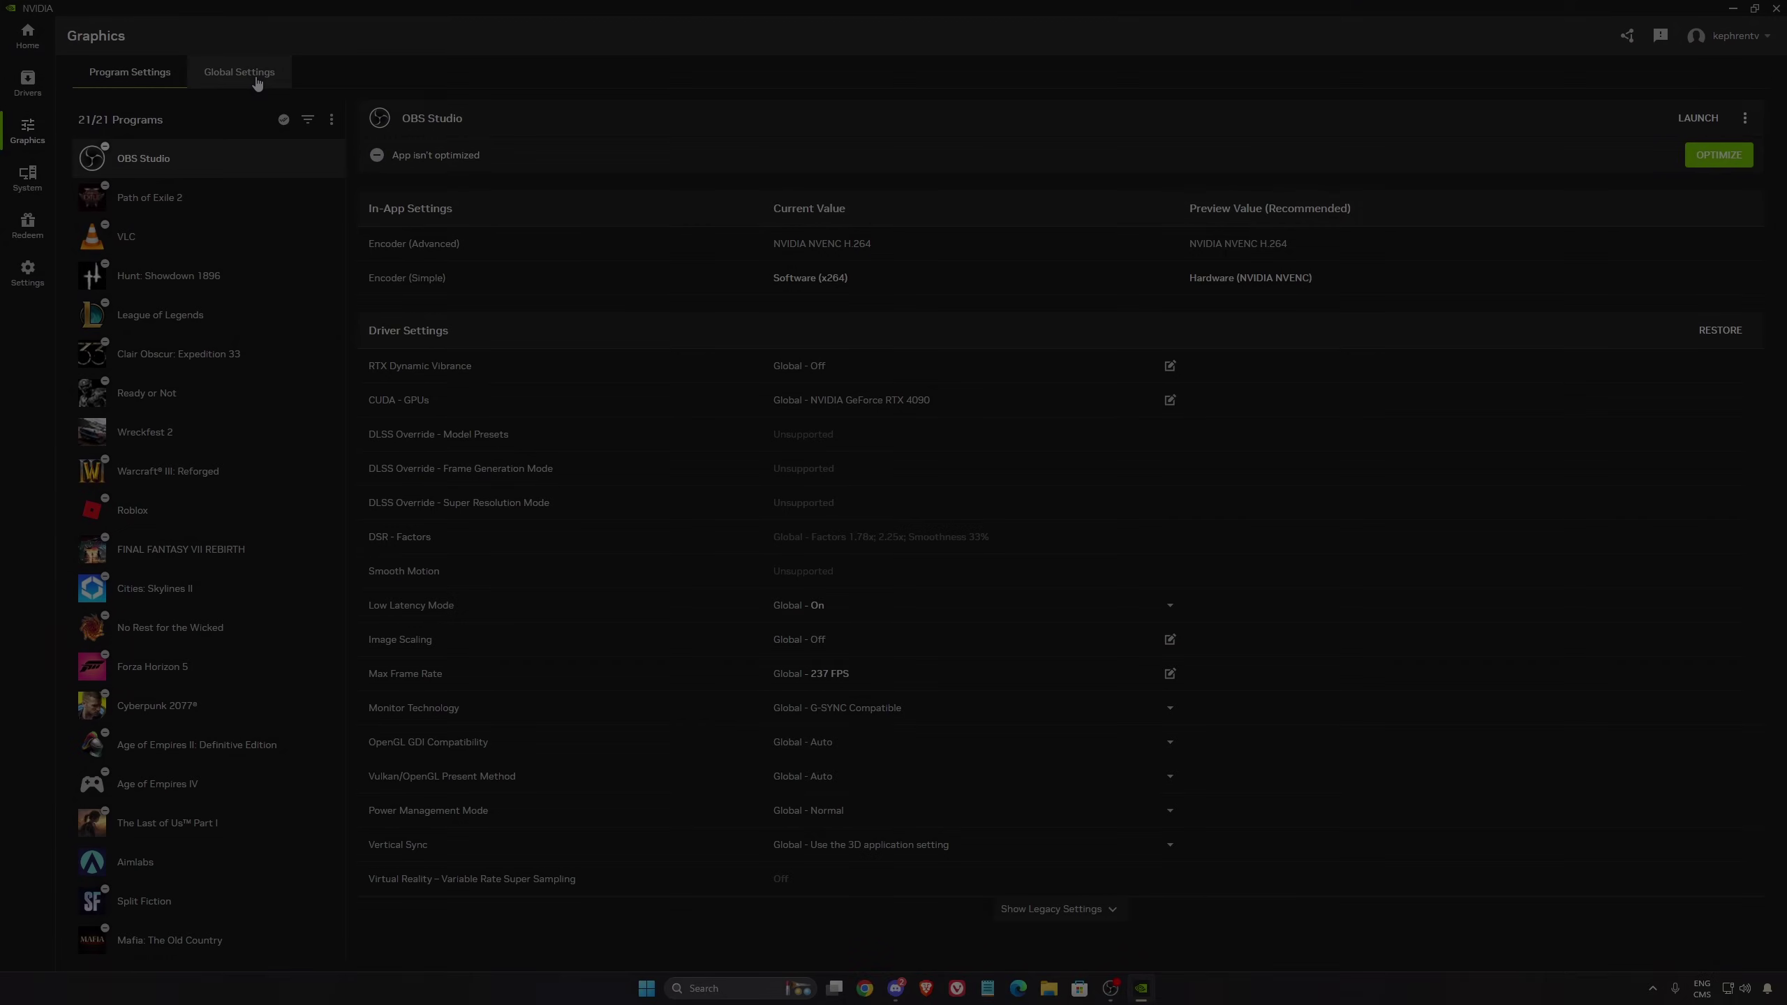
left_click(255, 75)
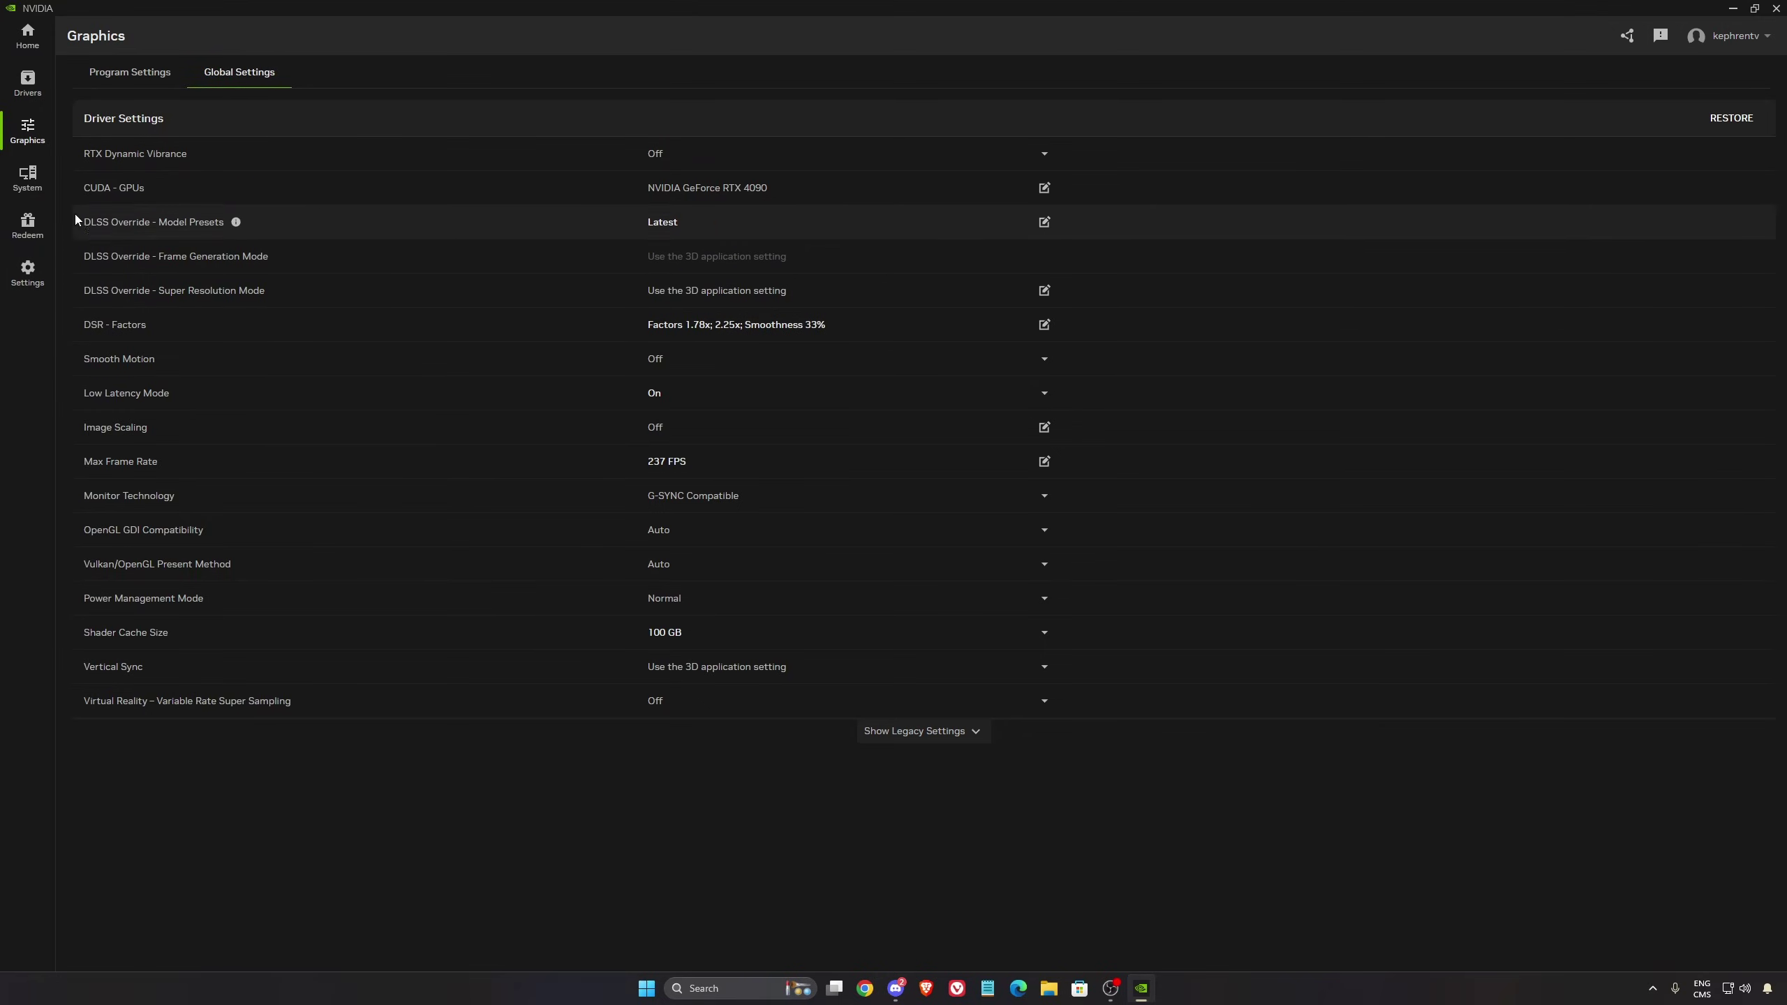
left_click(28, 271)
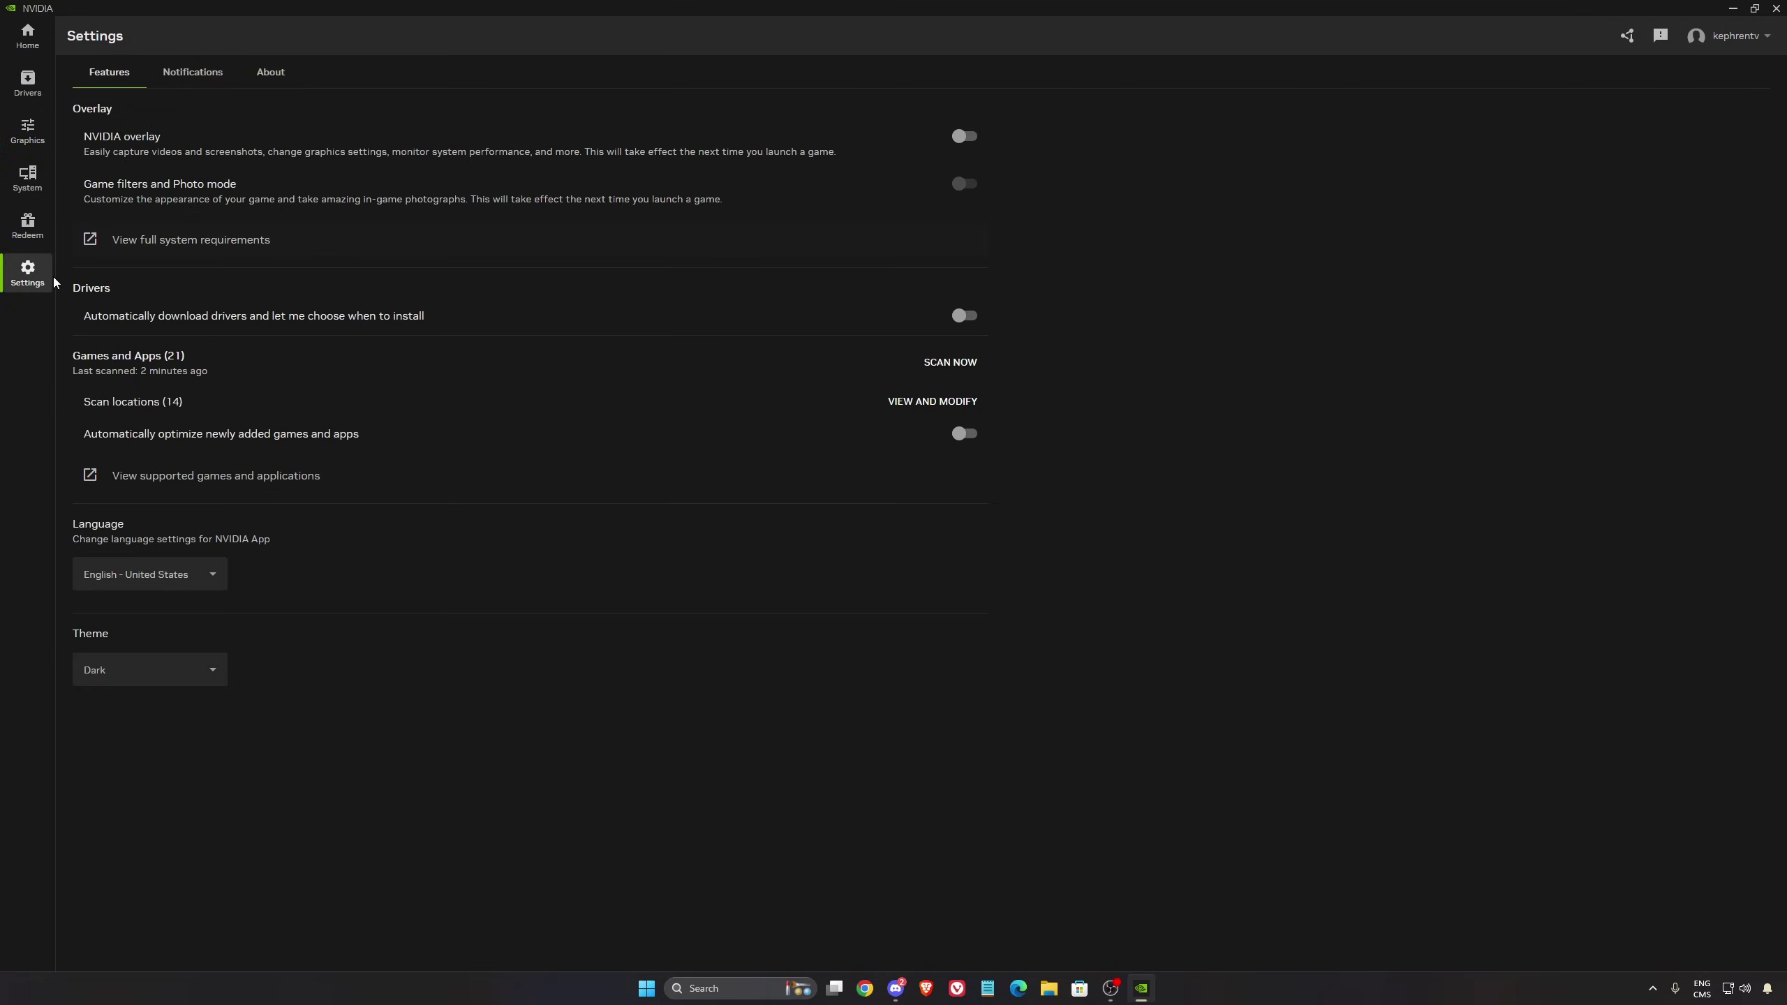
left_click(260, 73)
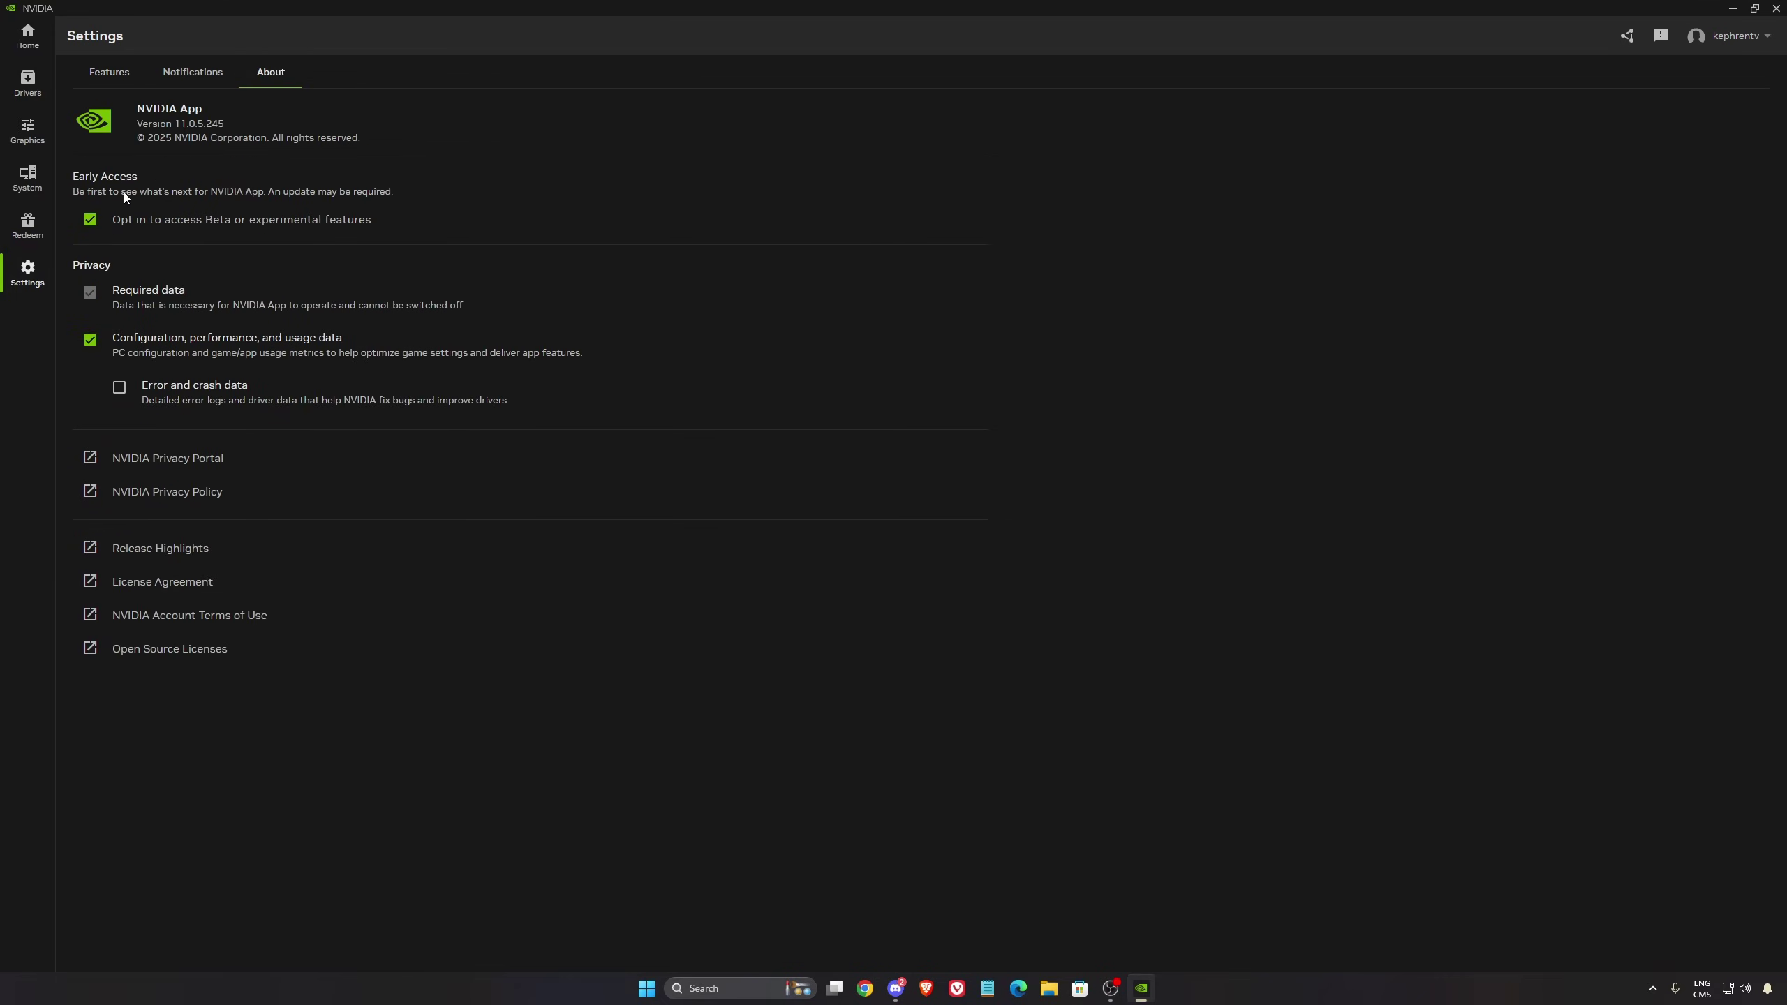
left_click(33, 144)
left_click(243, 72)
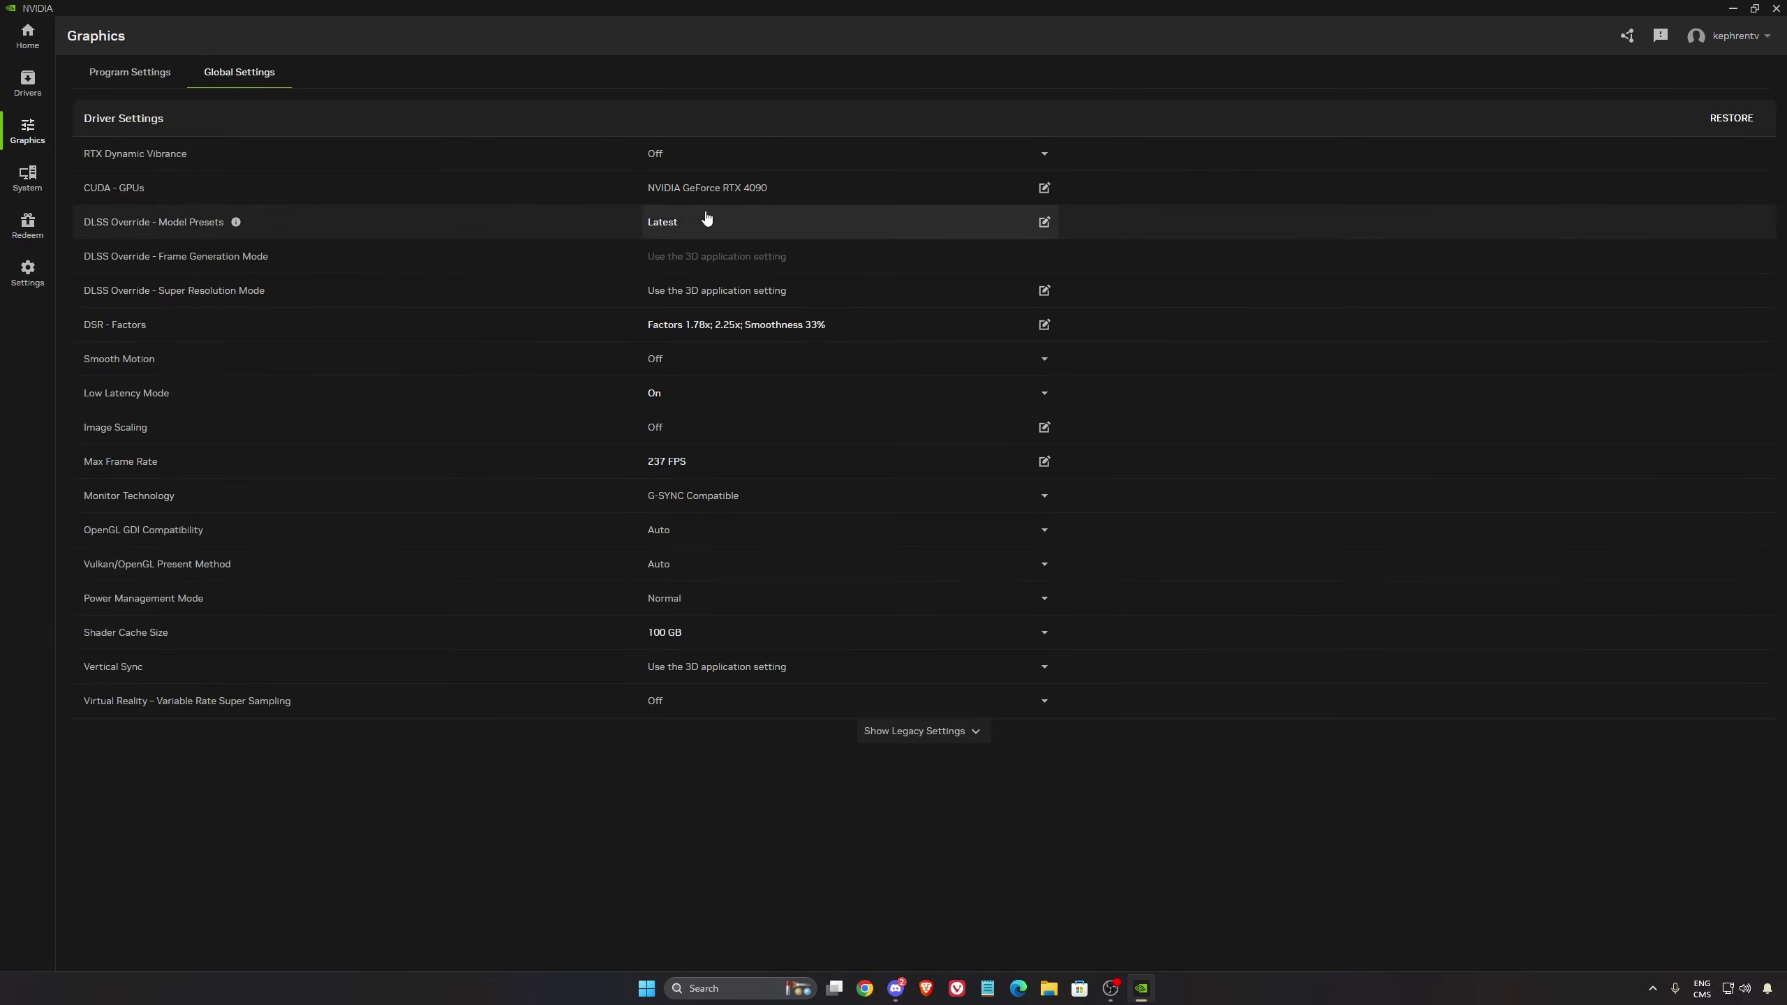
left_click(809, 229)
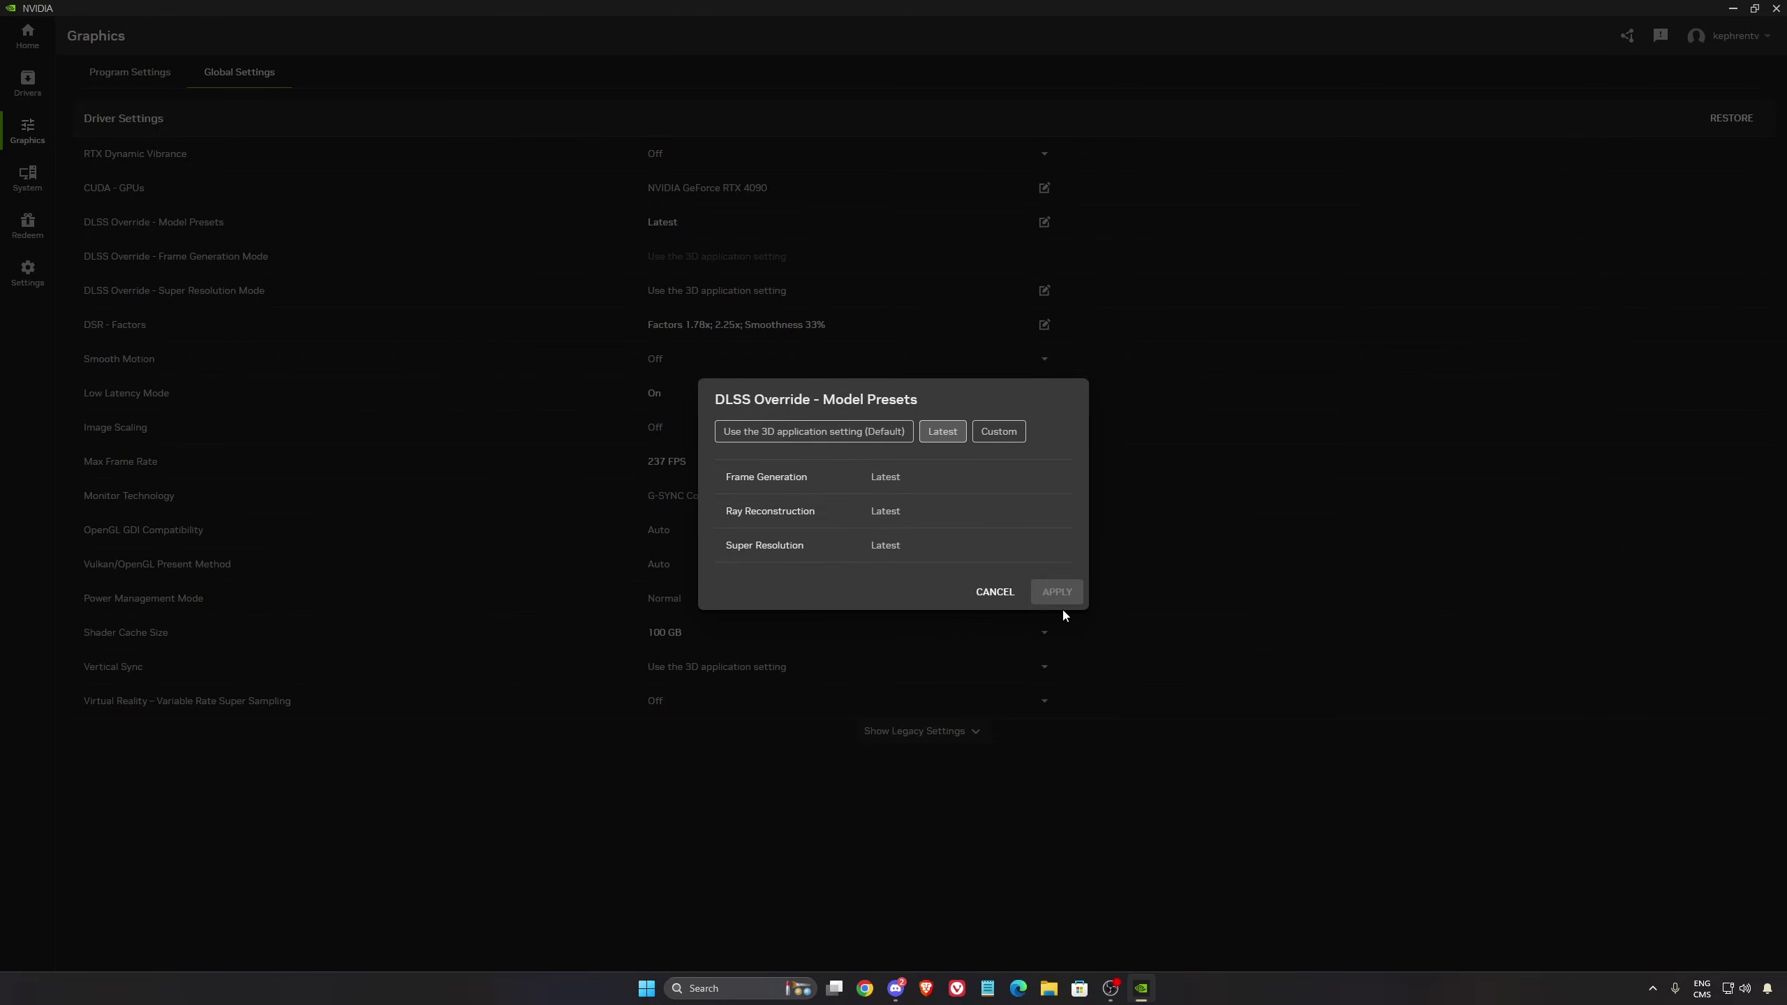
left_click(994, 591)
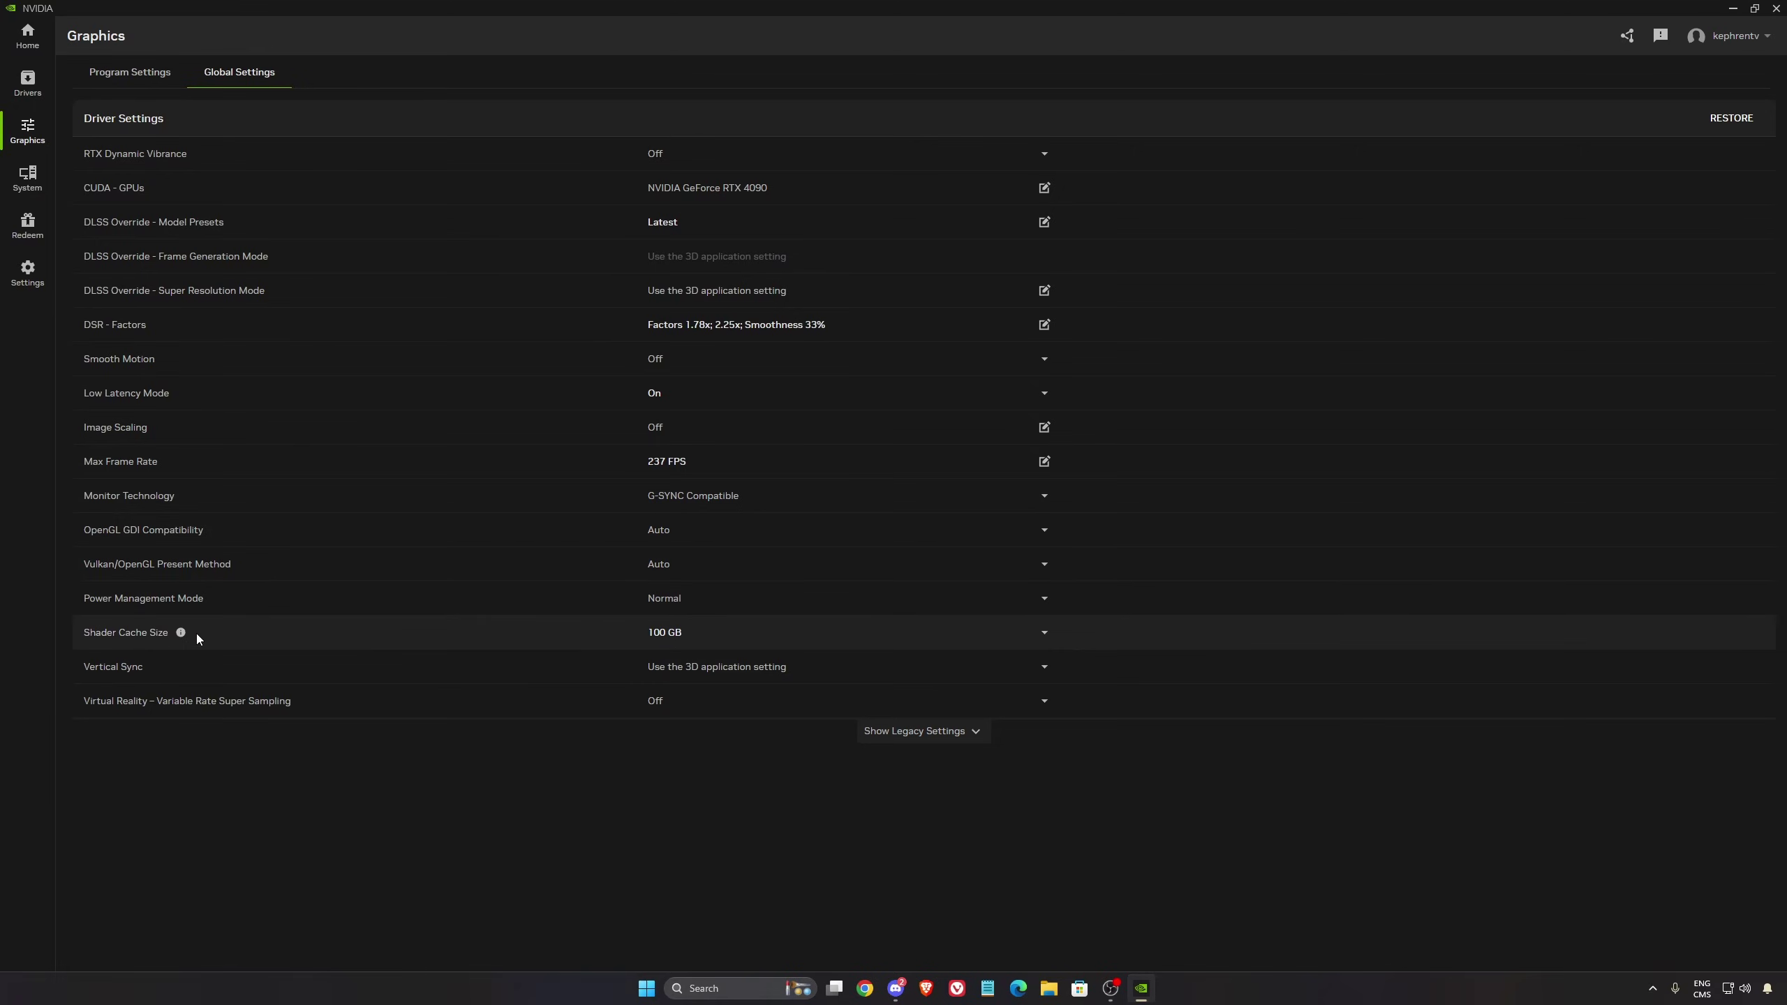
left_click(708, 632)
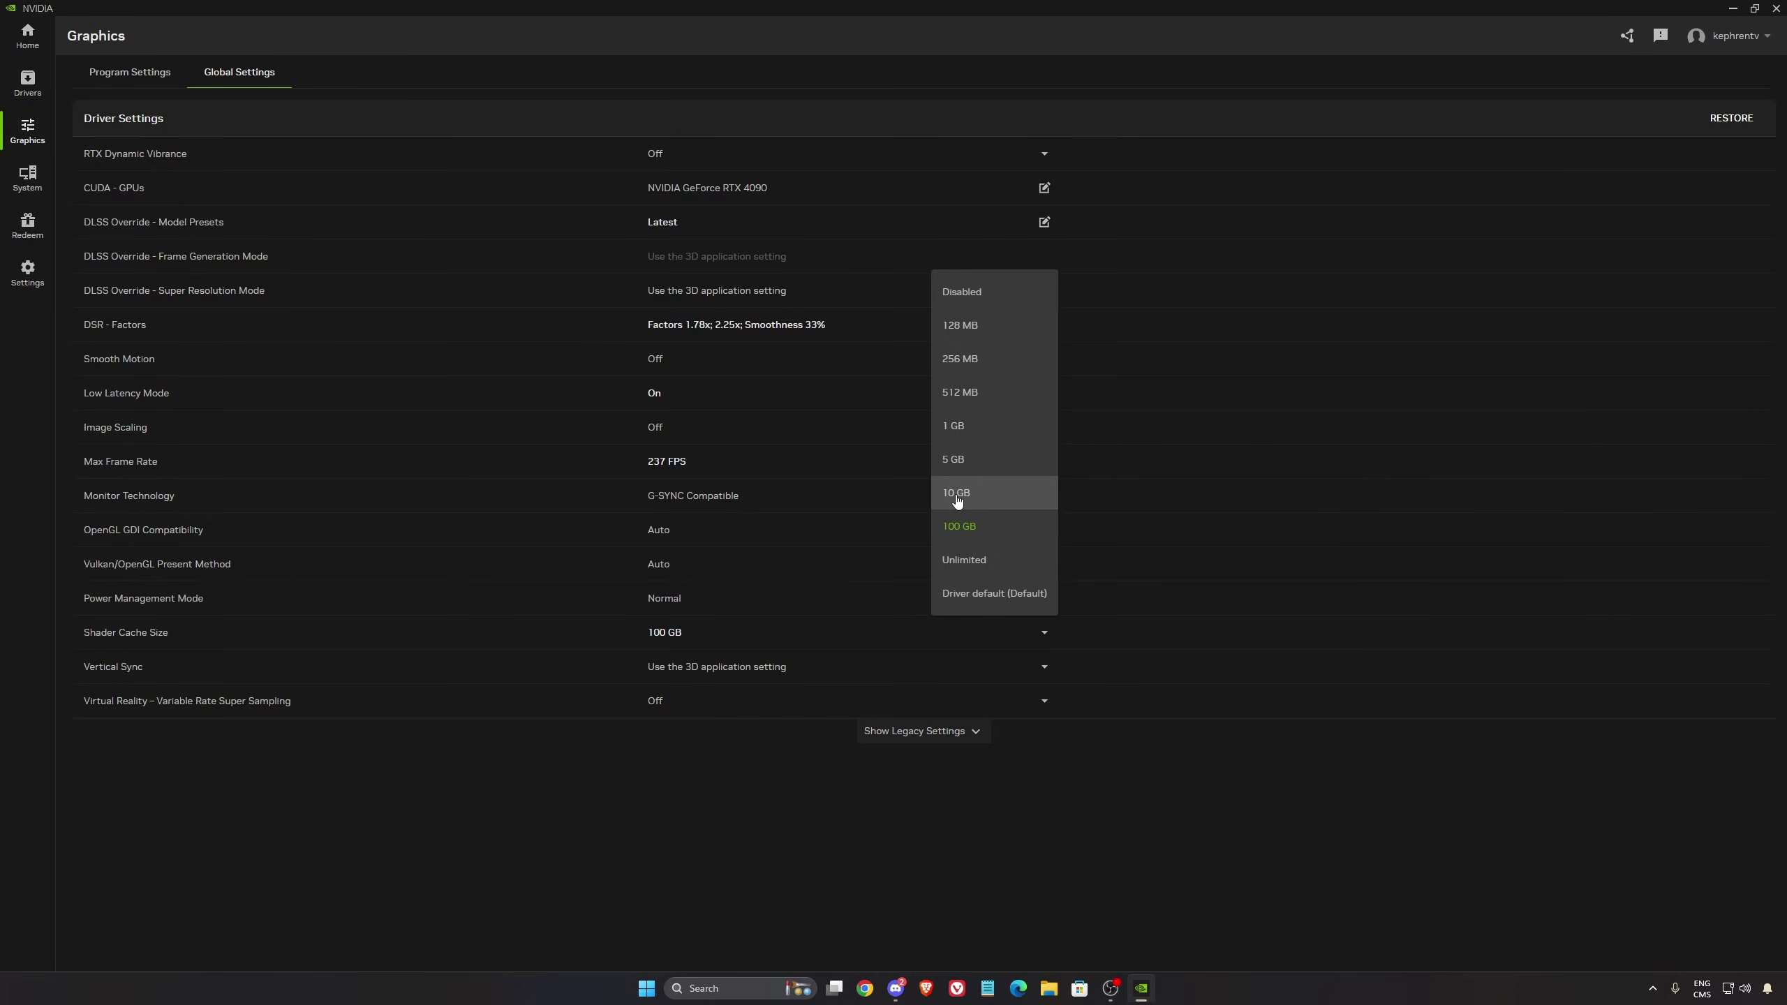
left_click(707, 866)
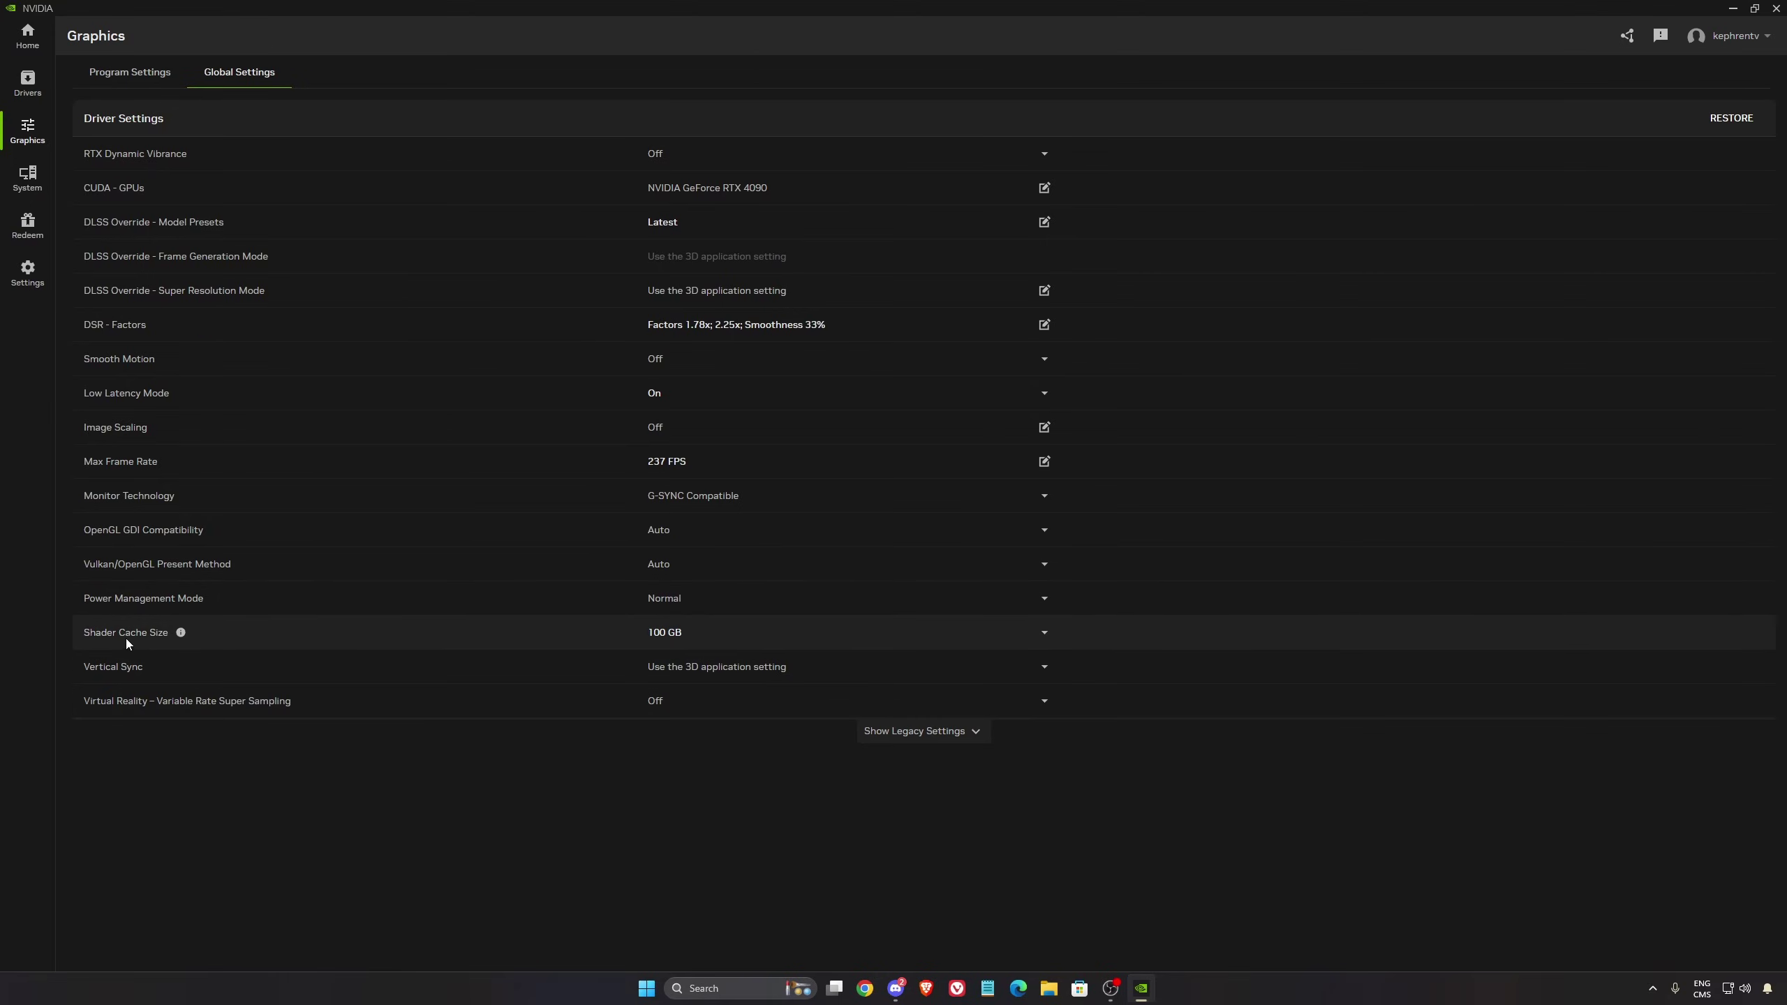
Open the NVIDIA G-SYNC settings and close them without changes.
left_click(27, 178)
left_click(274, 169)
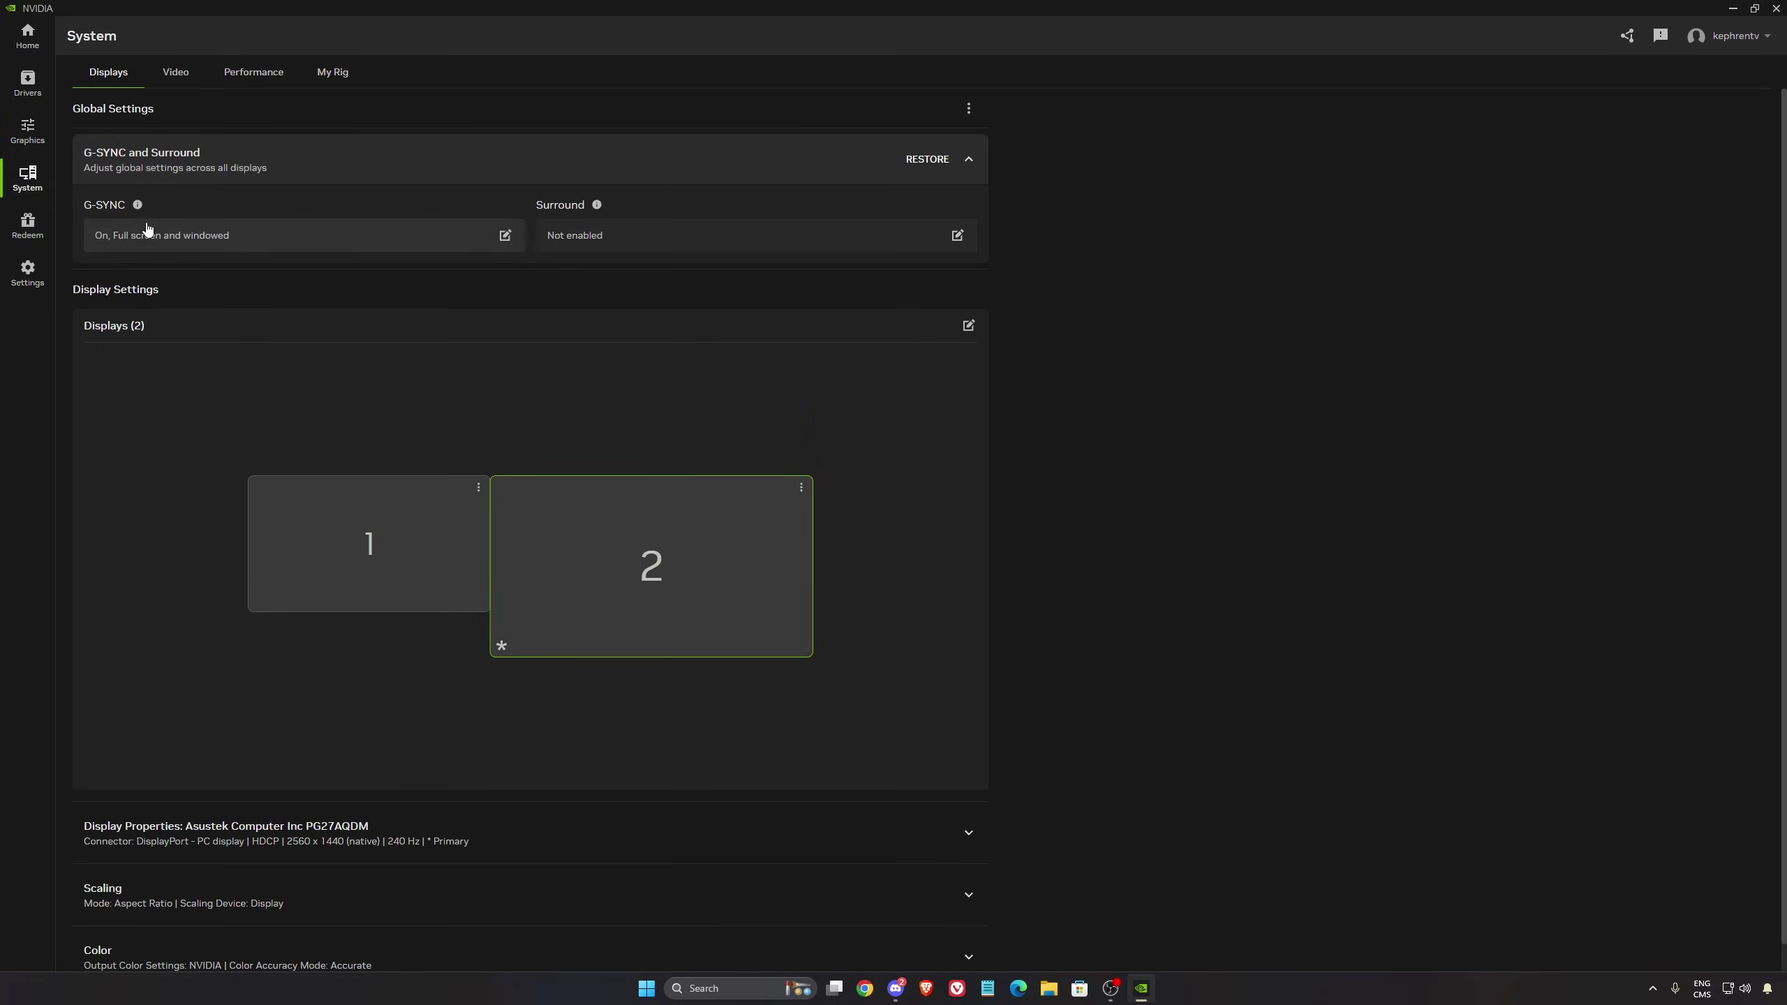
left_click(506, 236)
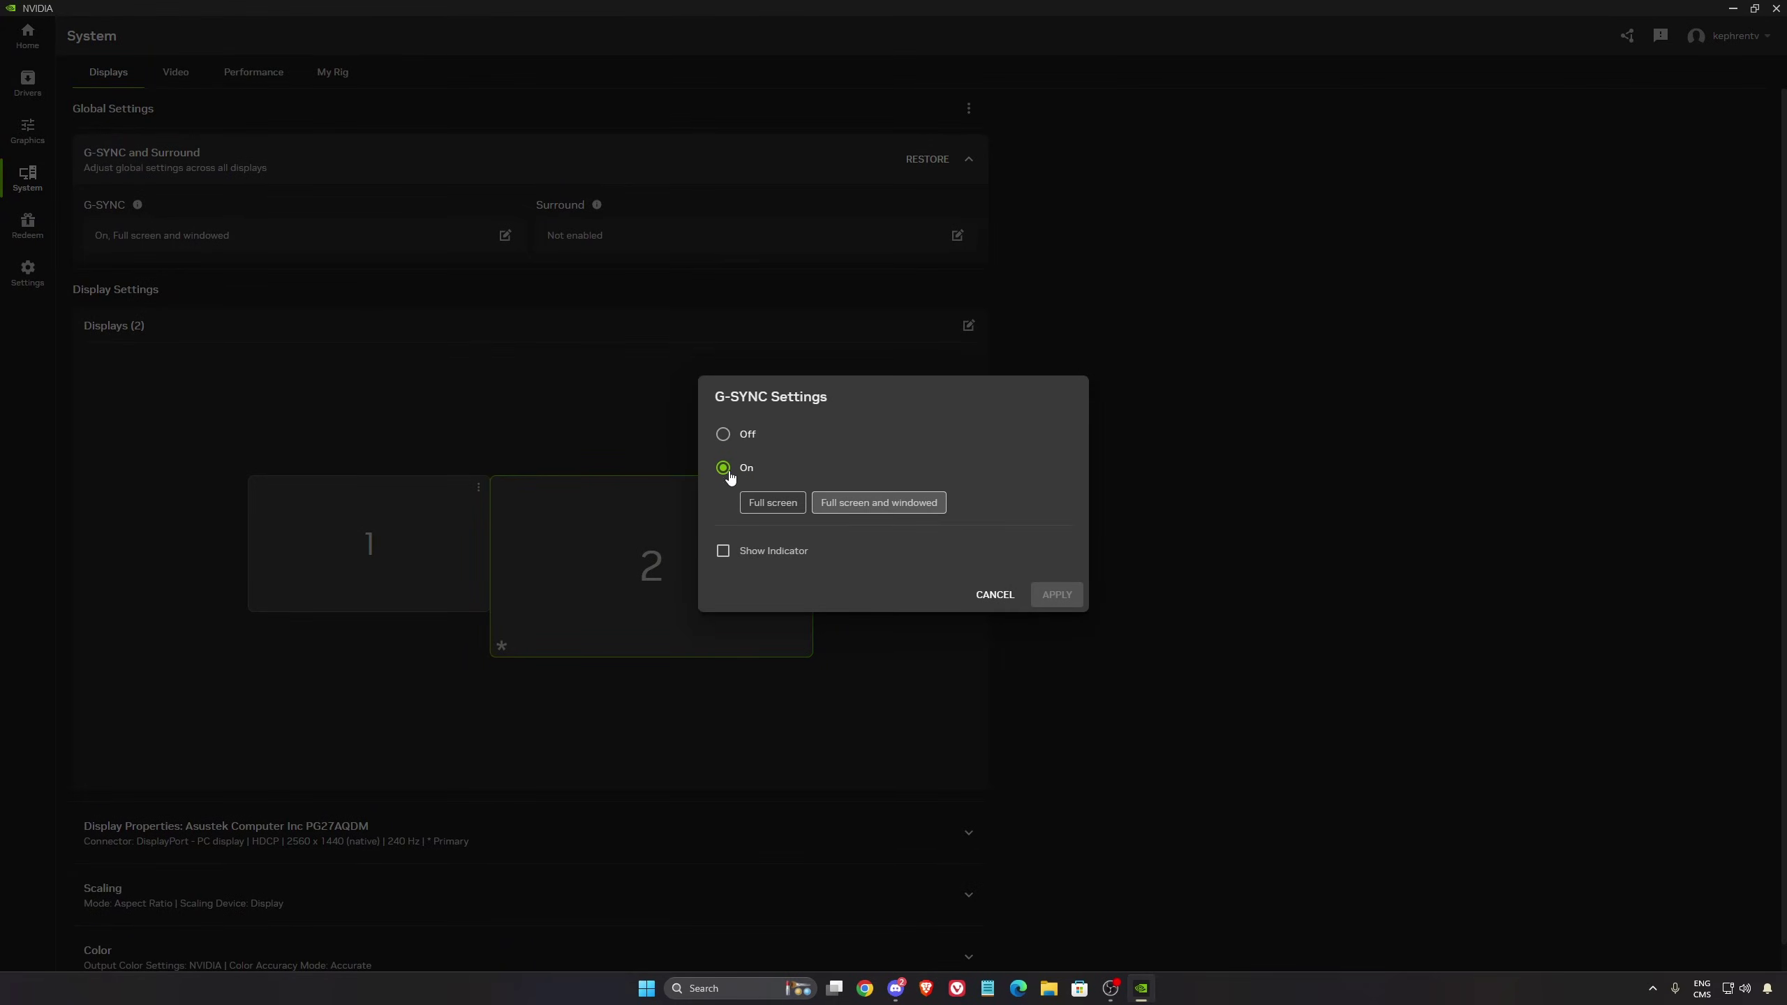
left_click(995, 594)
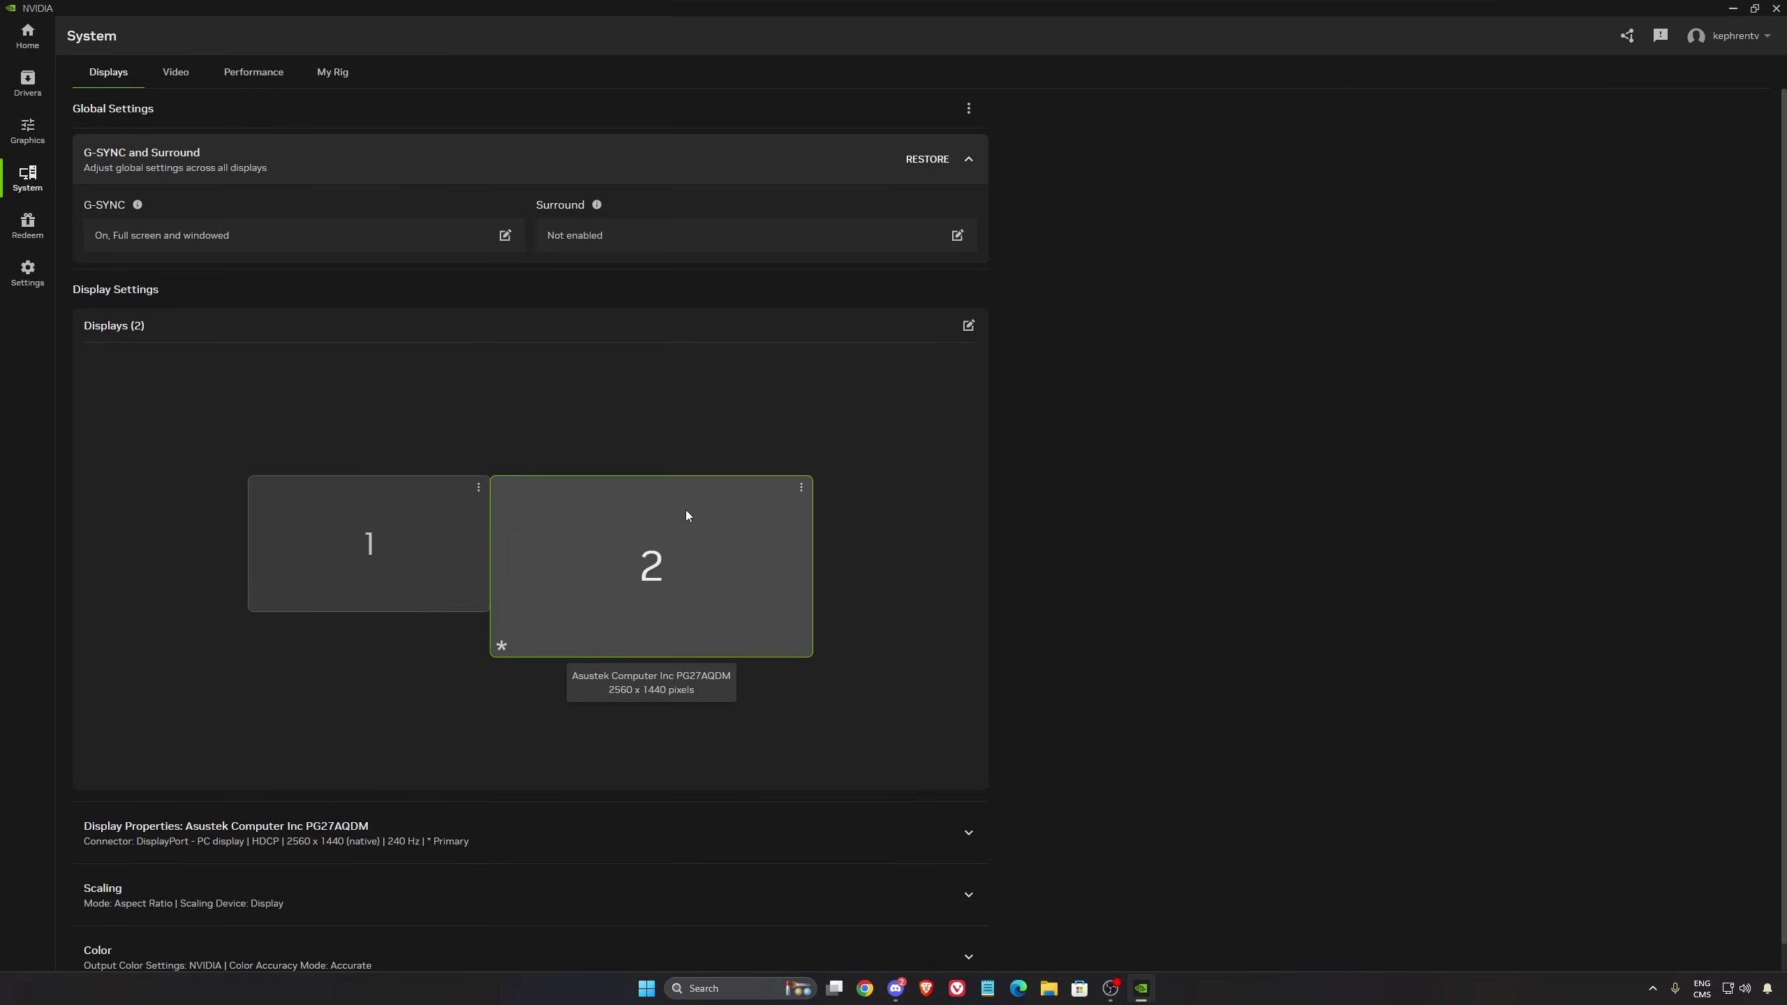
Keep the display's refresh rate at 240 Hz.
scroll(399, 818, "down", 1)
left_click(422, 810)
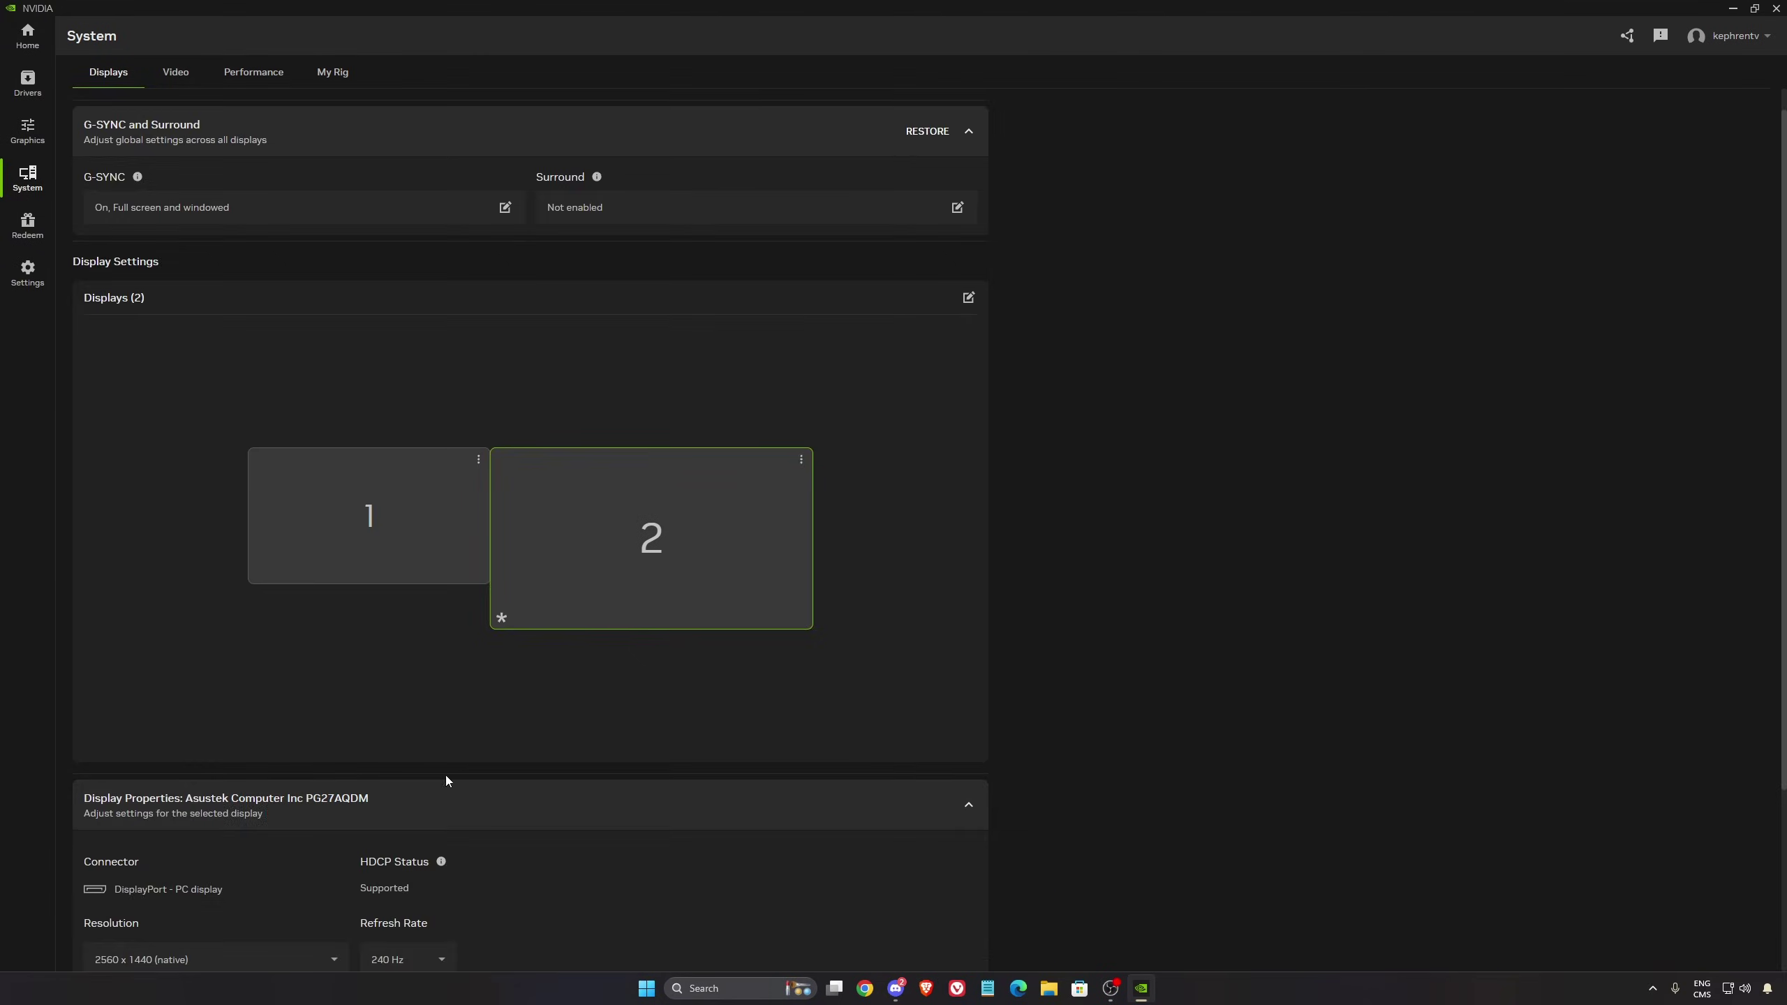
scroll(422, 761, "down", 3)
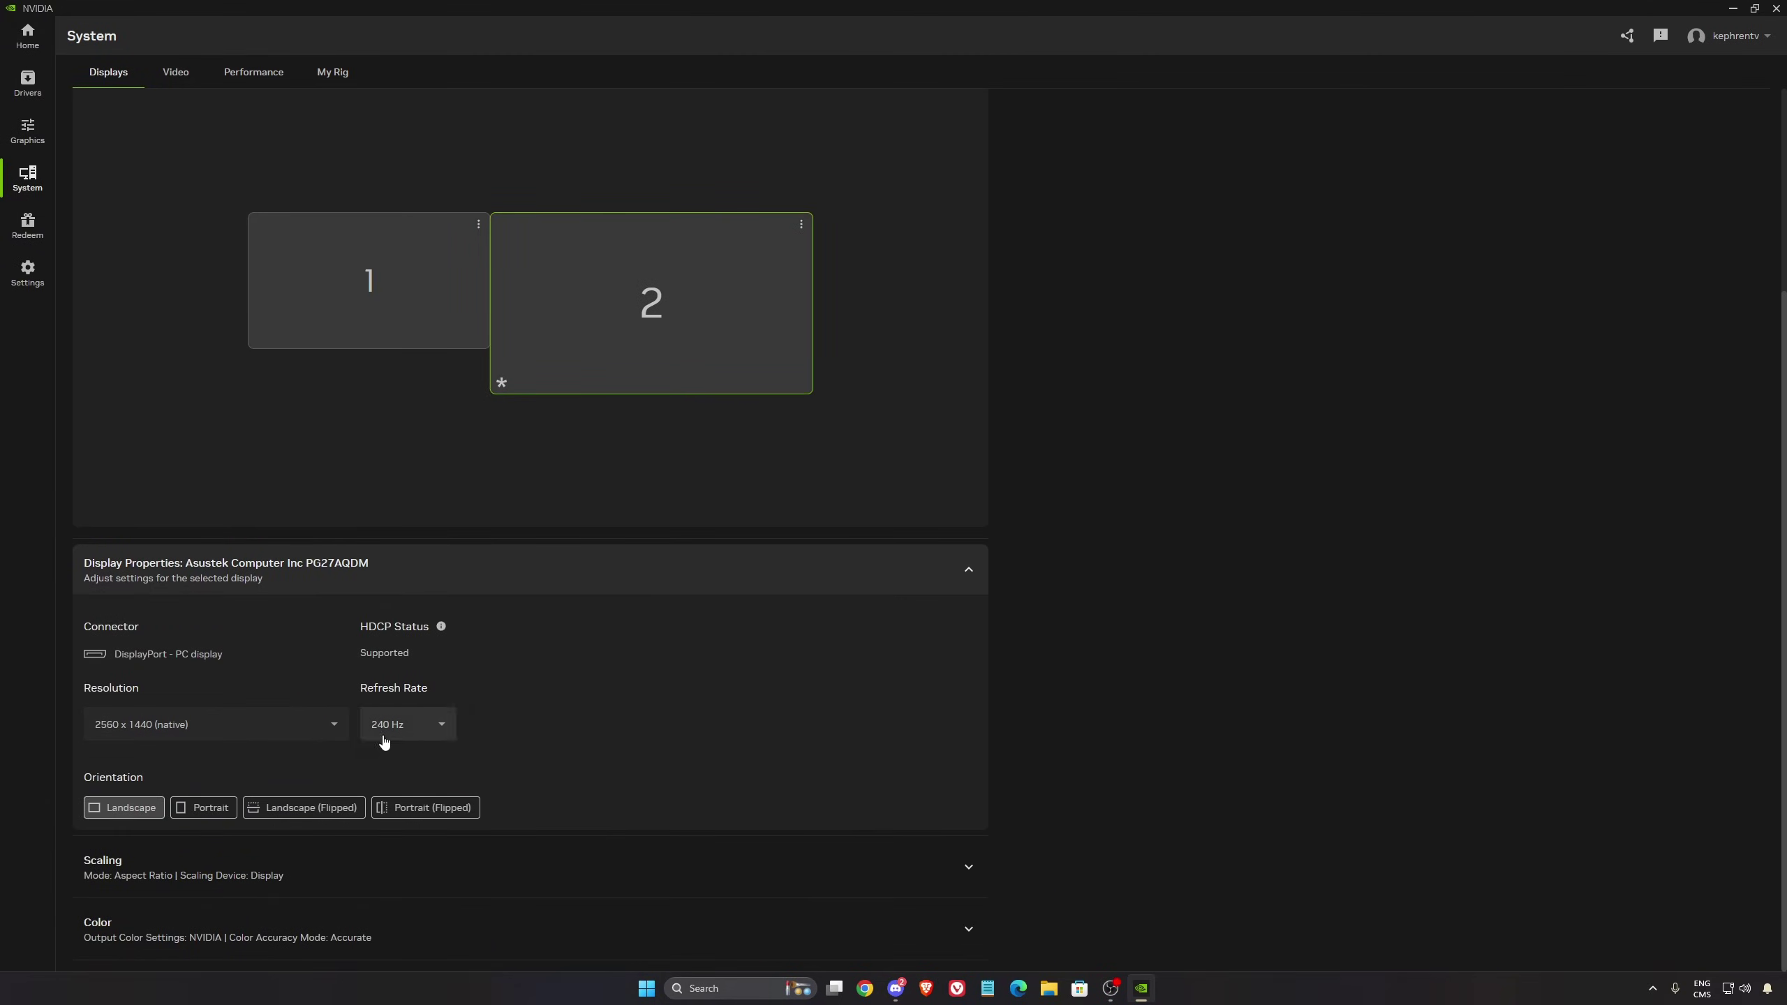
left_click(415, 726)
left_click(704, 739)
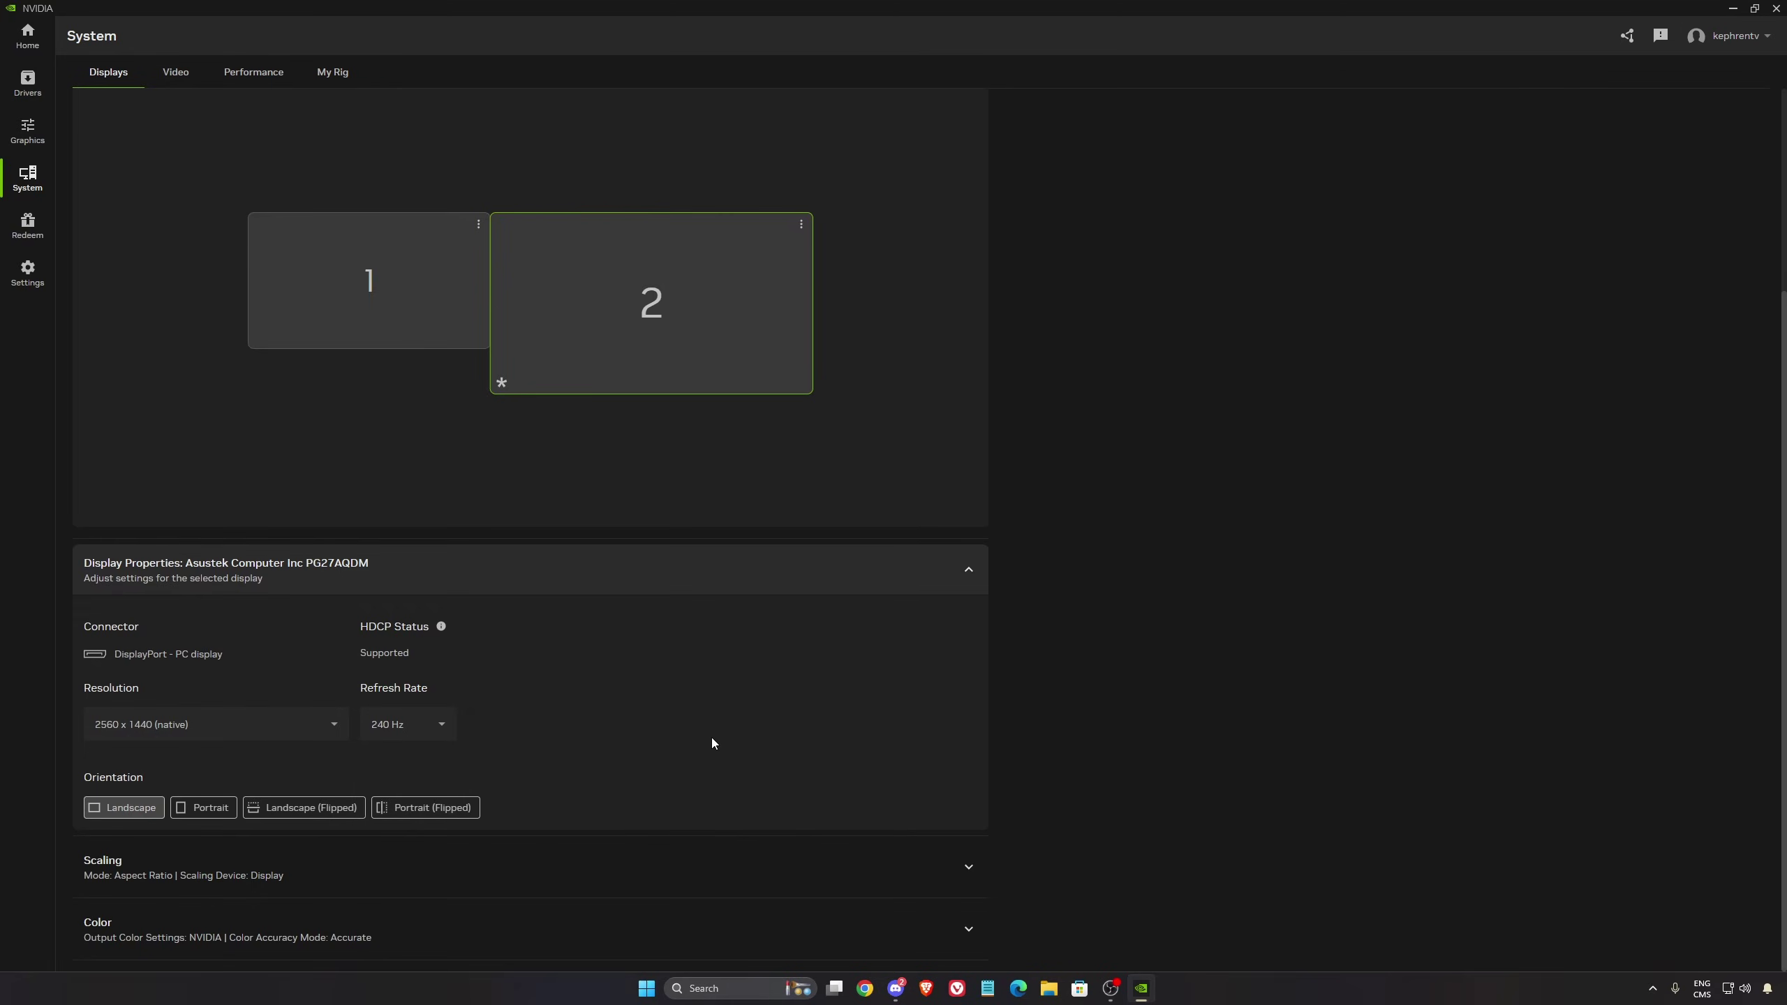
Keep output colour depth at 10 bpc and Digital Vibrance at 55, then view Performance.
left_click(335, 939)
scroll(554, 777, "down", 10)
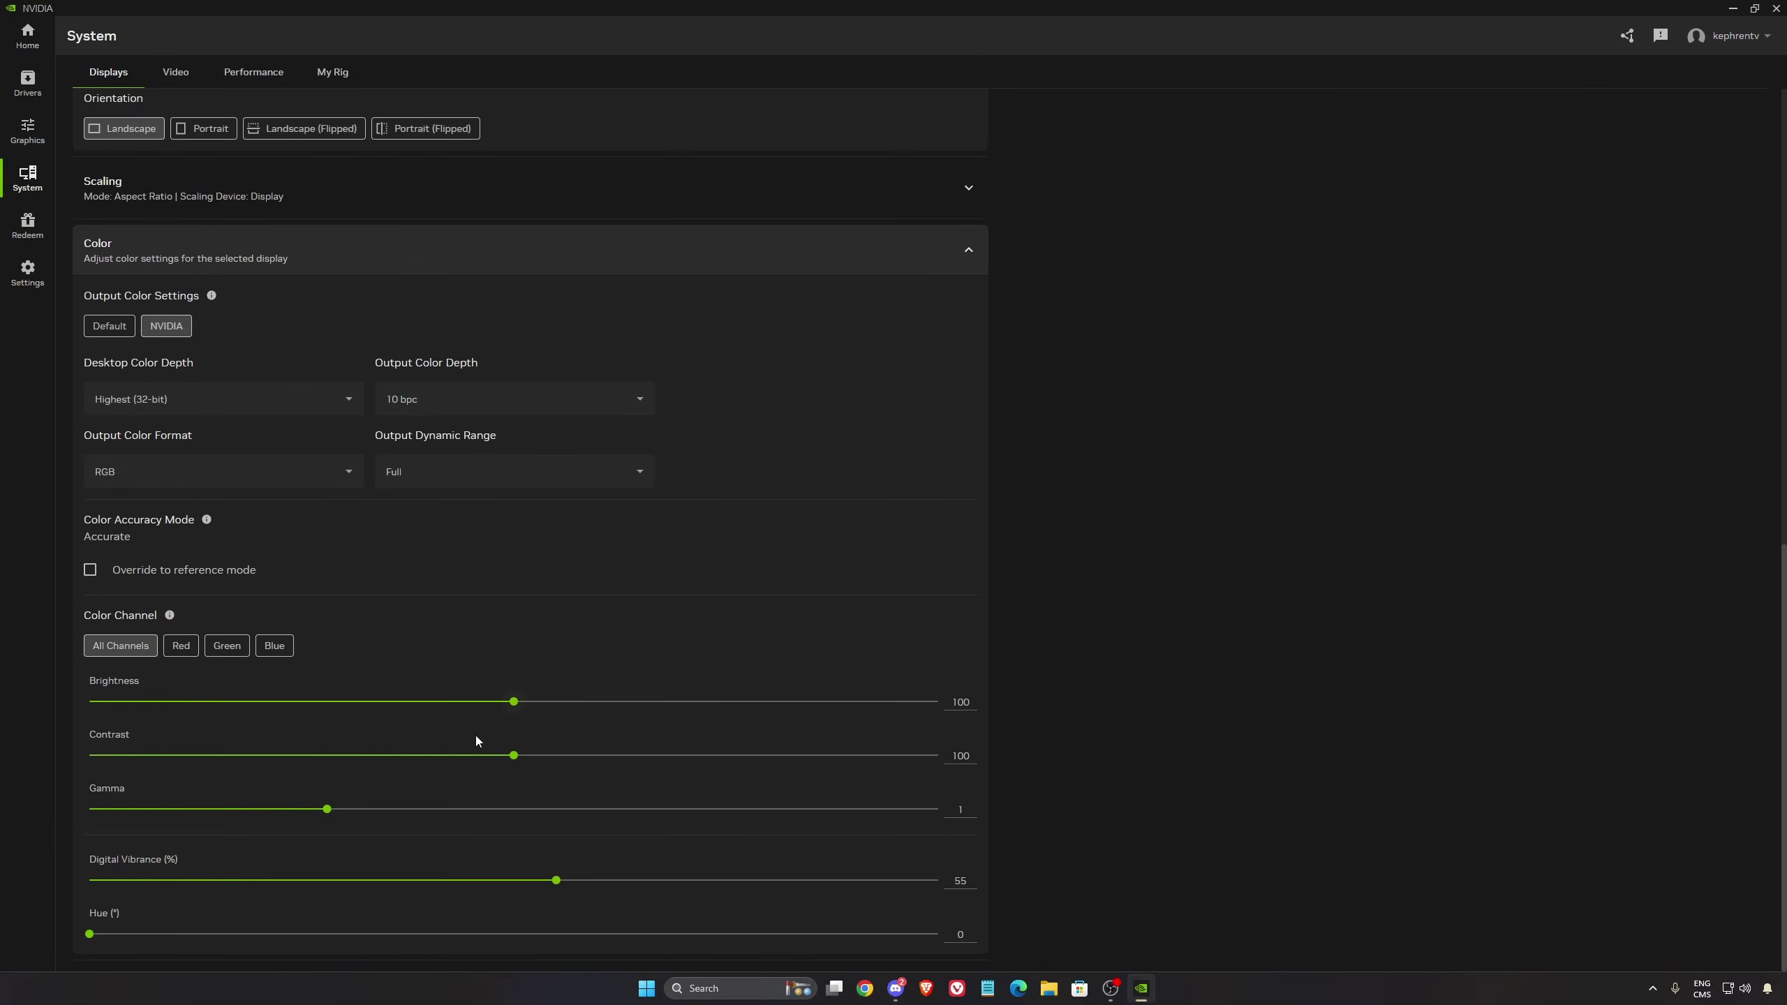
left_click(474, 408)
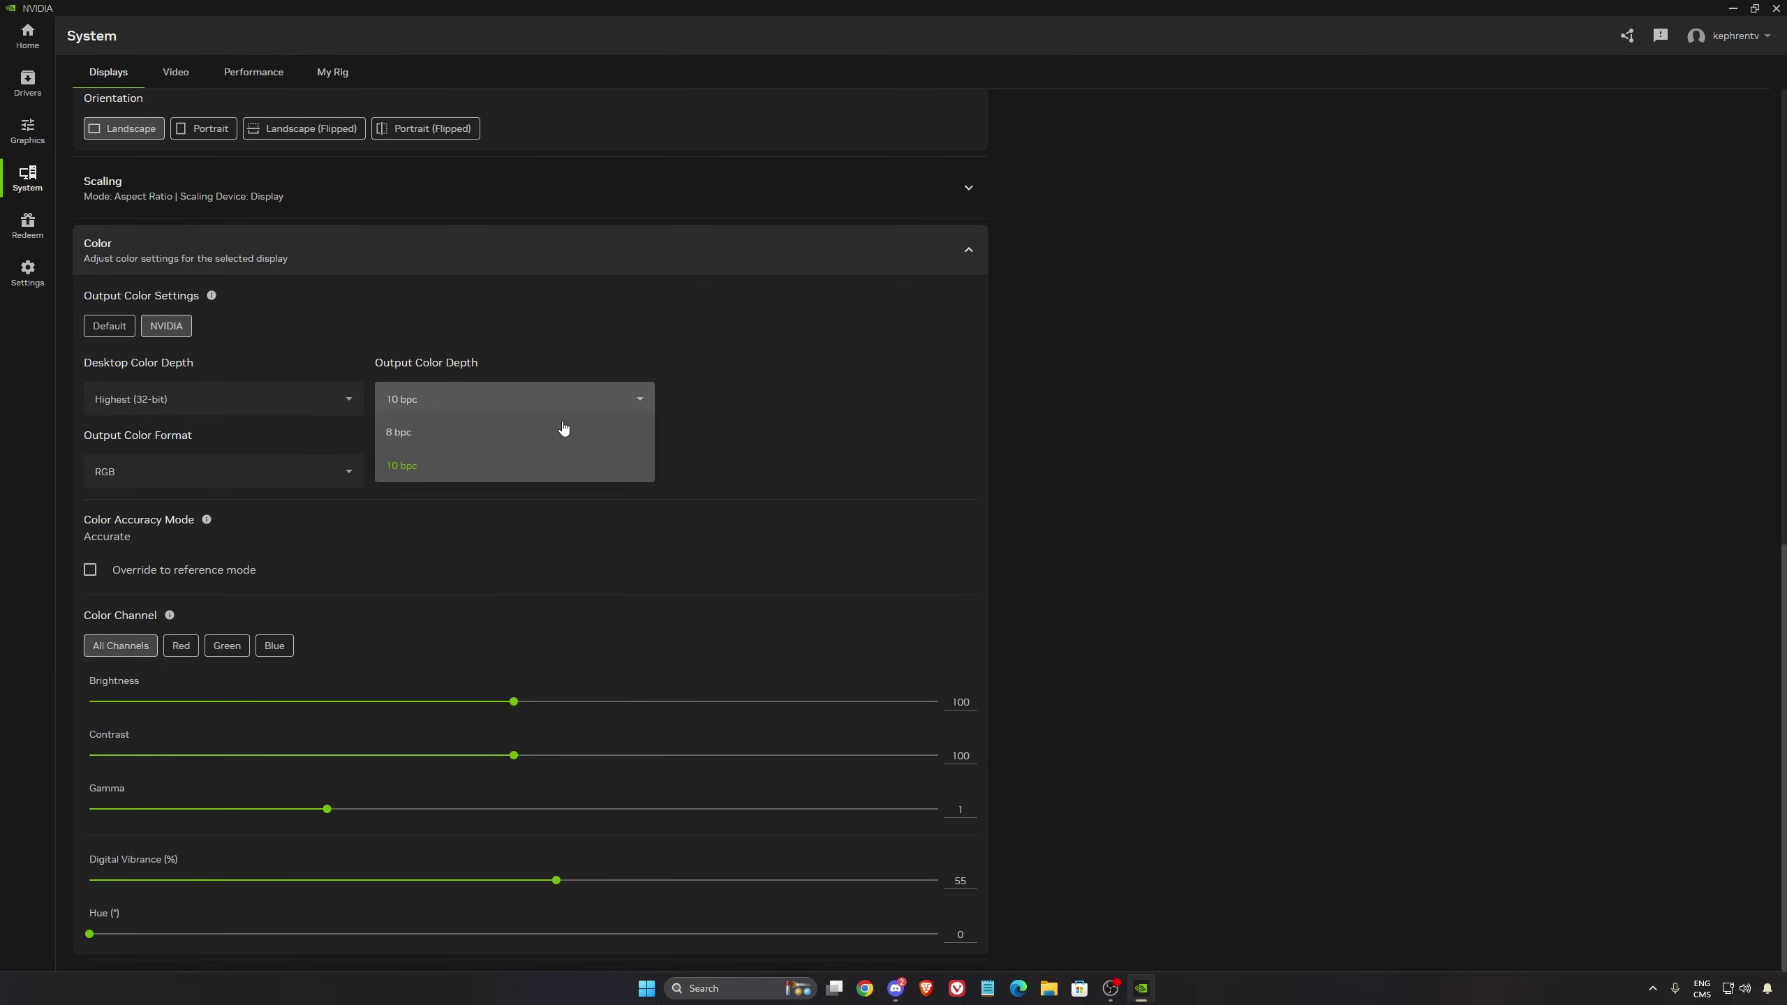
left_click(977, 397)
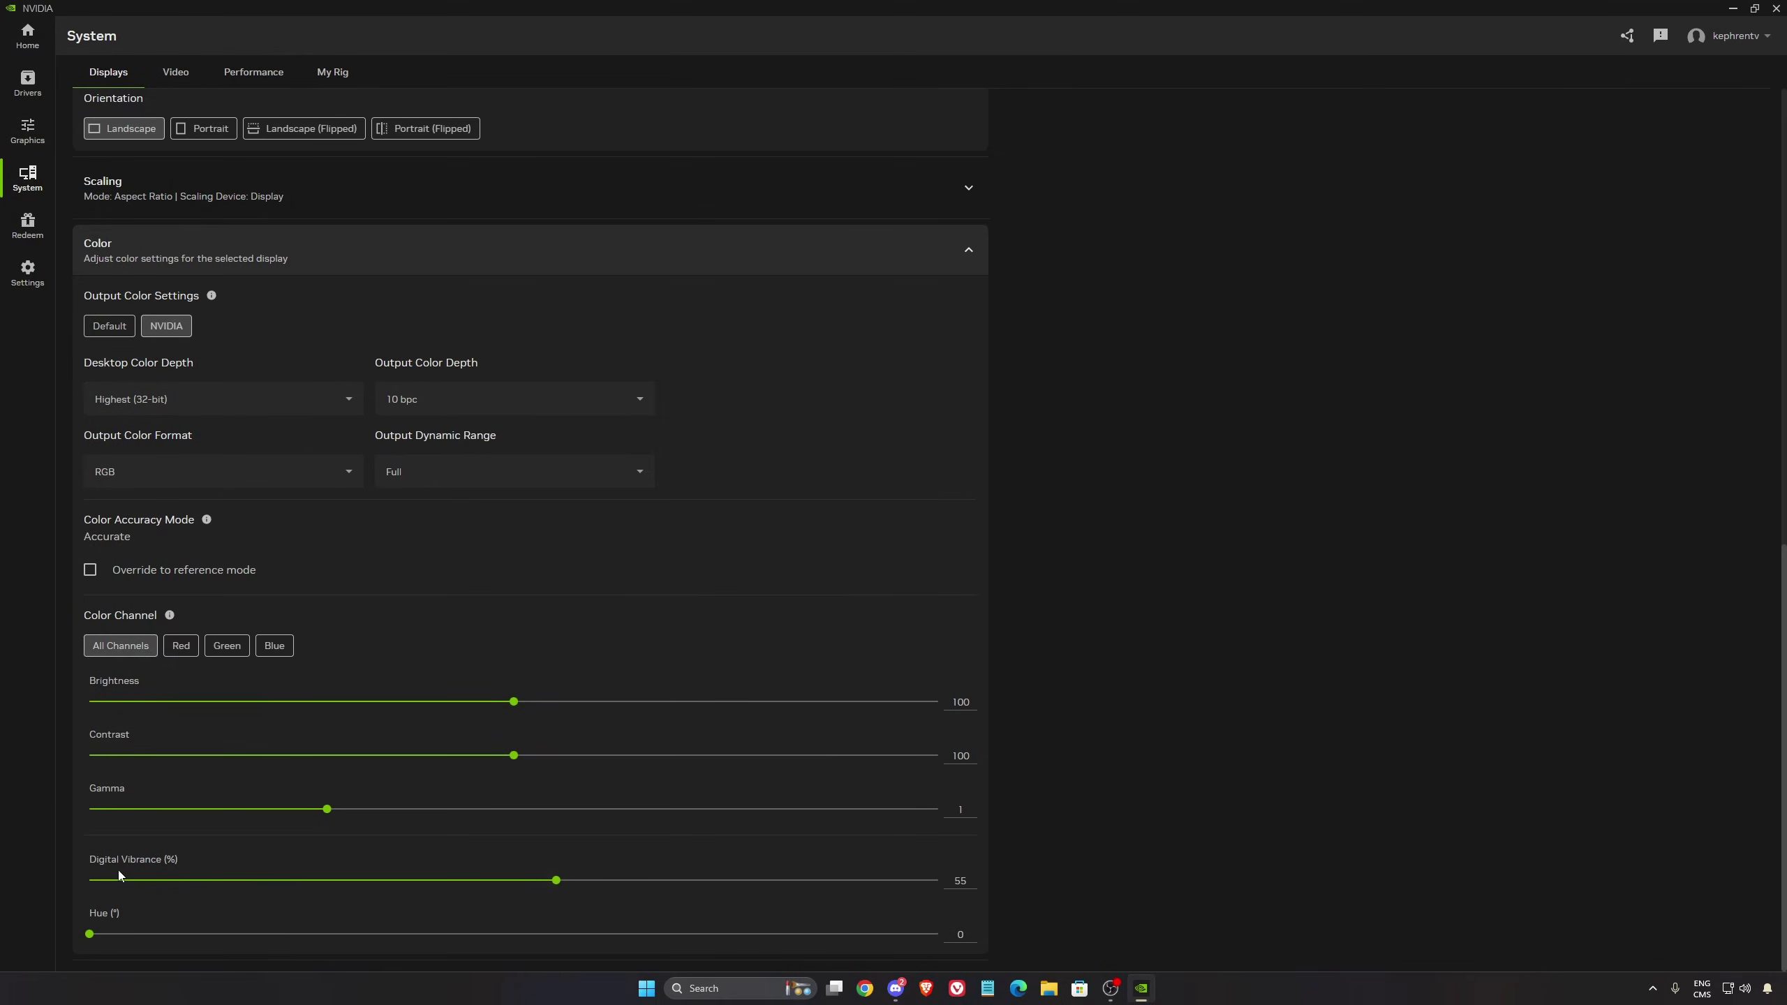
left_click(974, 884)
left_click(1102, 853)
left_click(253, 72)
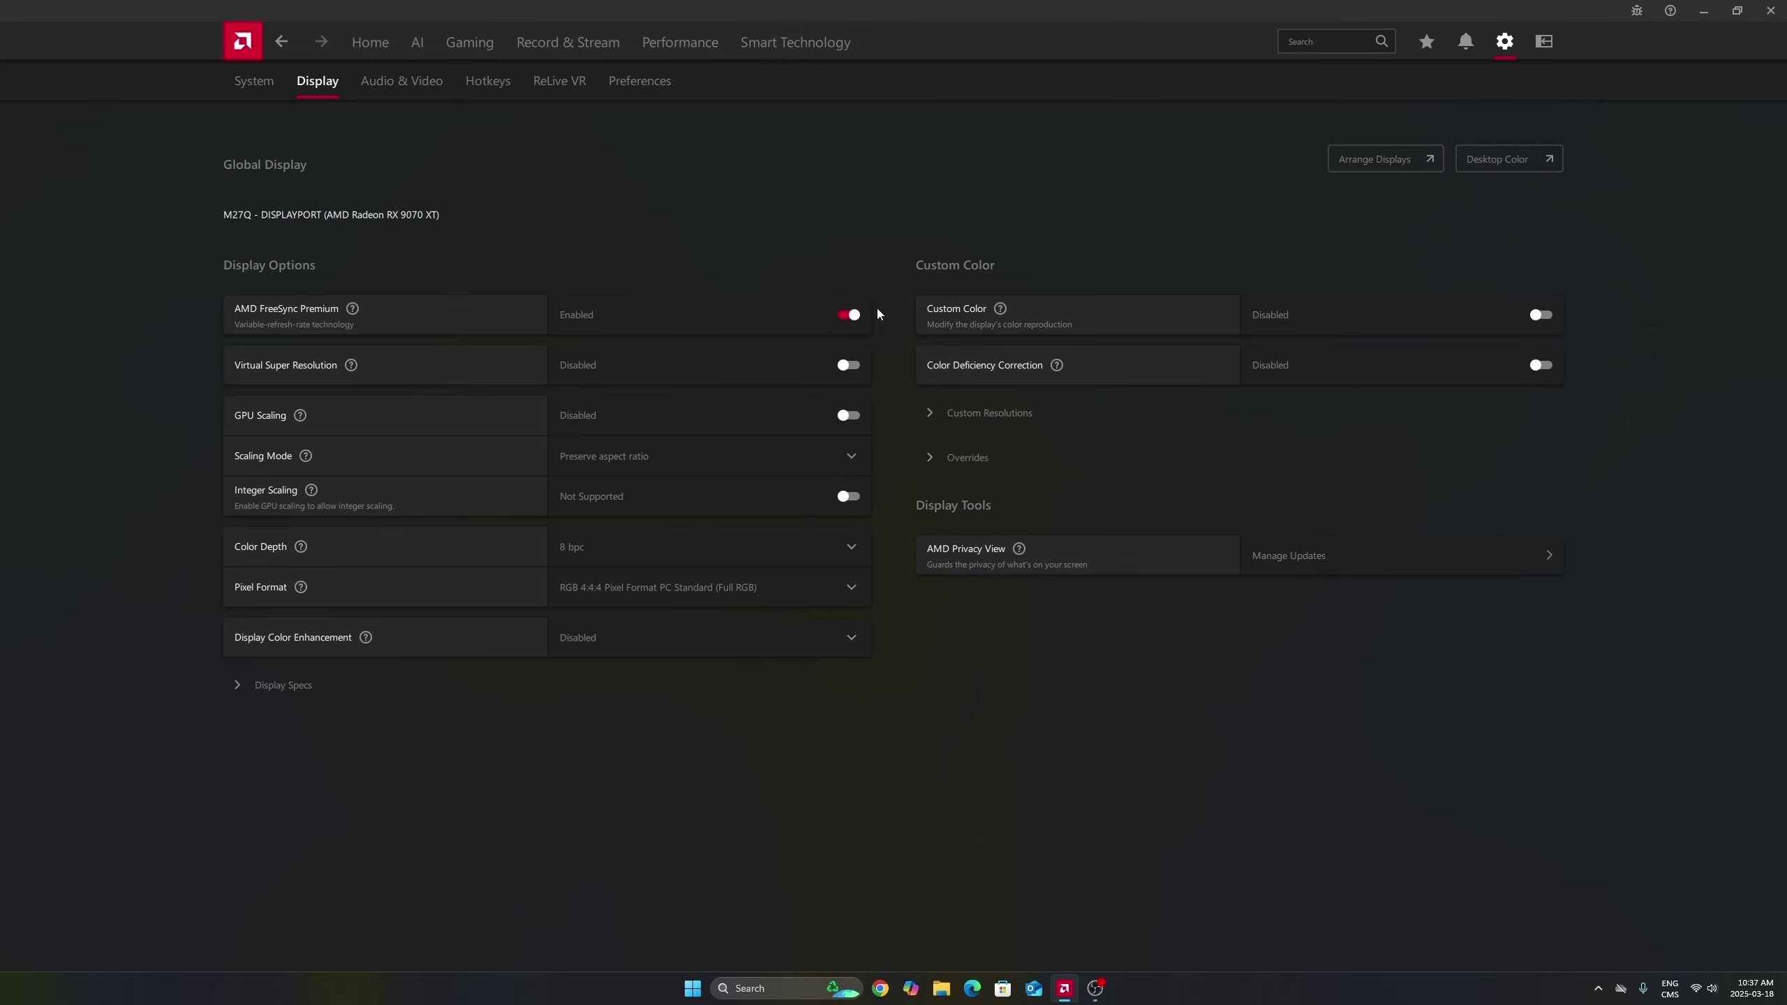
Compare global graphics options between the integrated GPU and the RX 9070 XT, ending on the RX 9070 XT.
left_click(469, 42)
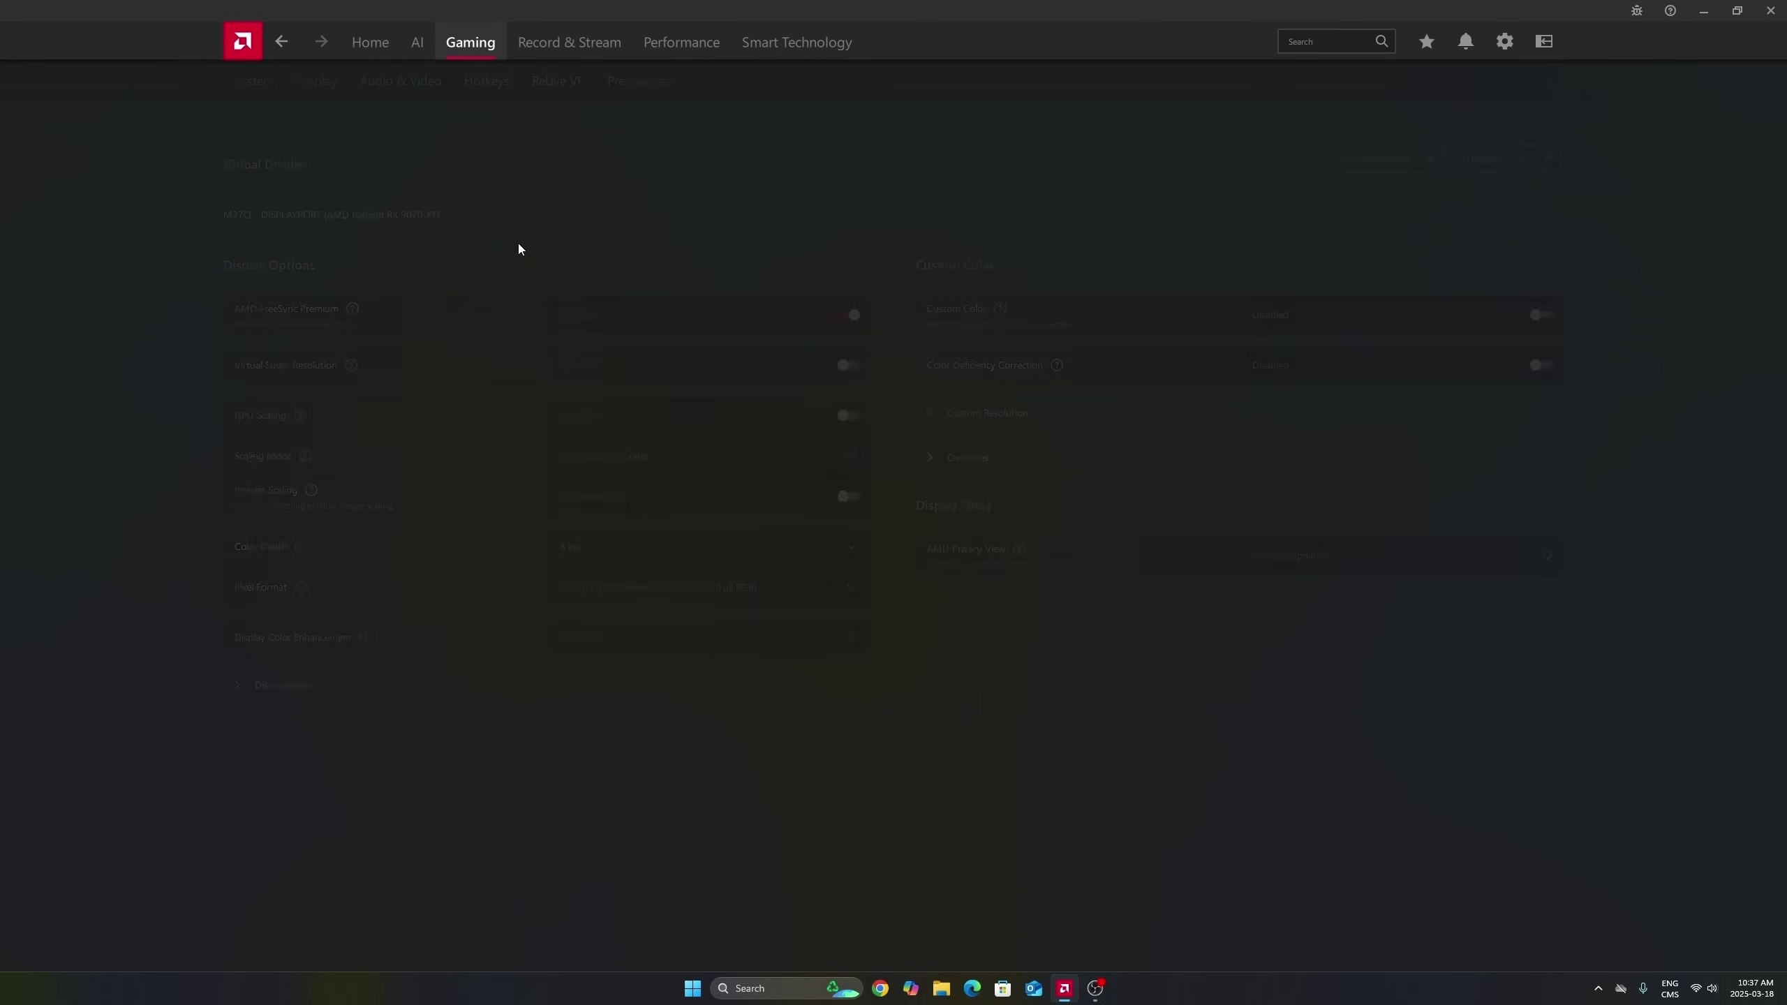
left_click(328, 87)
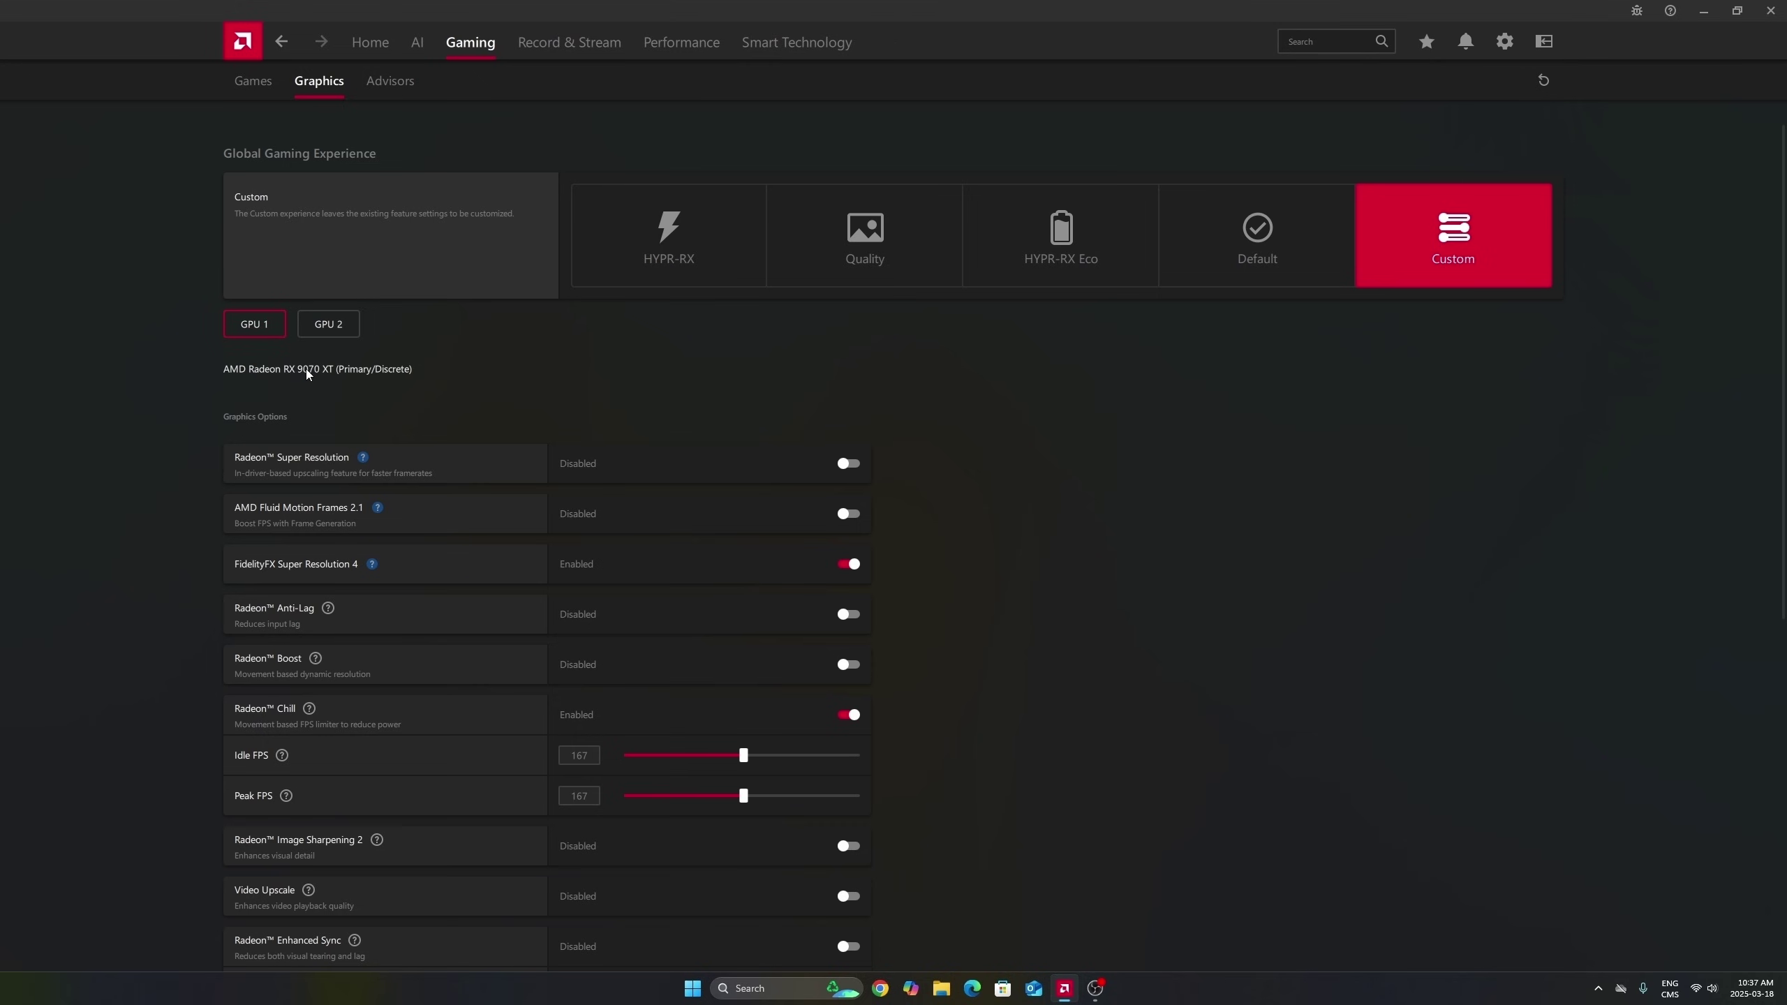
left_click(328, 329)
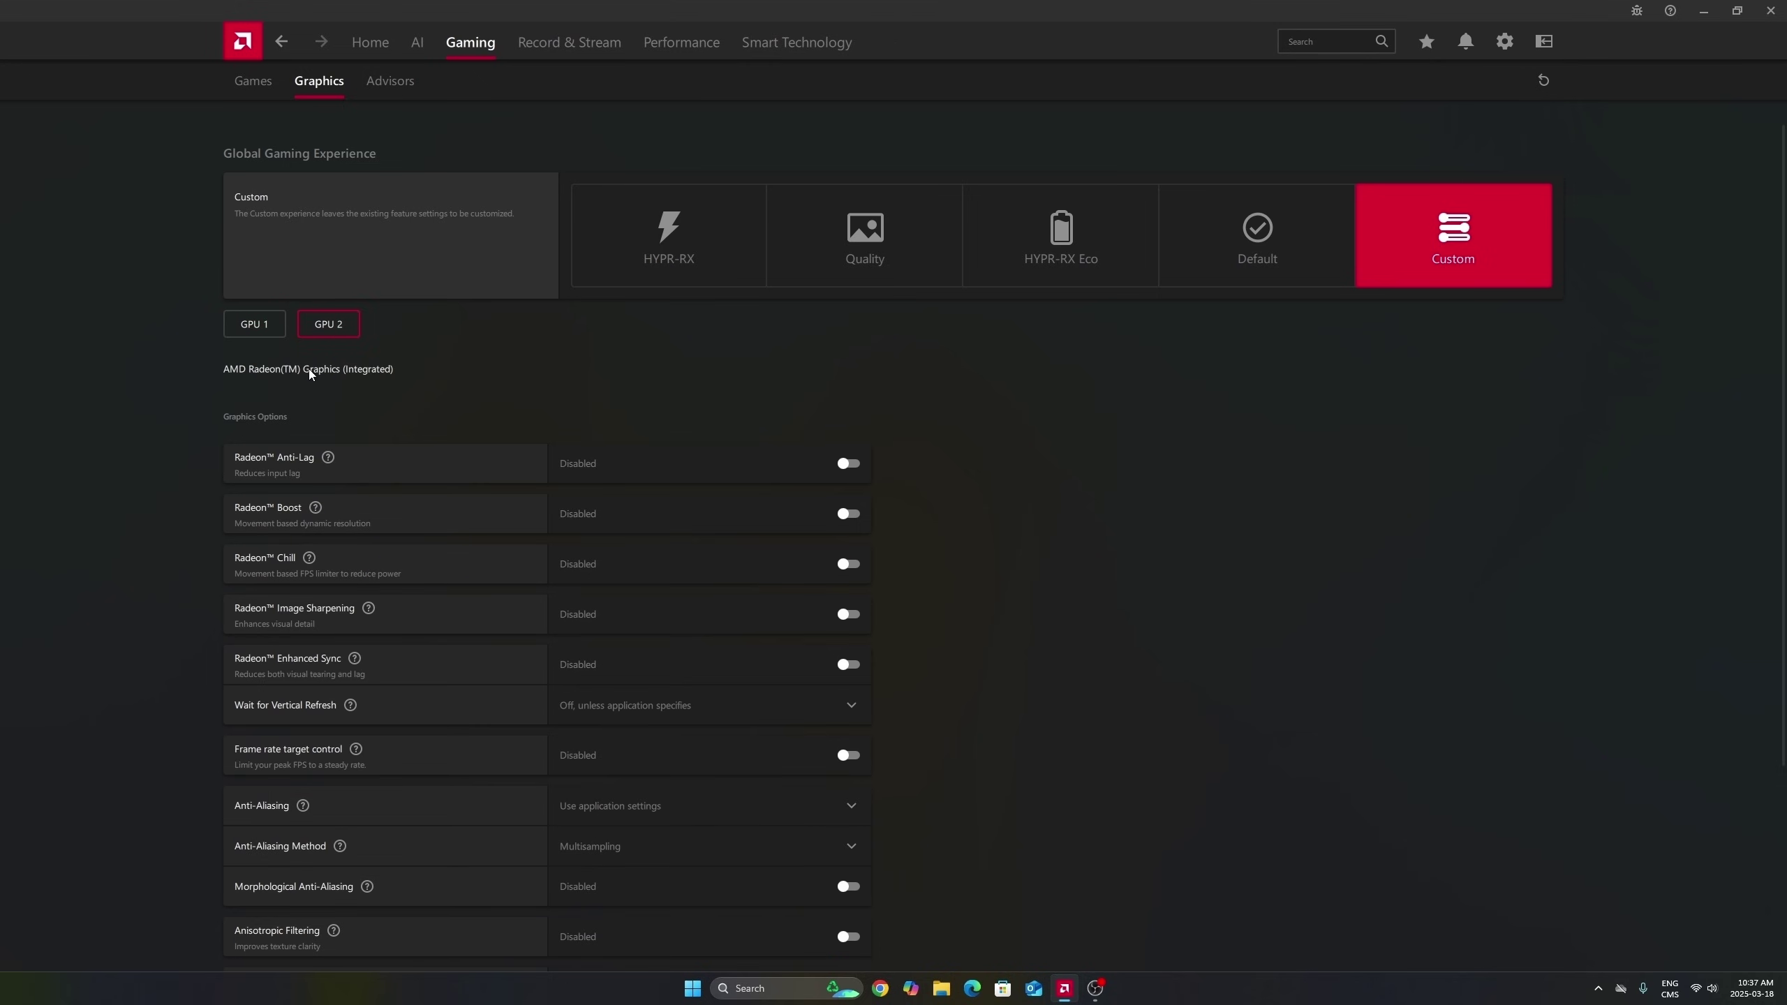
left_click(269, 324)
left_click(334, 328)
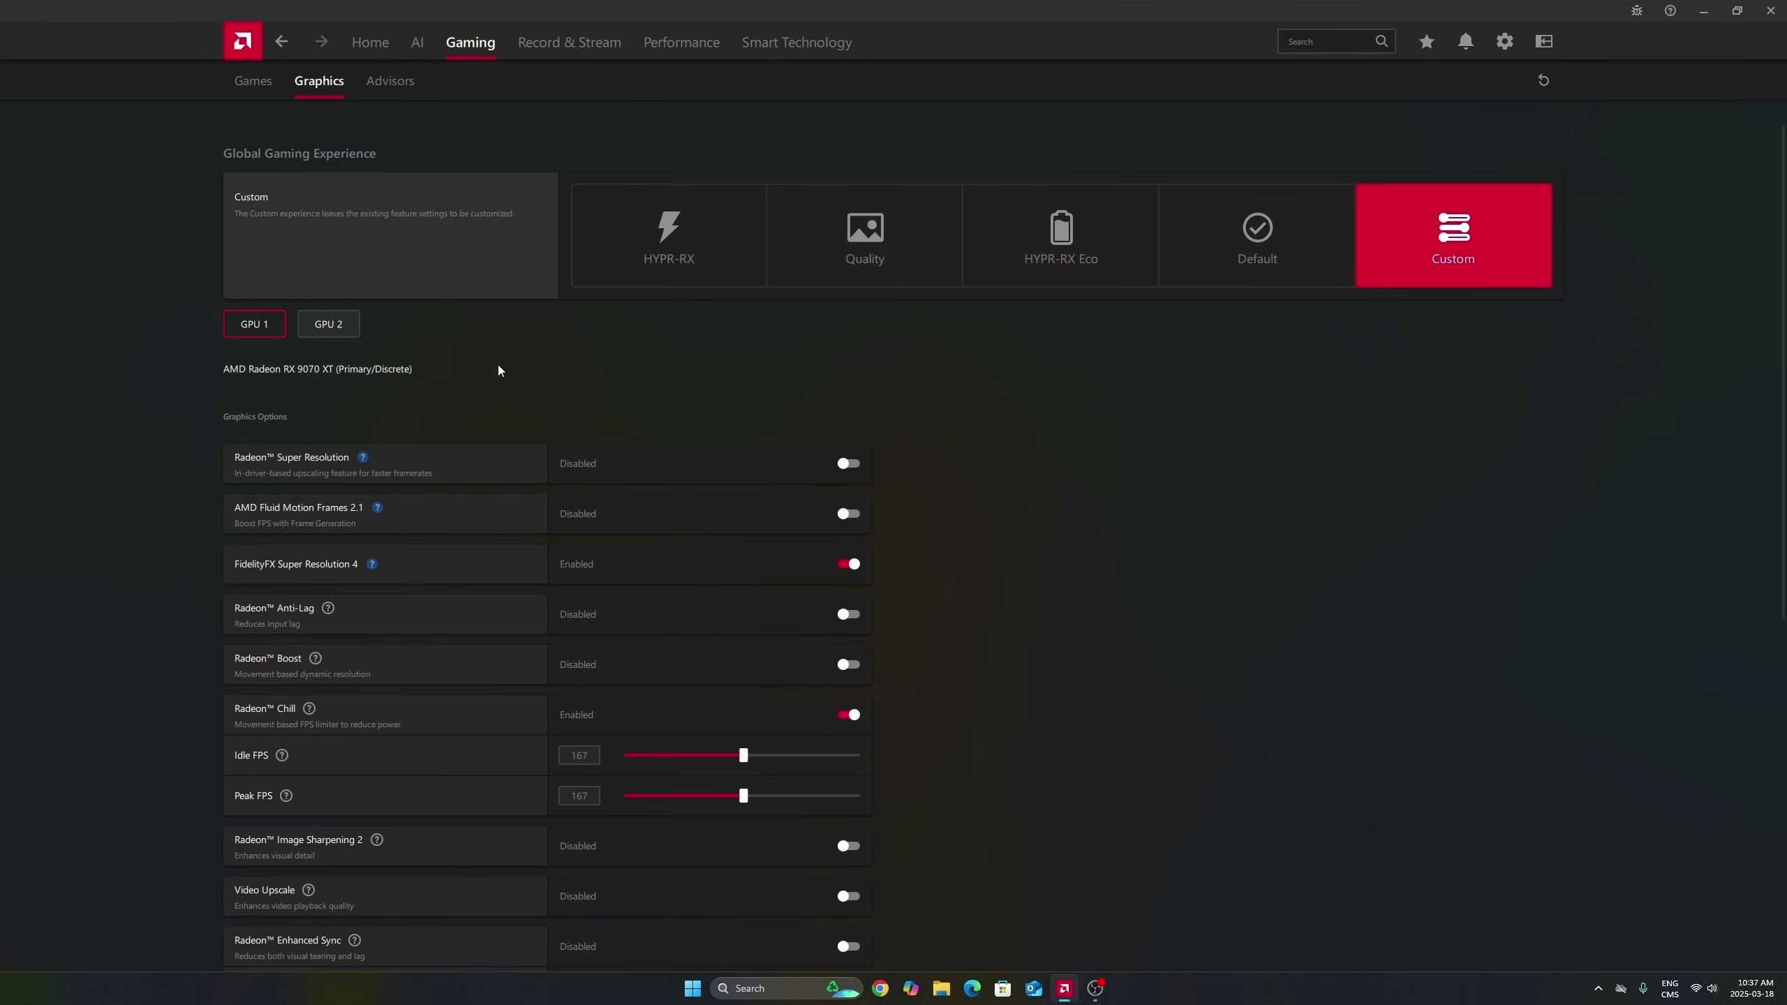
left_click(270, 324)
Scroll through the RX 9070 XT graphics options, including FSR 4 and Radeon Chill at 167 FPS.
scroll(1042, 465, "down", 1)
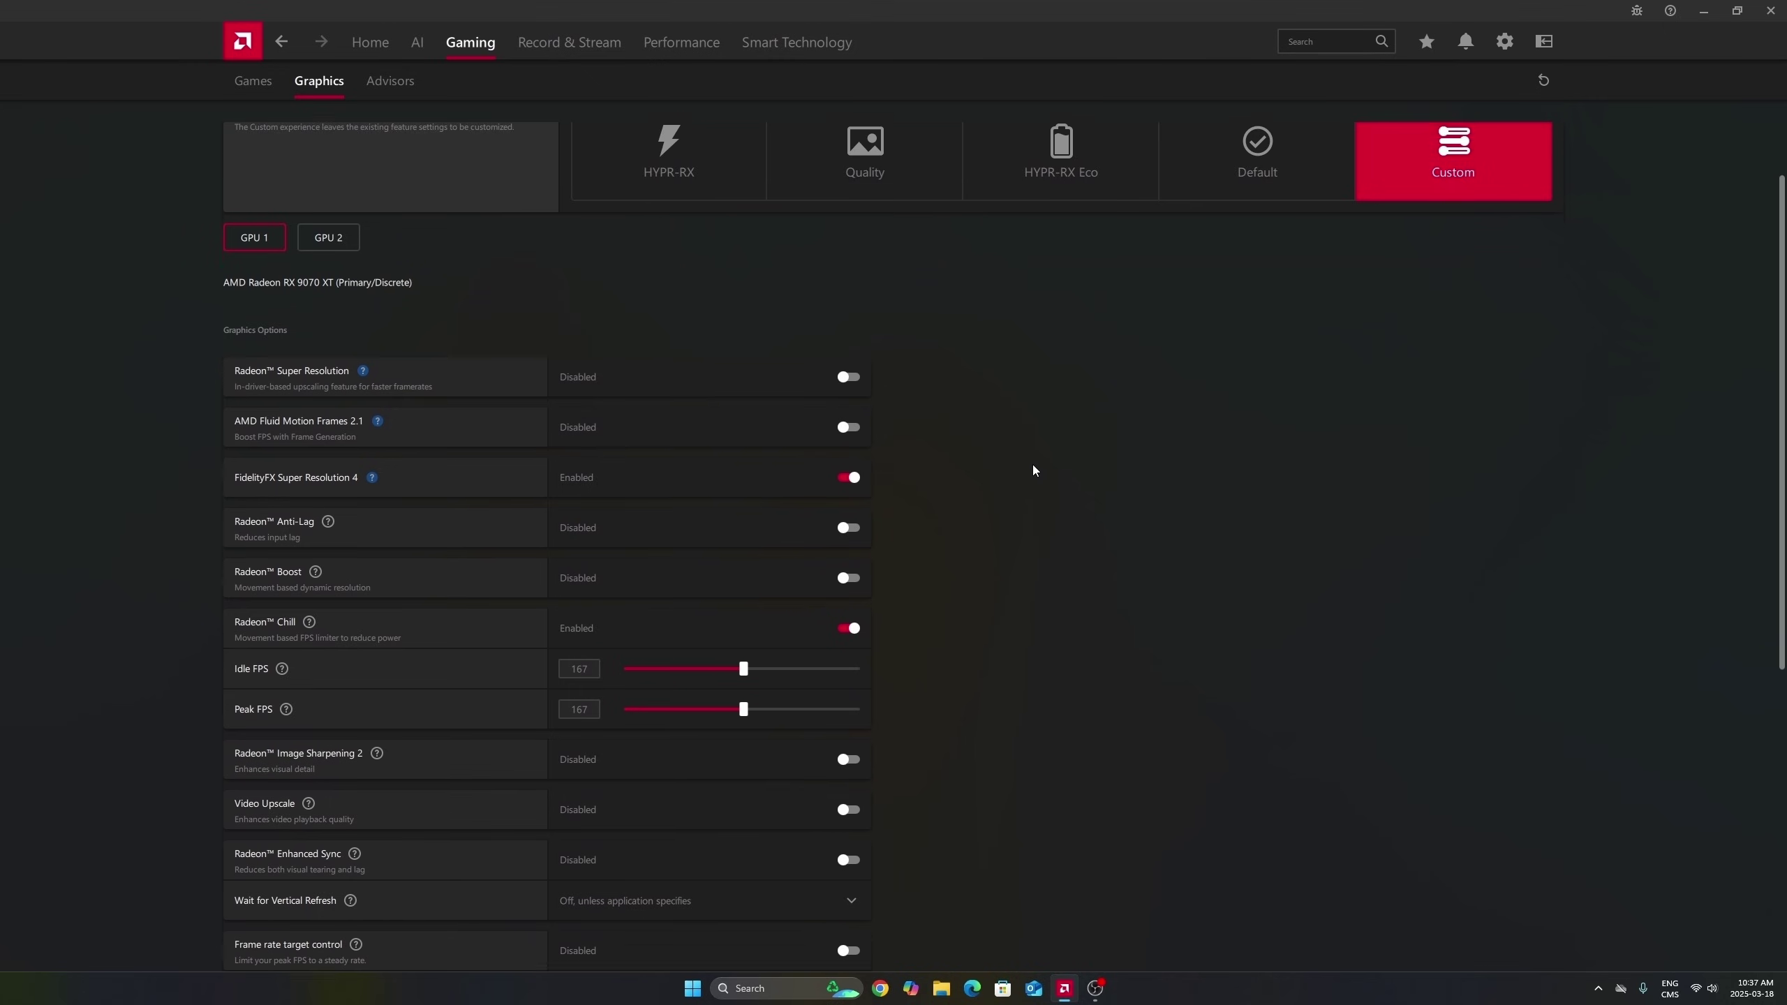
scroll(1033, 465, "down", 1)
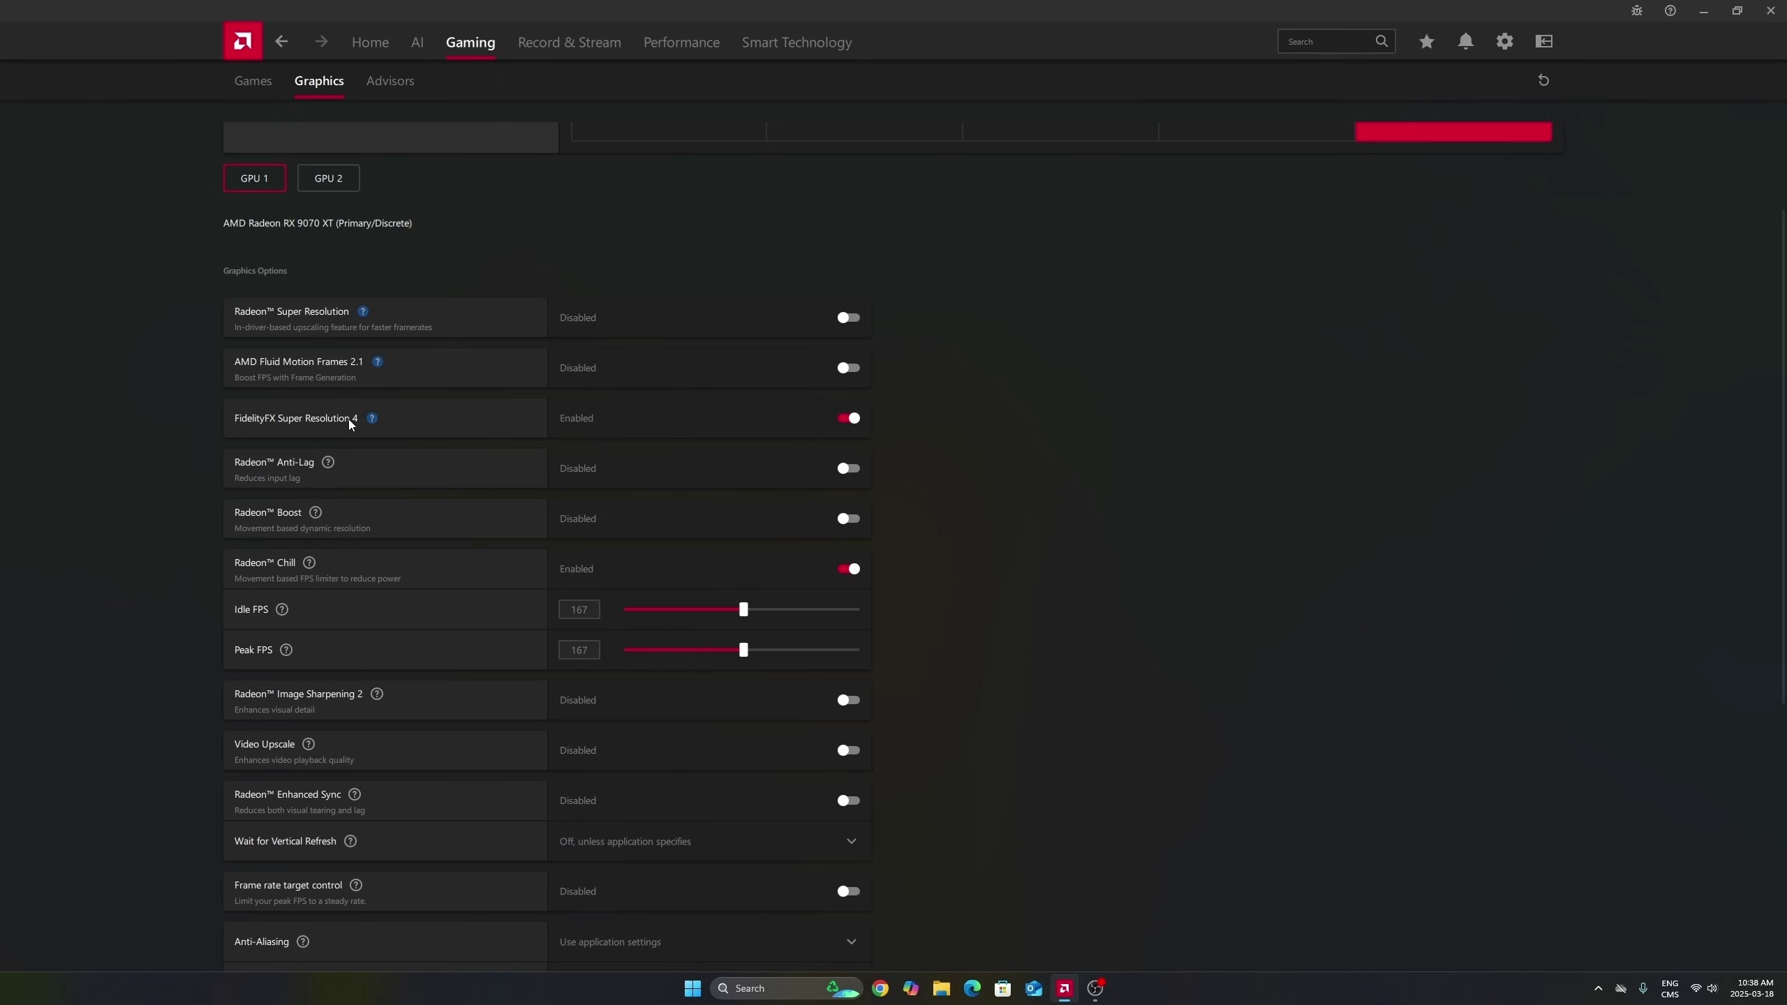
mouse_move(358, 419)
scroll(1011, 407, "down", 2)
scroll(1008, 407, "down", 3)
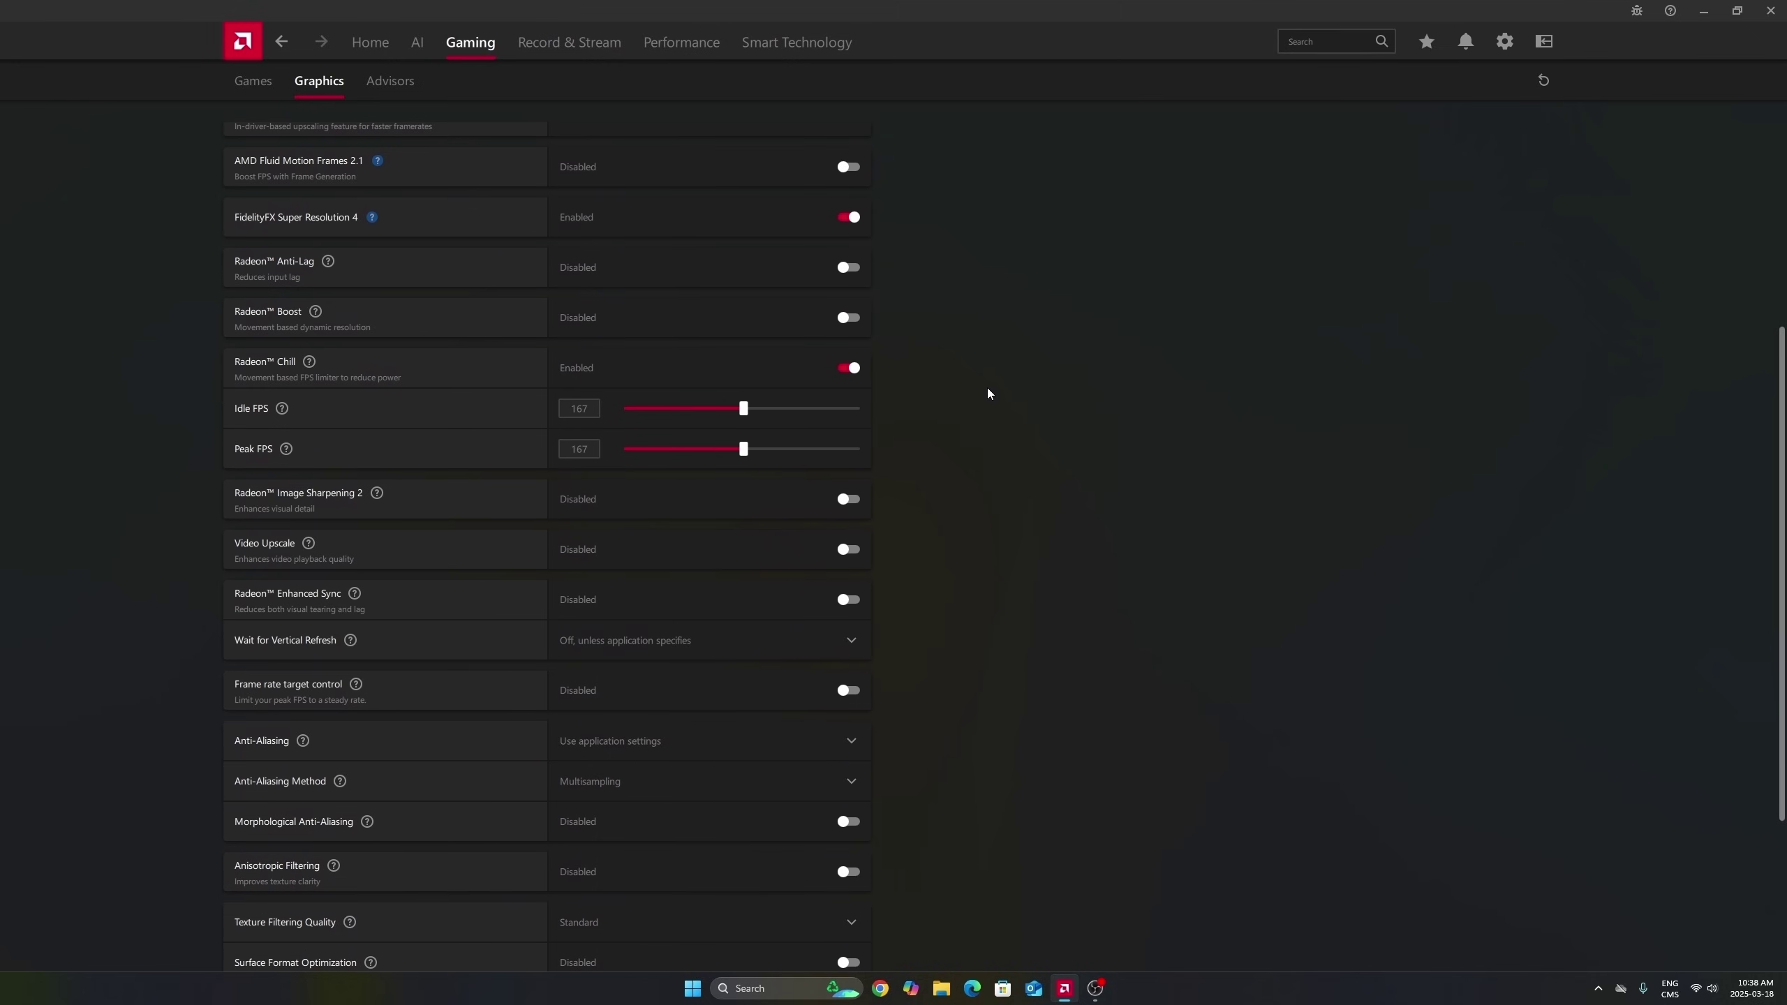
mouse_move(328, 266)
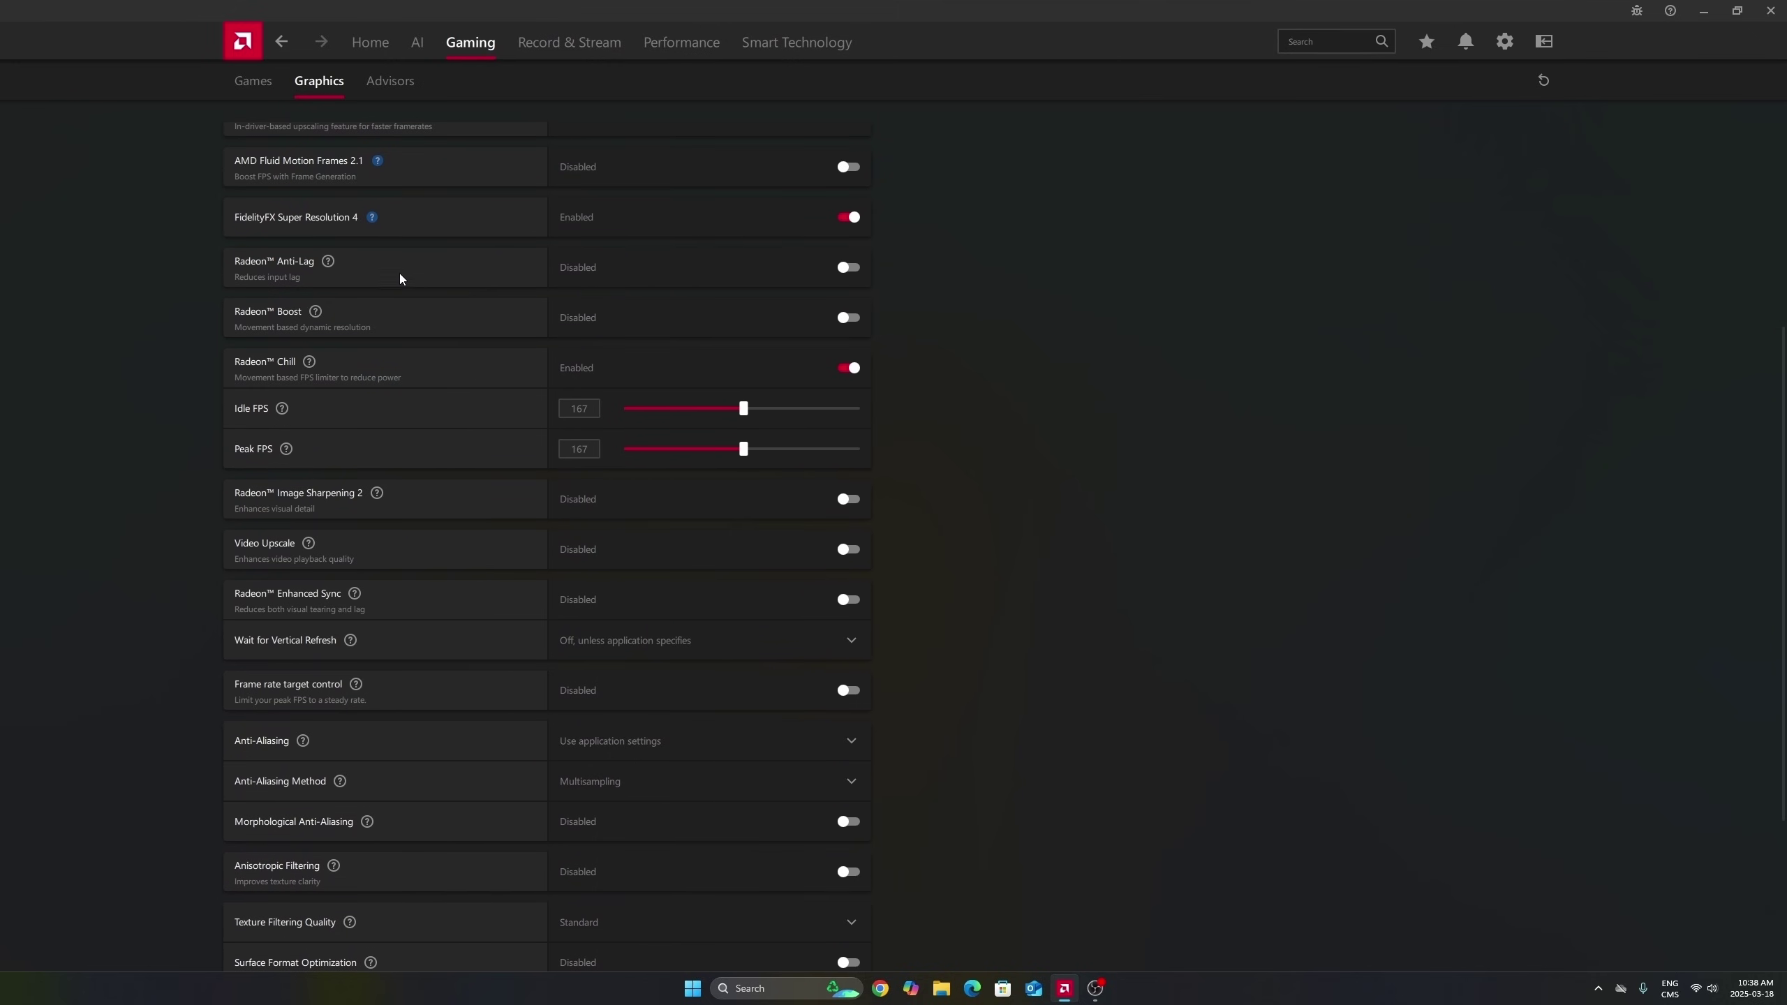
scroll(398, 316, "down", 1)
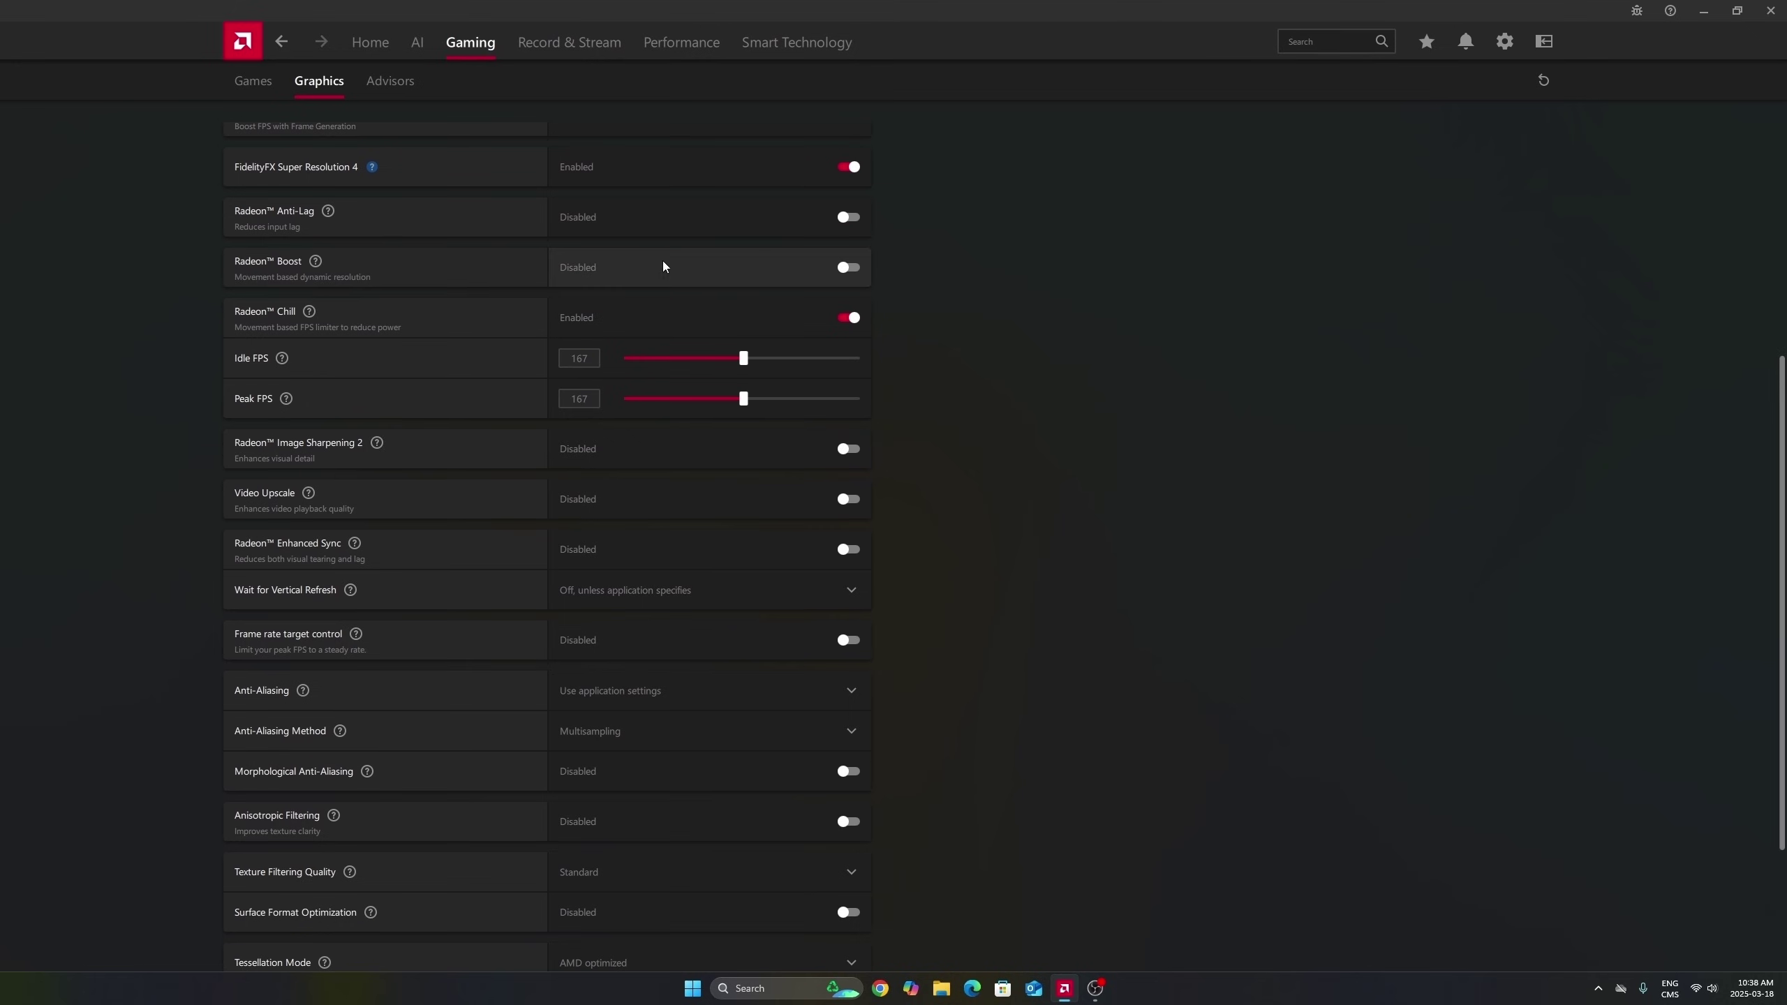
left_click_drag(700, 398, 736, 415)
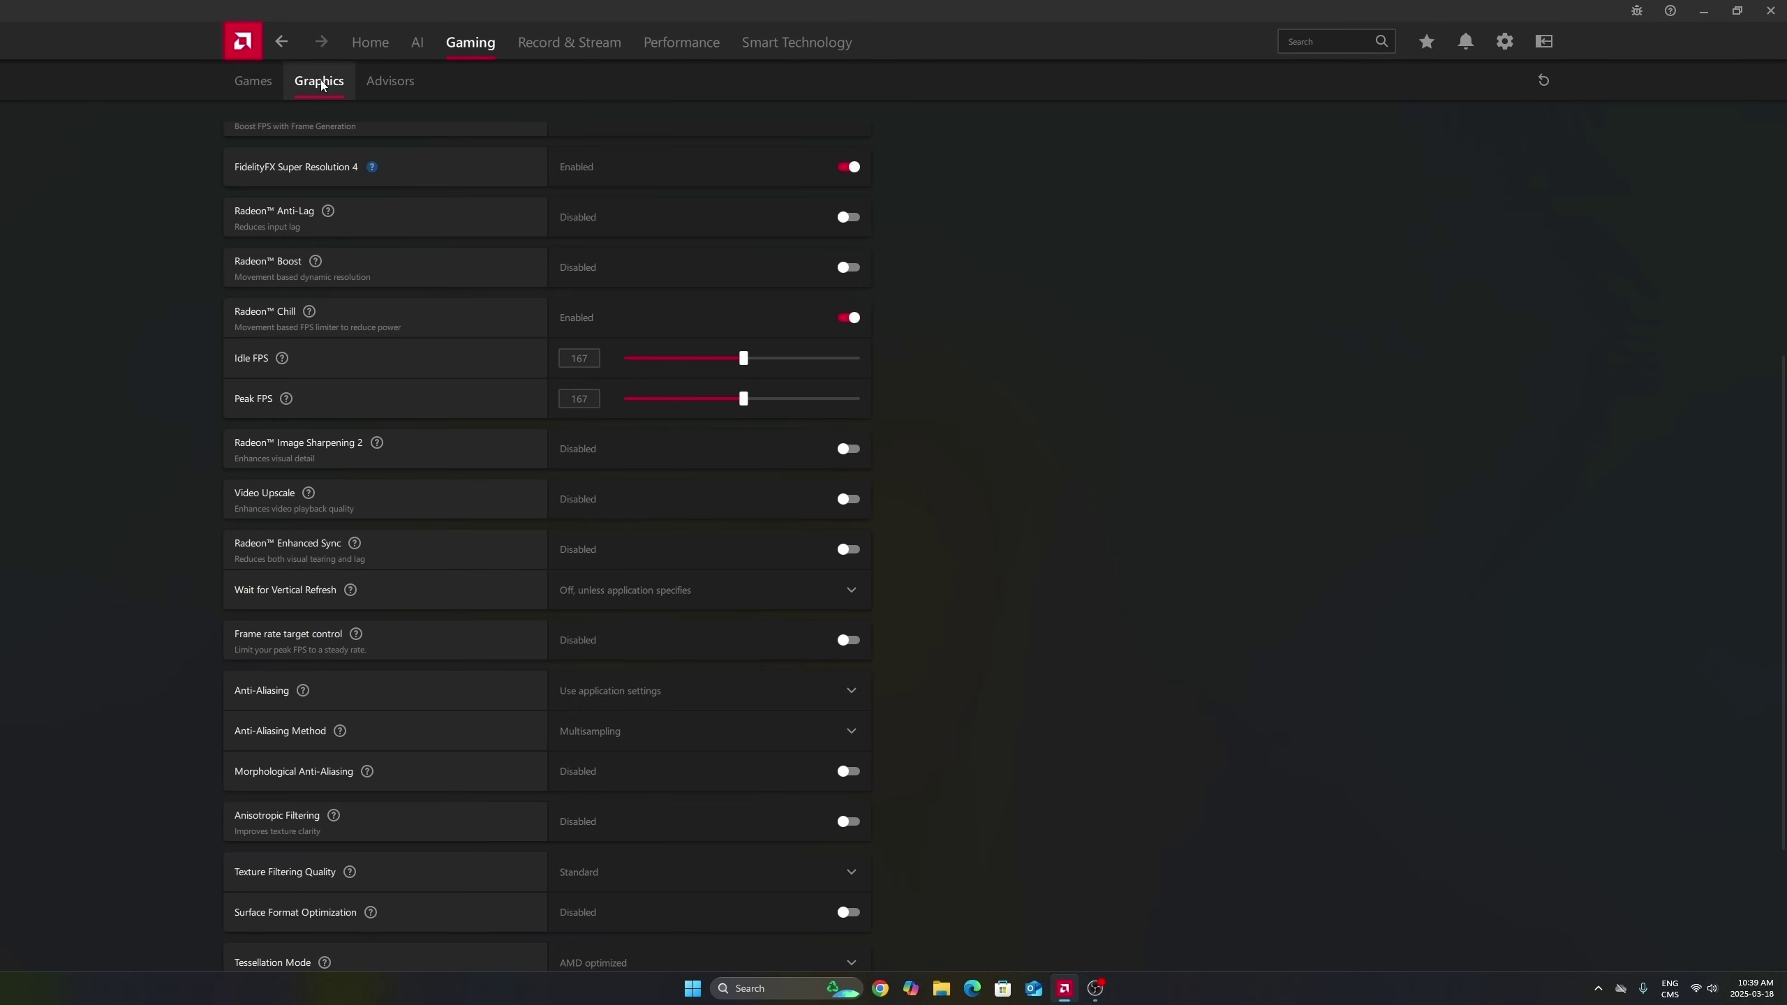
scroll(737, 578, "down", 3)
scroll(729, 458, "up", 6)
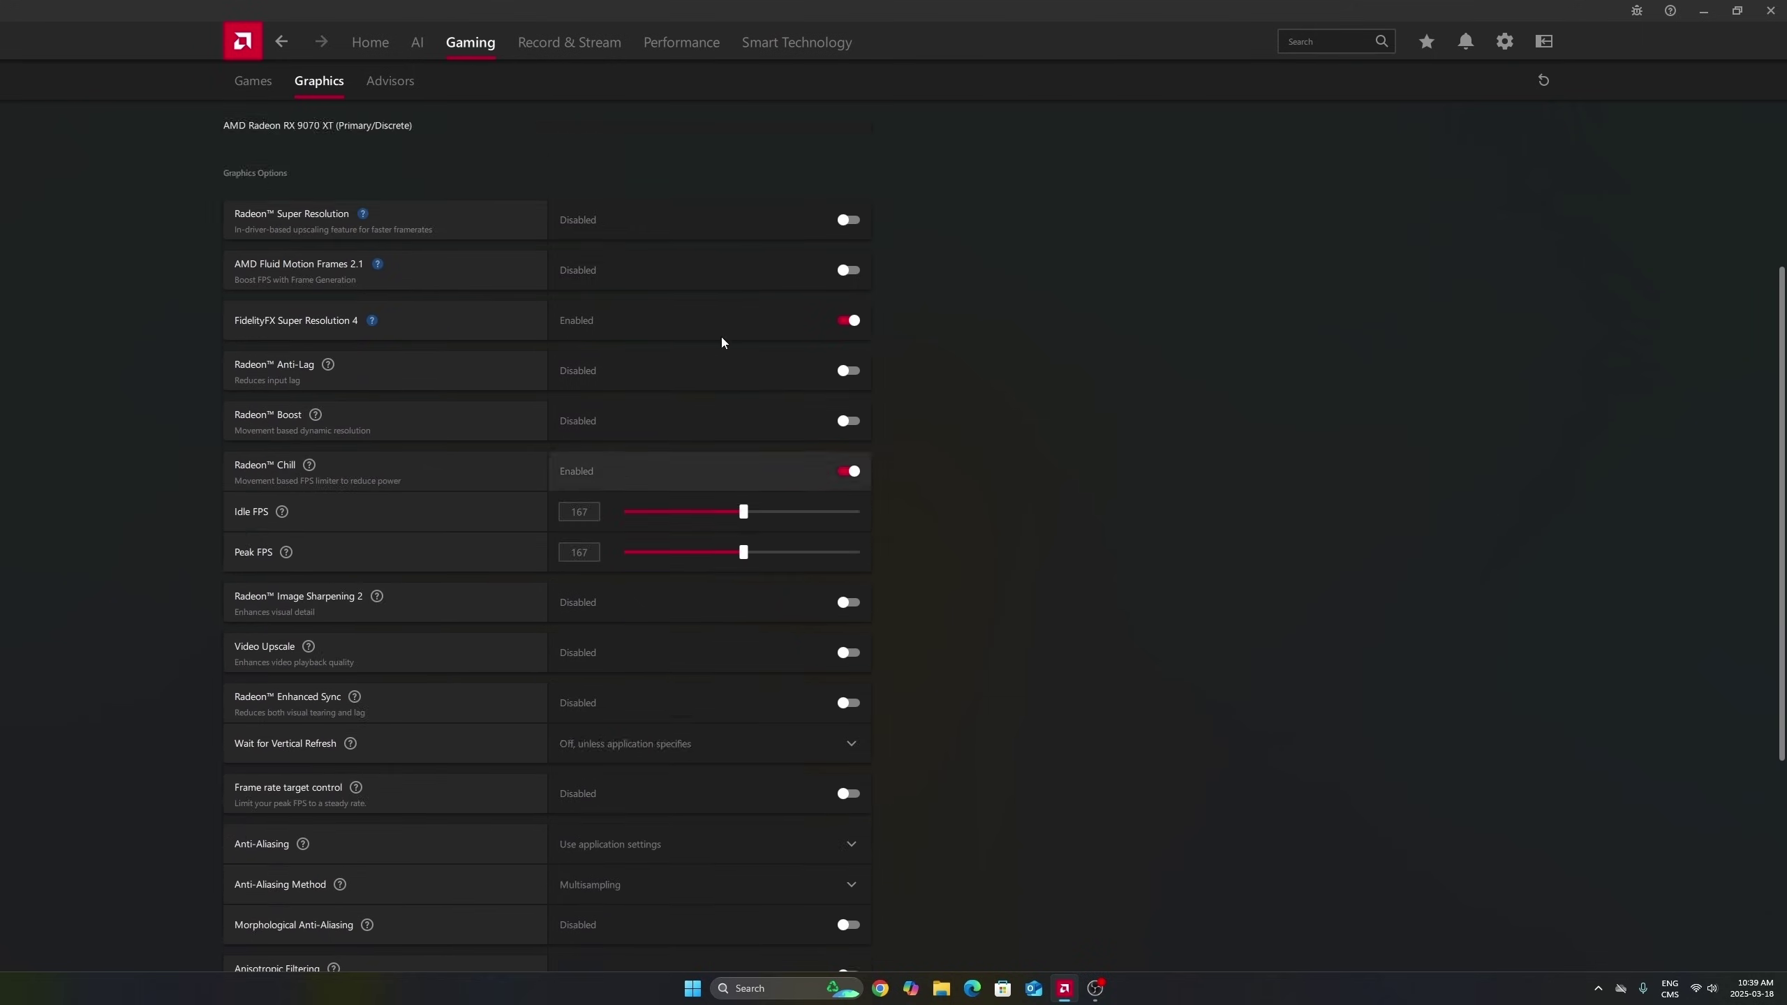
scroll(736, 594, "down", 5)
left_click(256, 82)
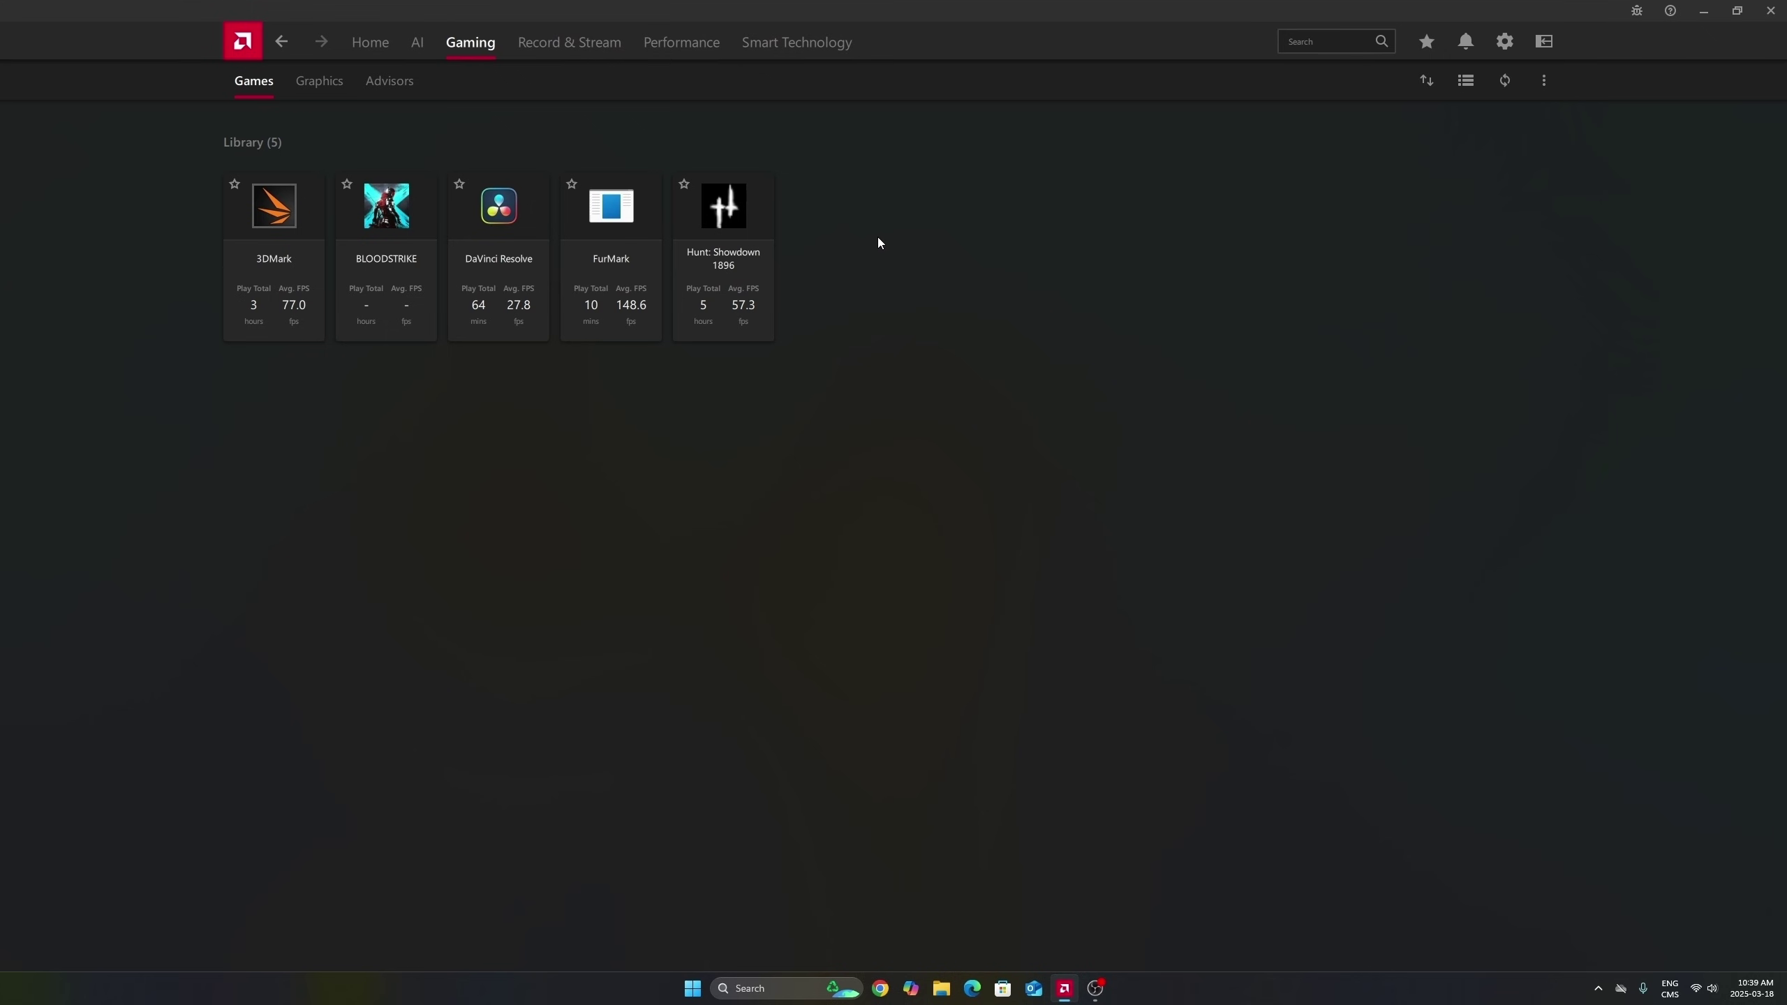
left_click(317, 83)
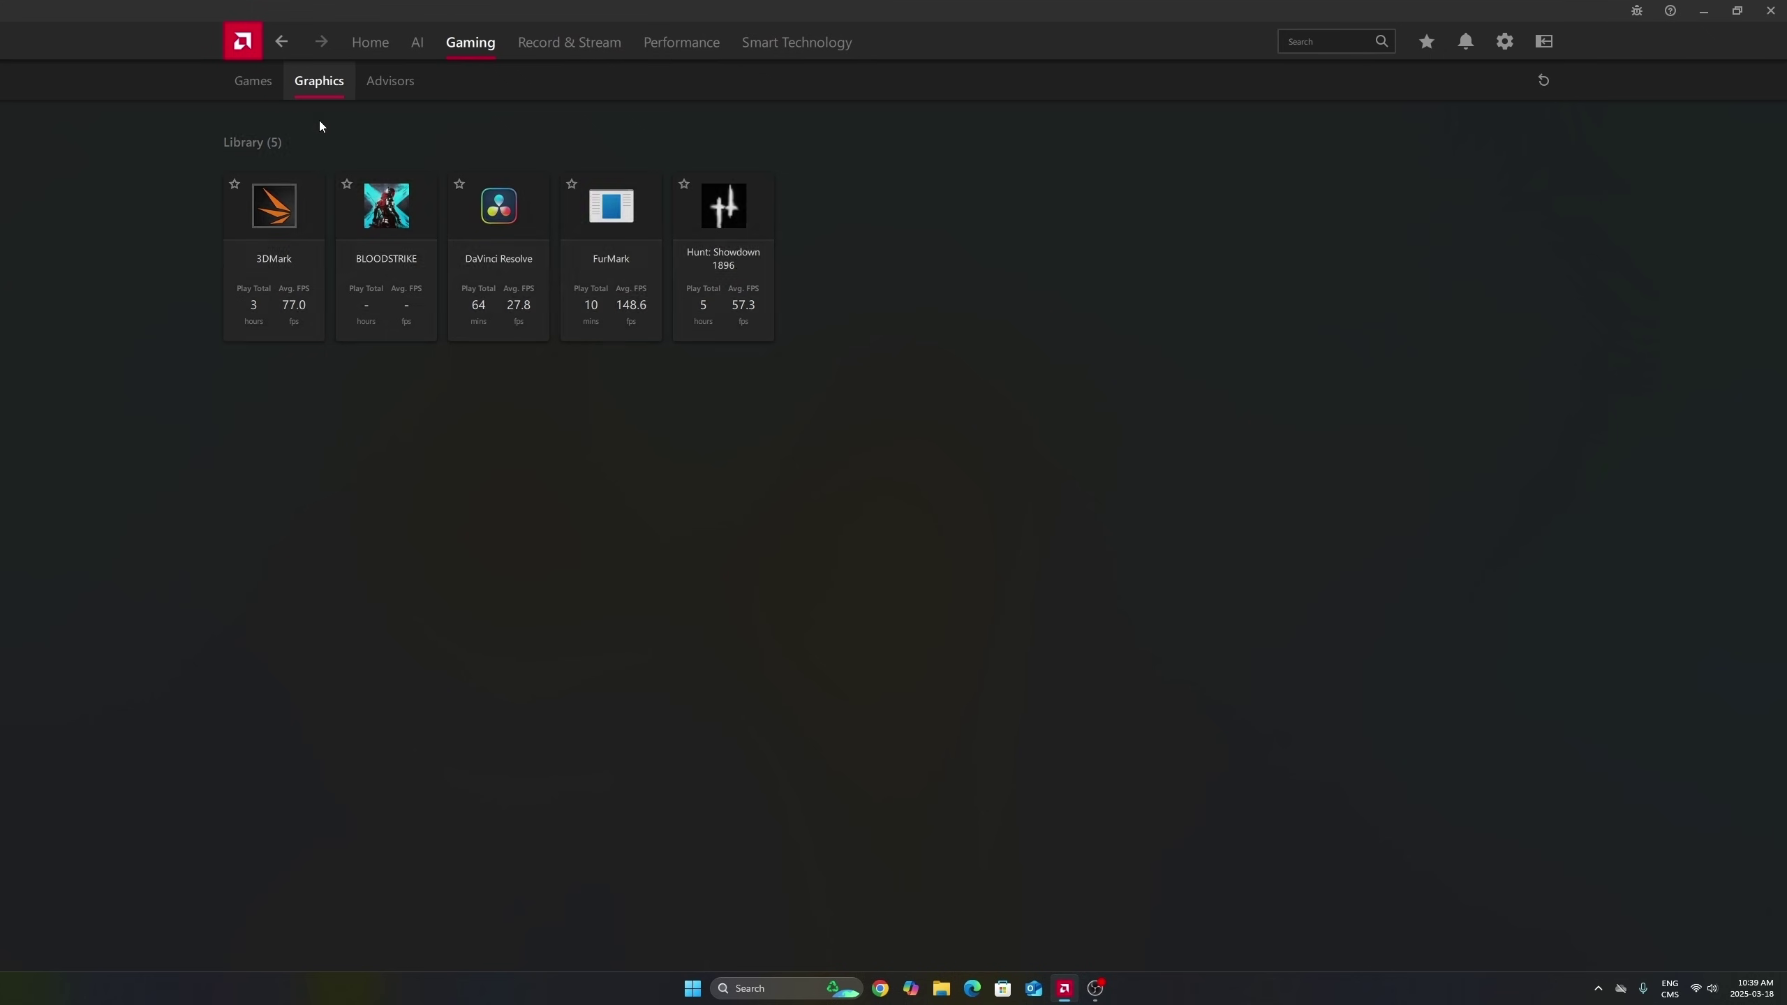
scroll(910, 505, "down", 10)
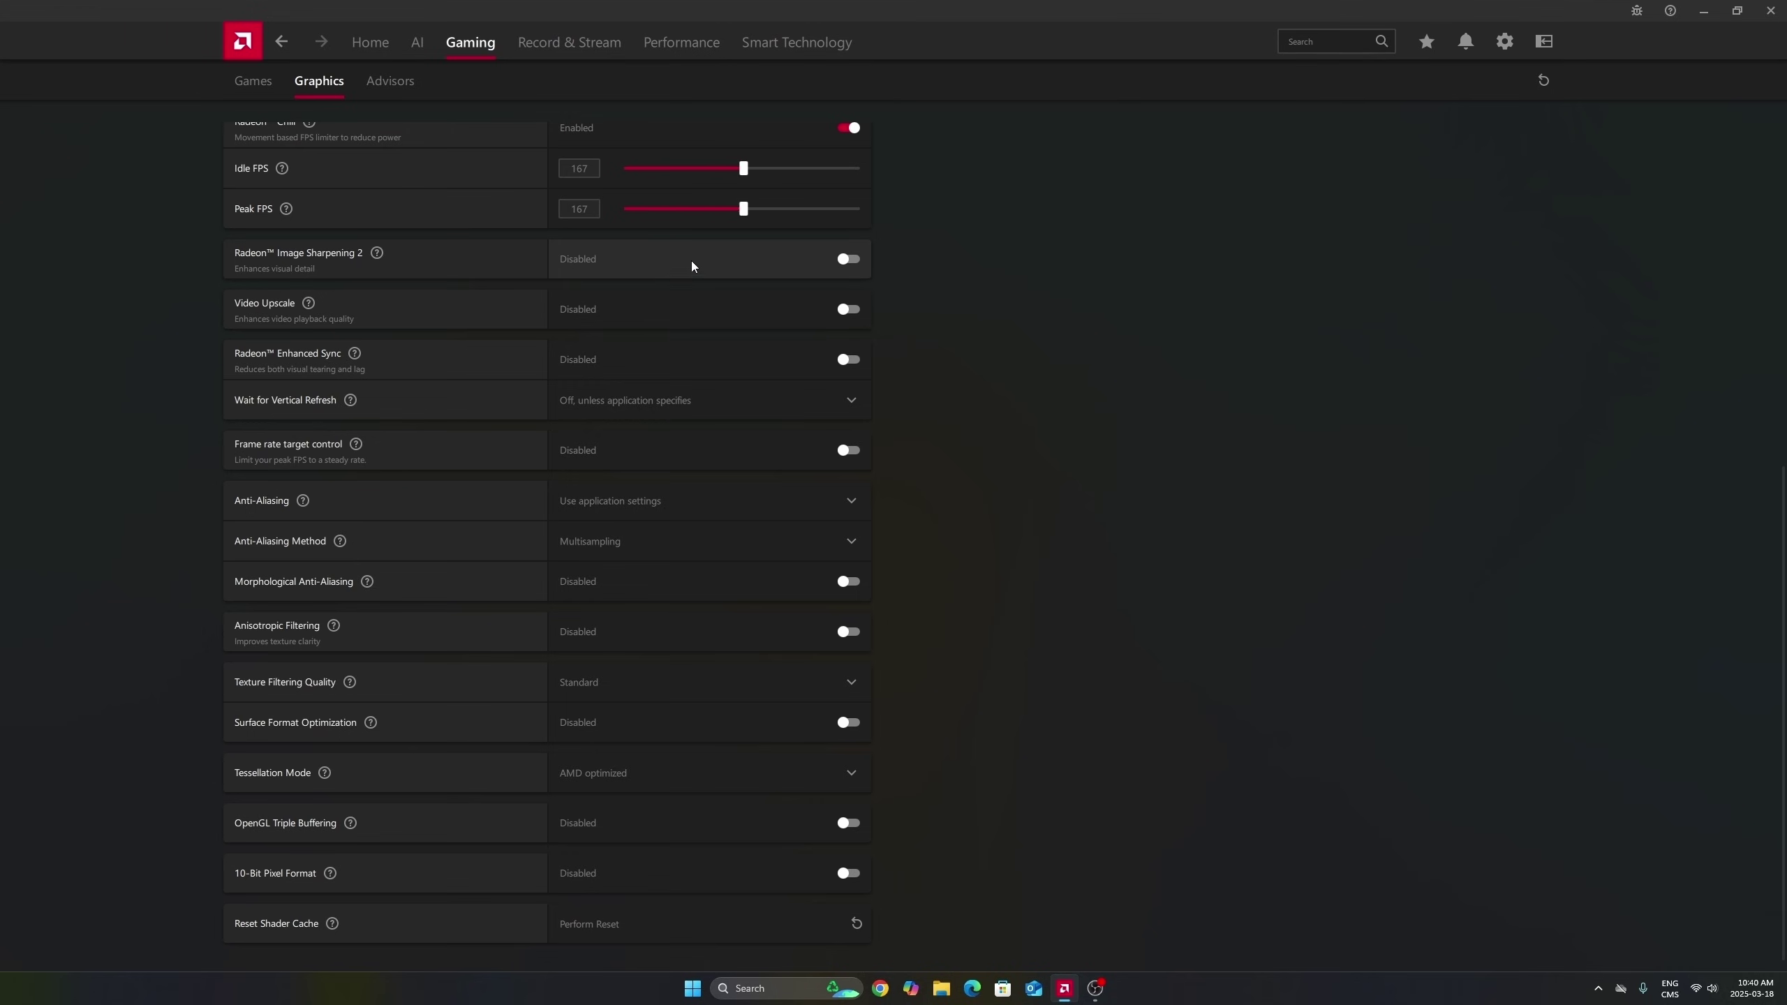
Toggle Radeon Image Sharpening 2 on and back off, leaving it disabled.
left_click(849, 260)
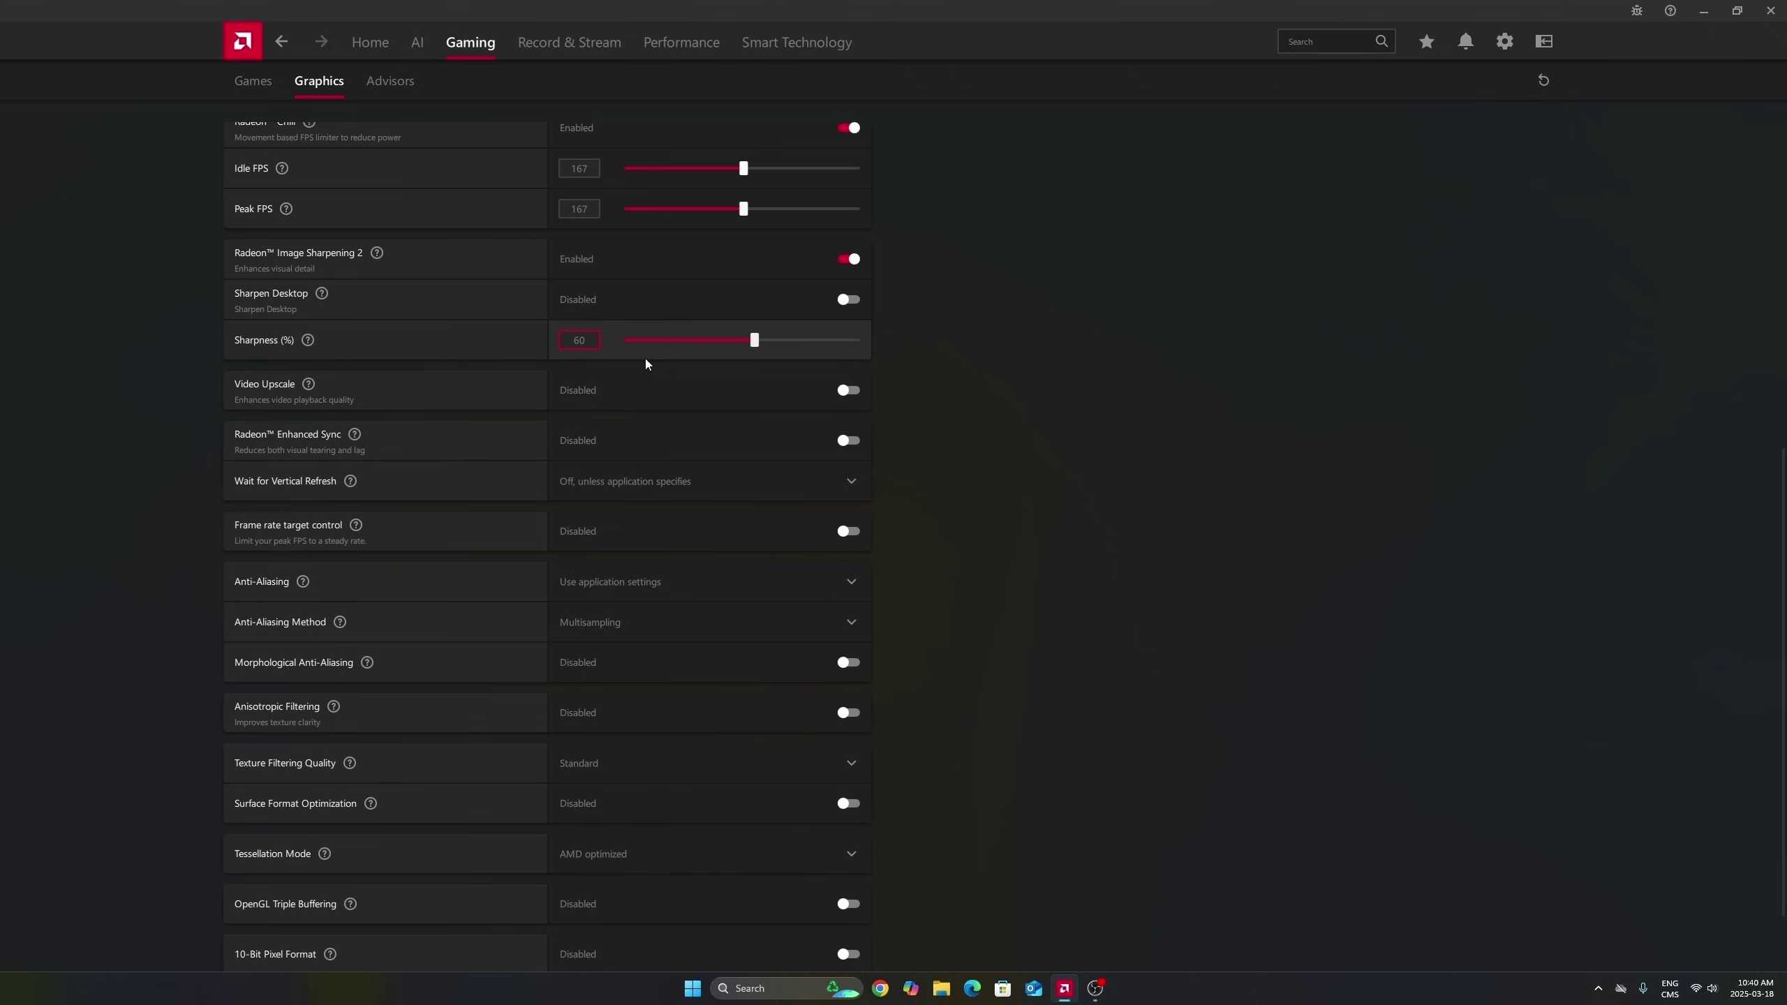
left_click(850, 260)
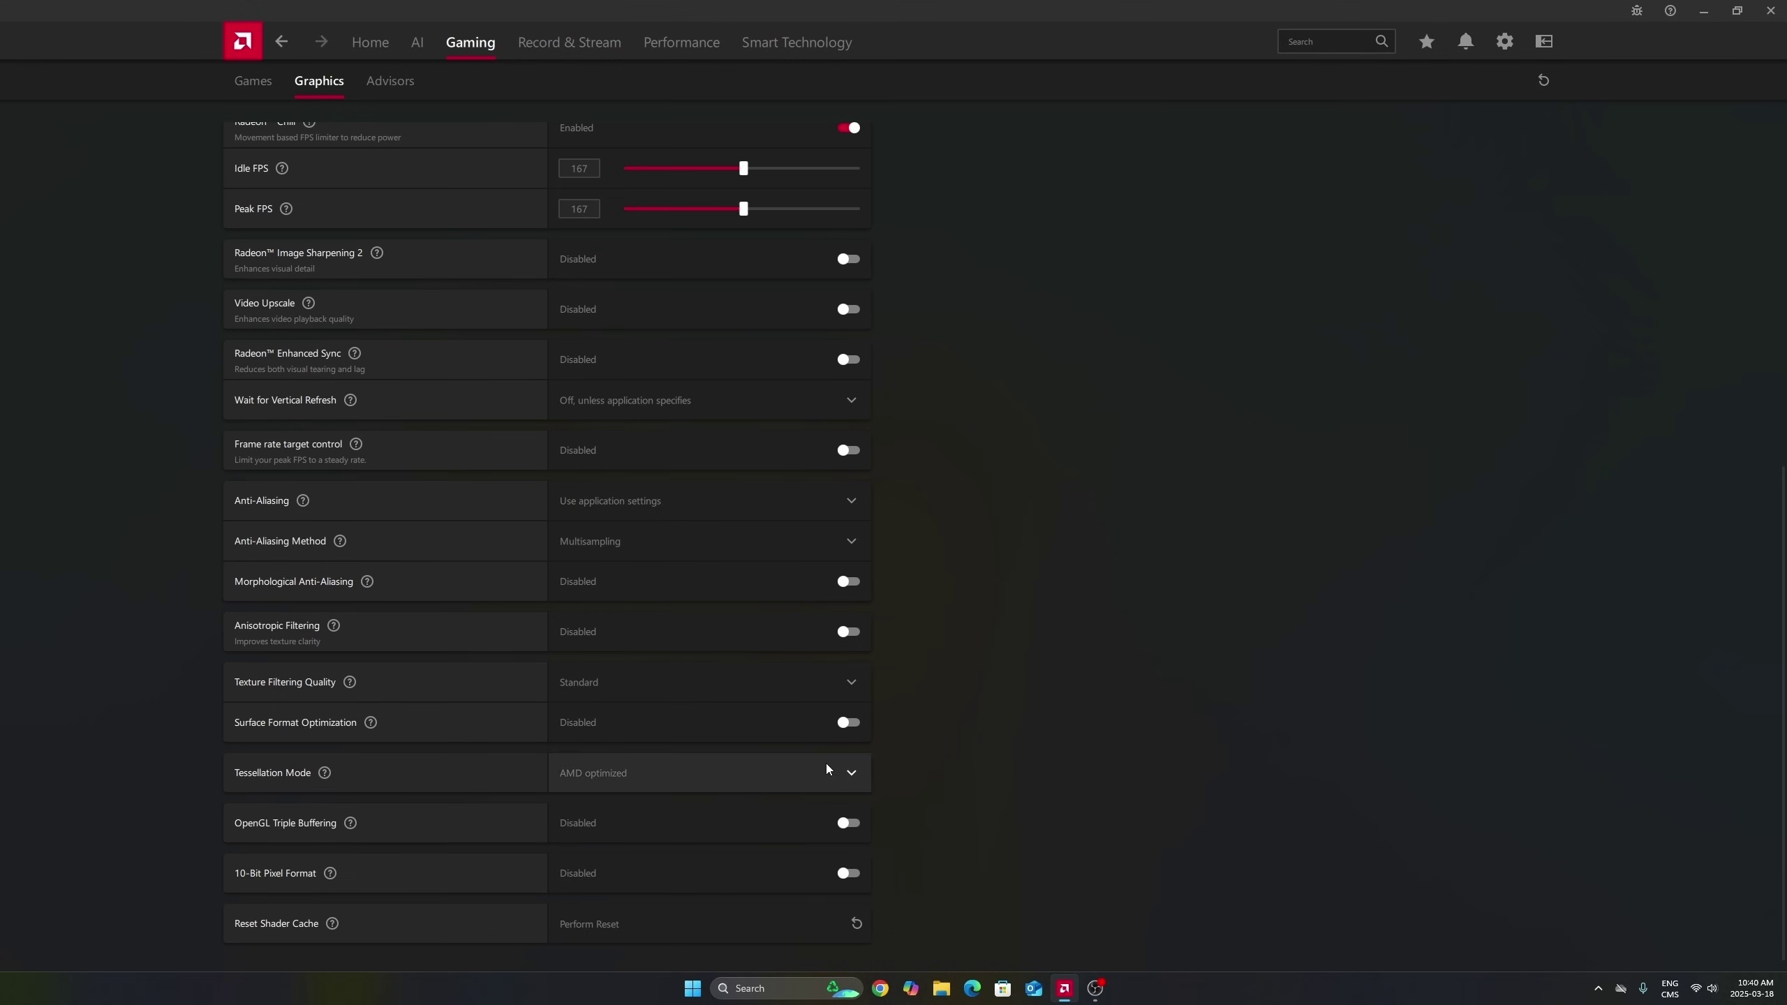
scroll(802, 715, "down", 1)
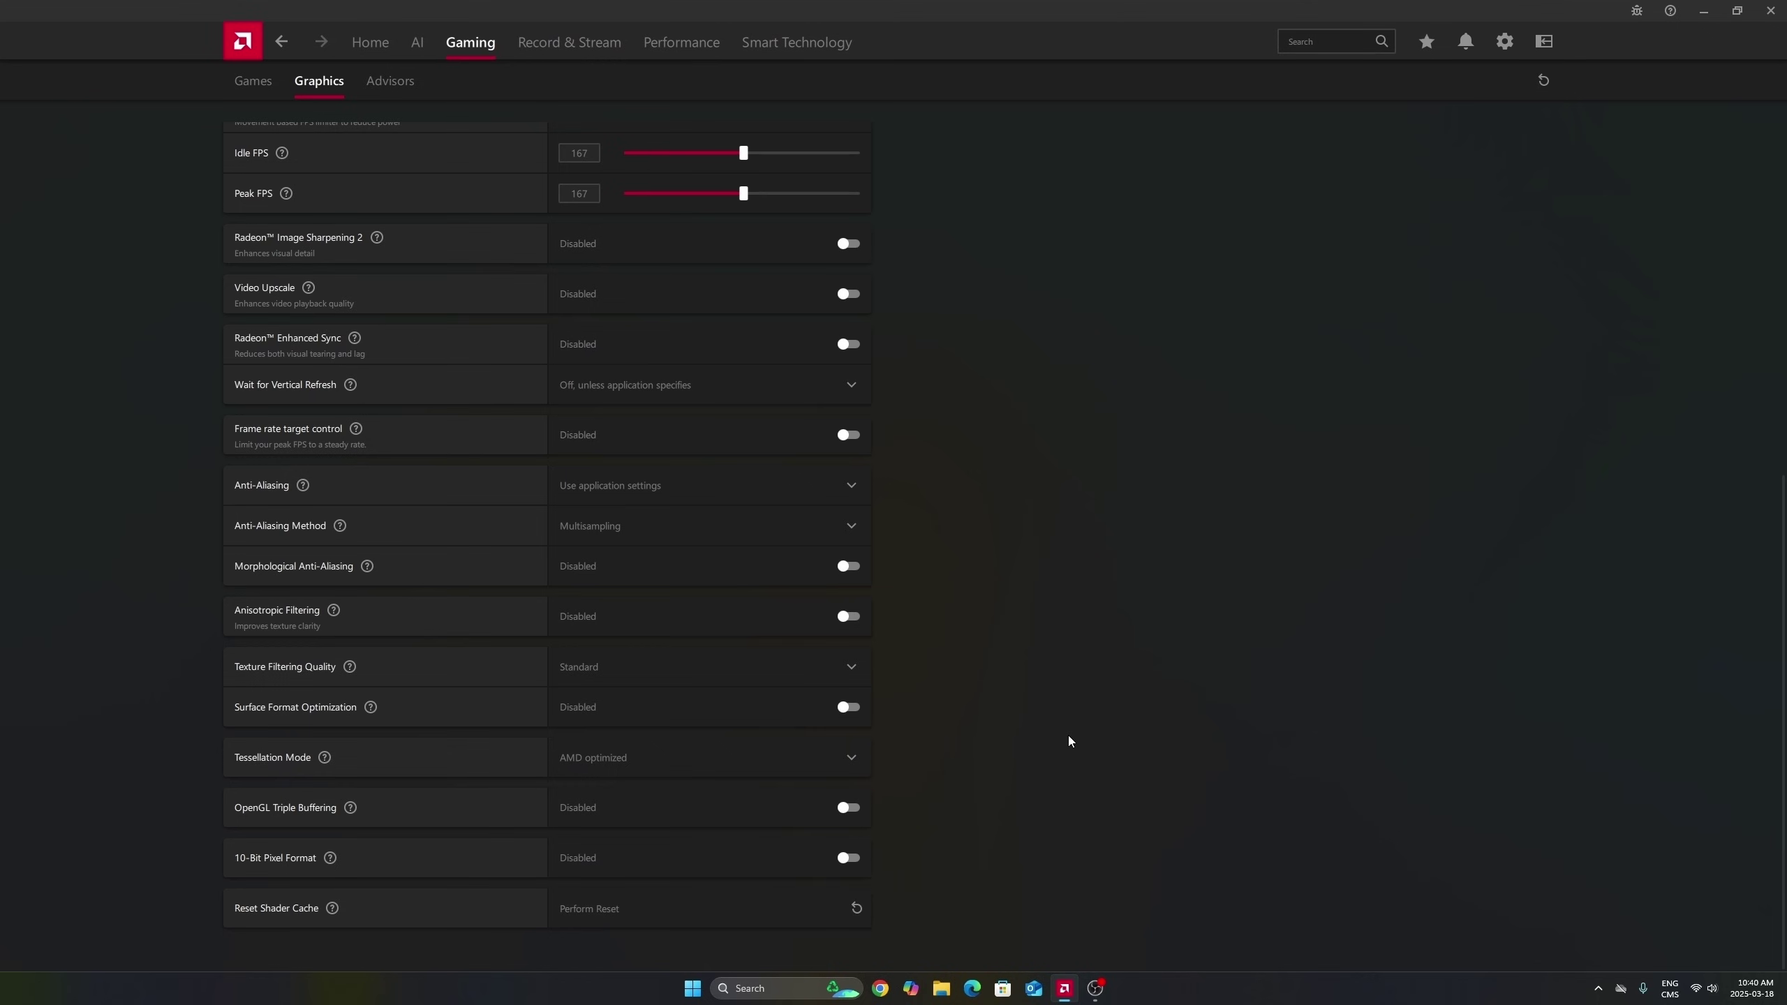
scroll(914, 422, "up", 8)
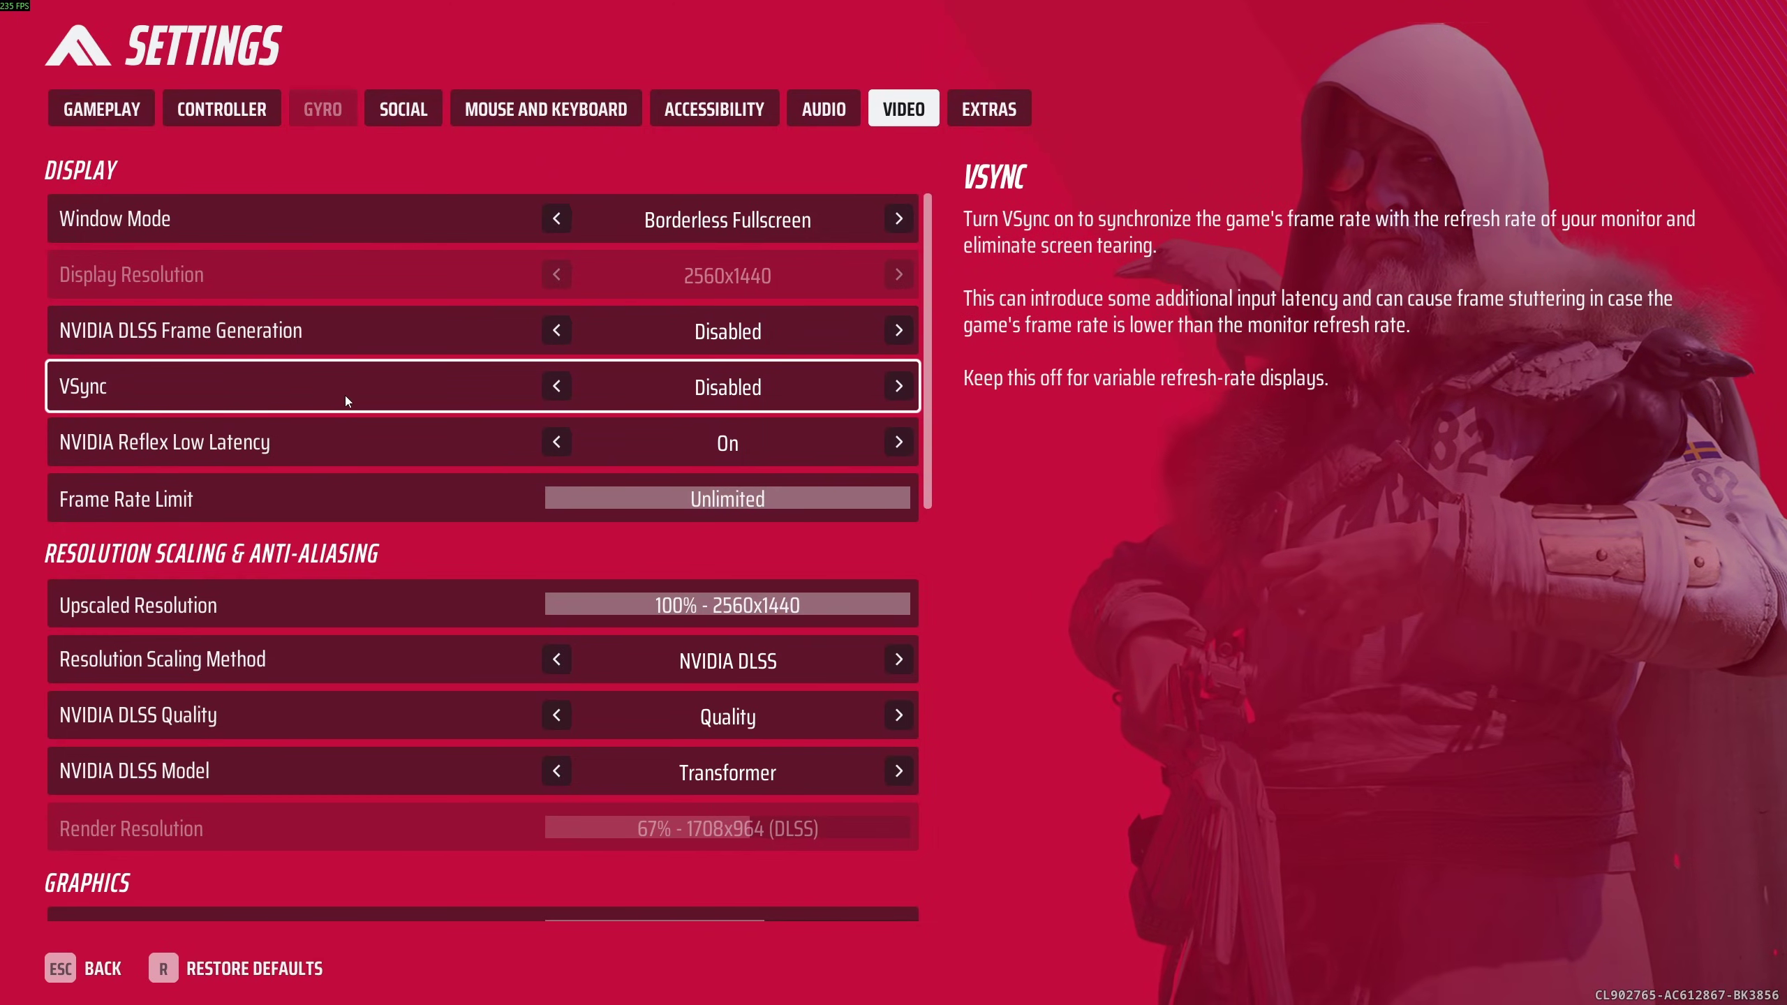
scroll(409, 389, "down", 1)
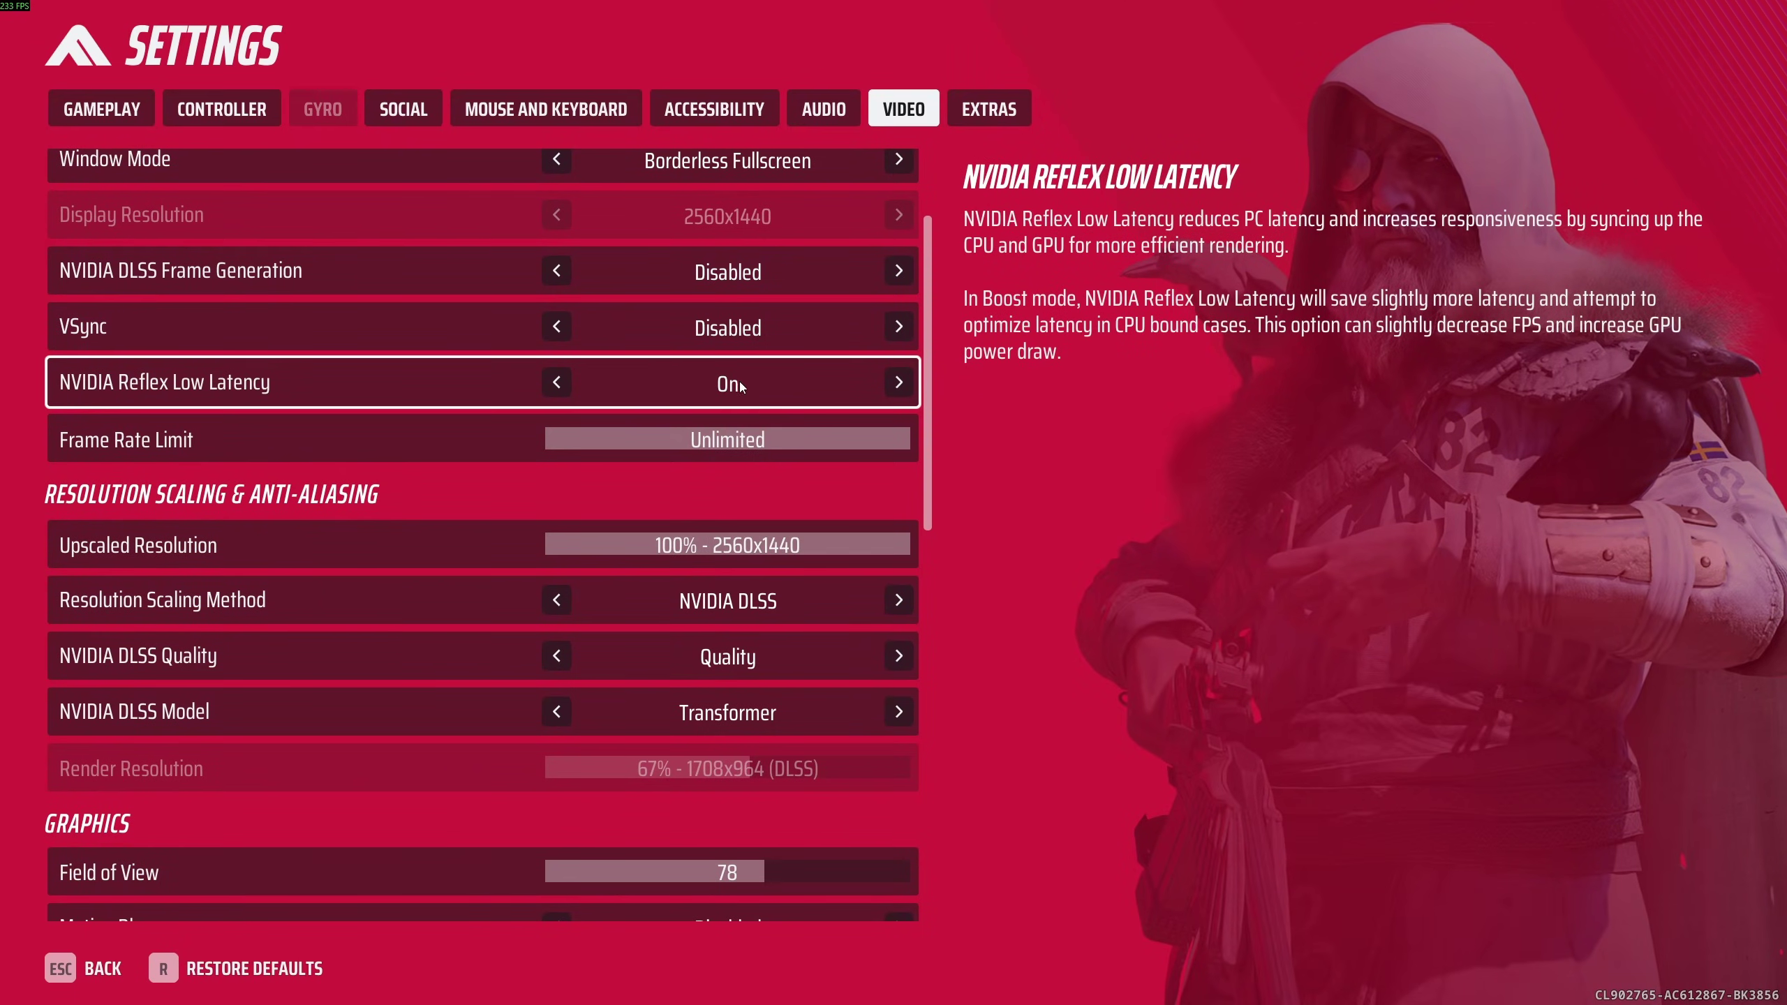
scroll(396, 595, "down", 3)
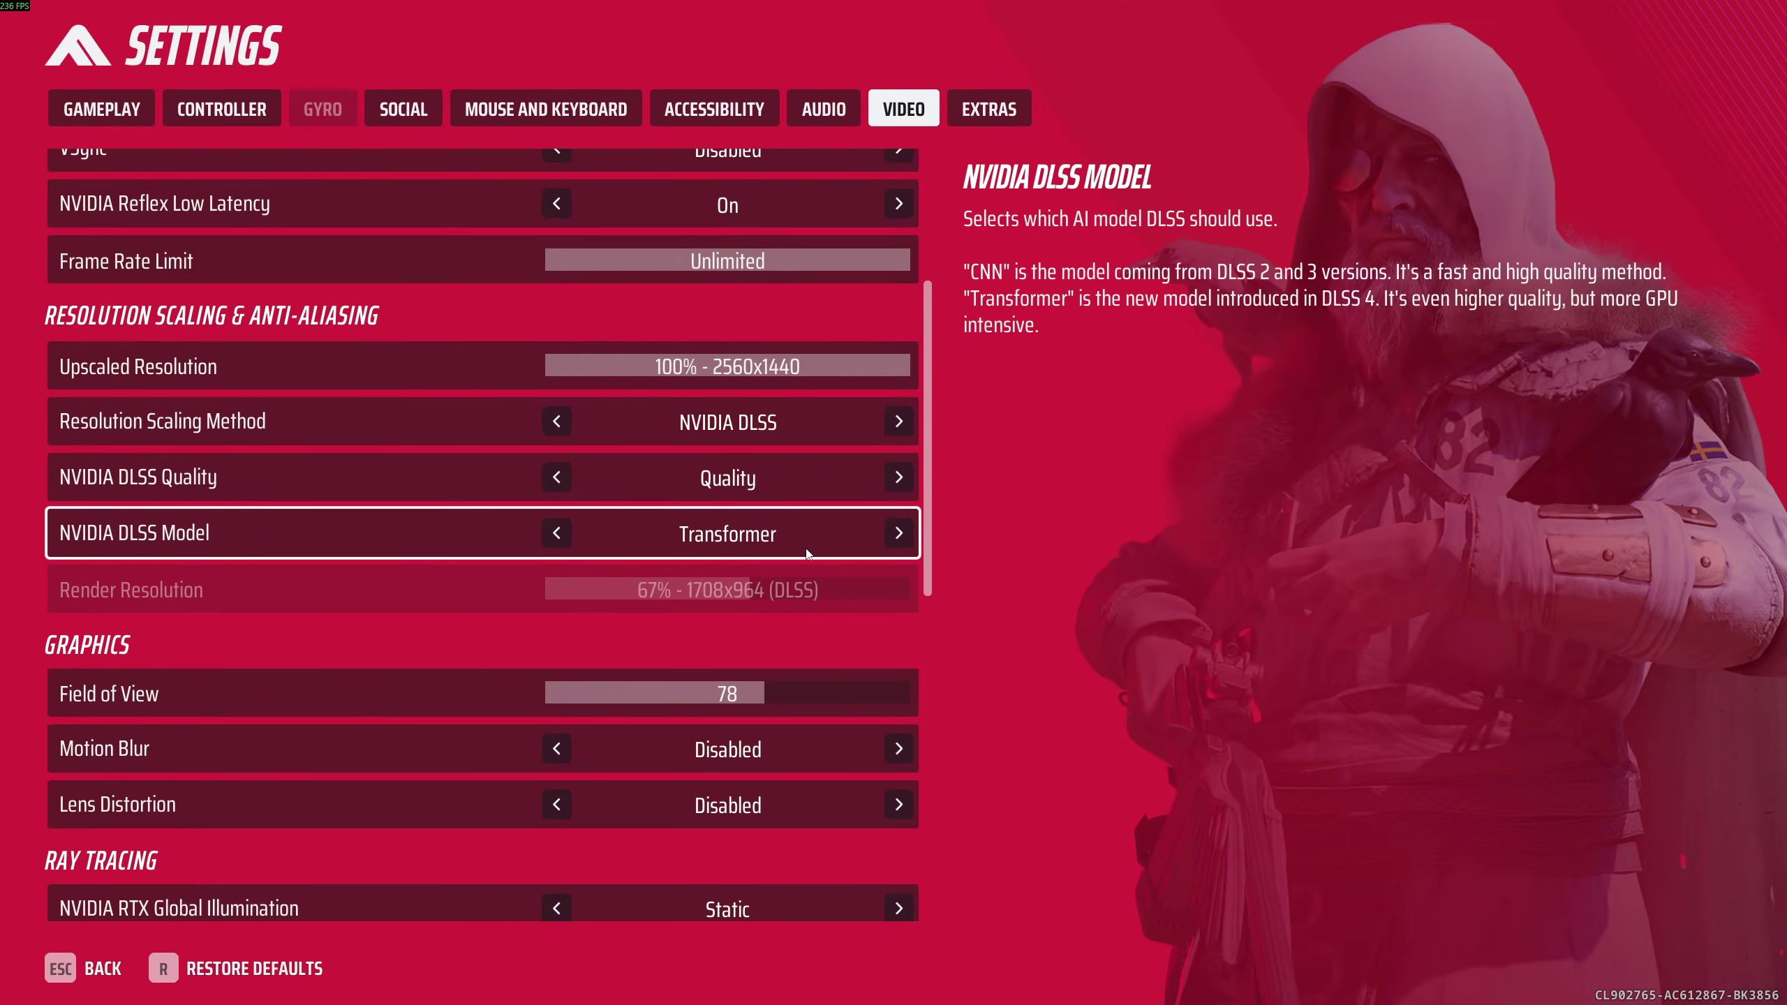
left_click(900, 420)
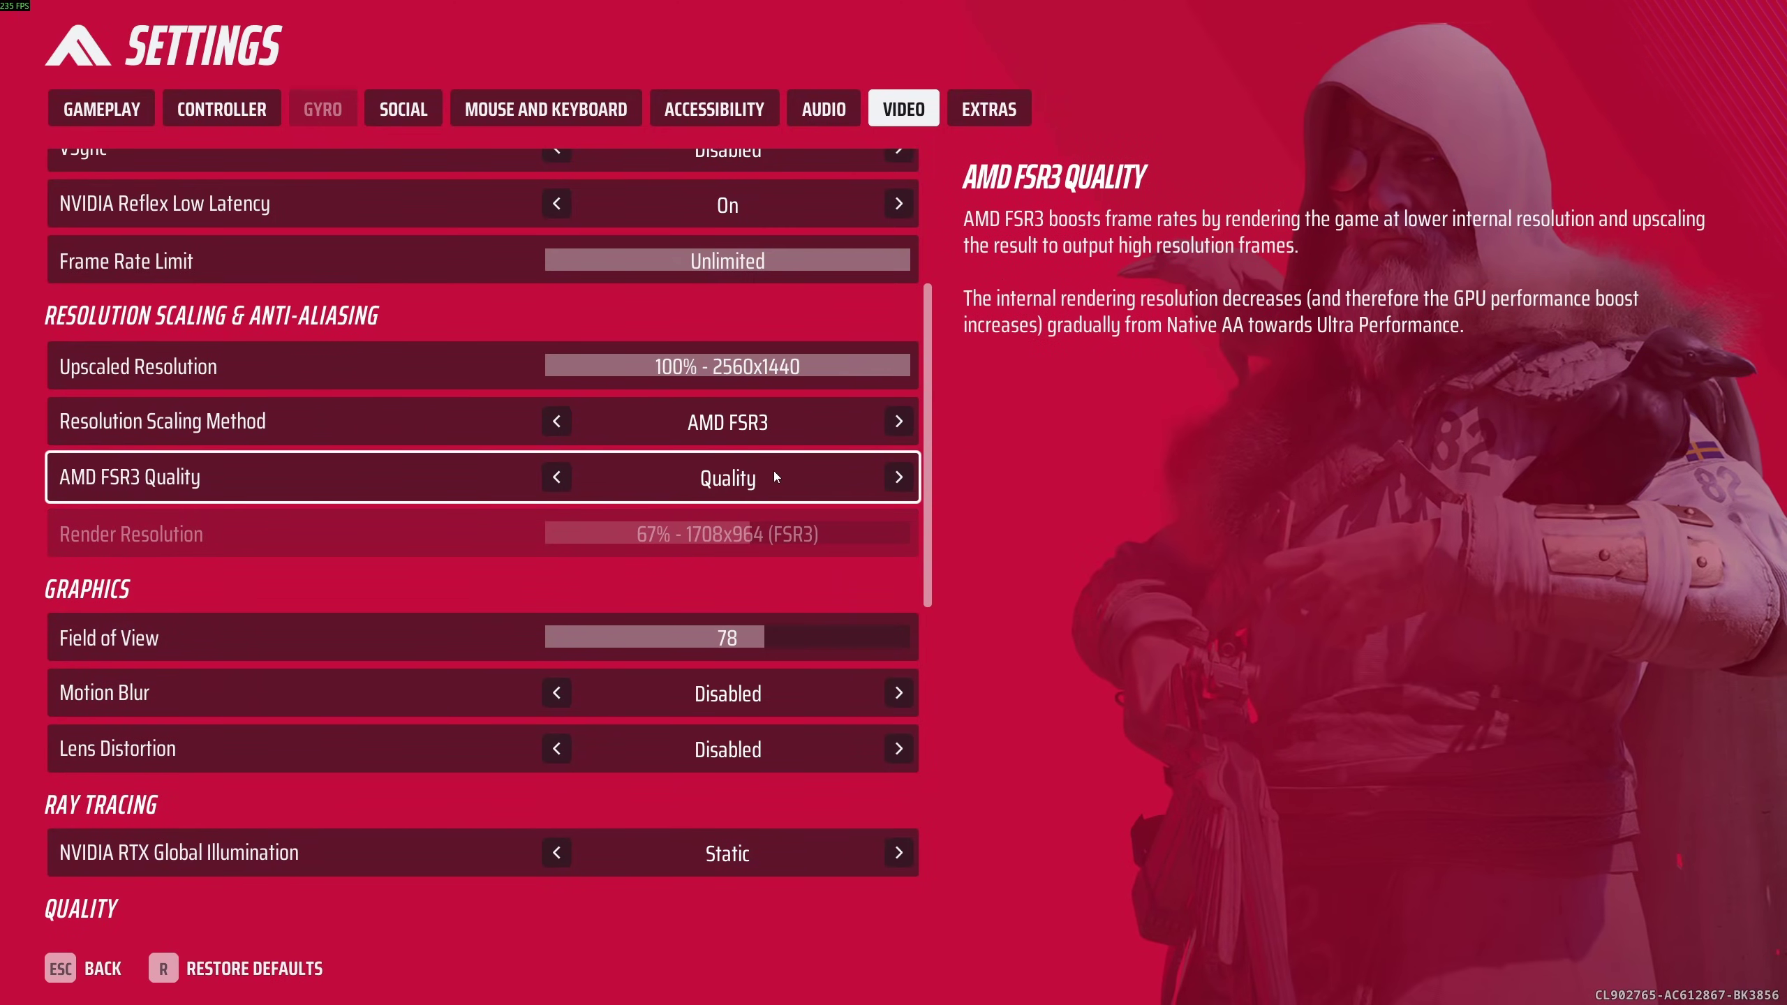
left_click(557, 478)
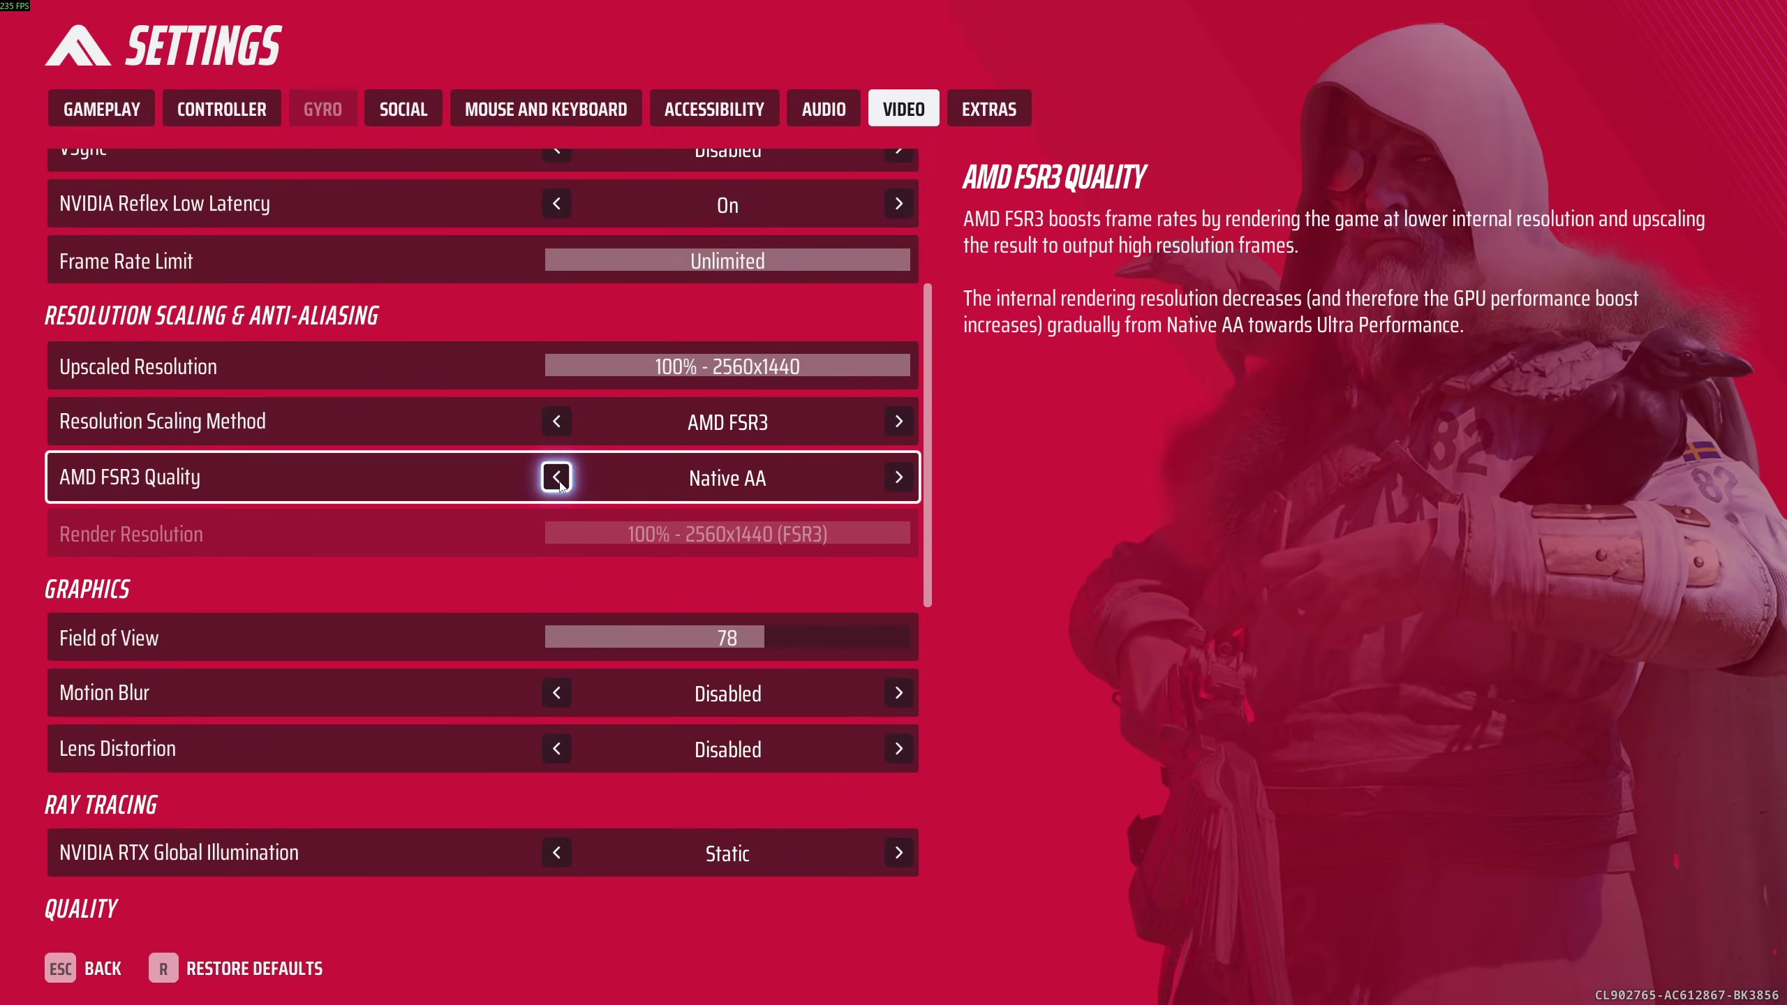
left_click(899, 477)
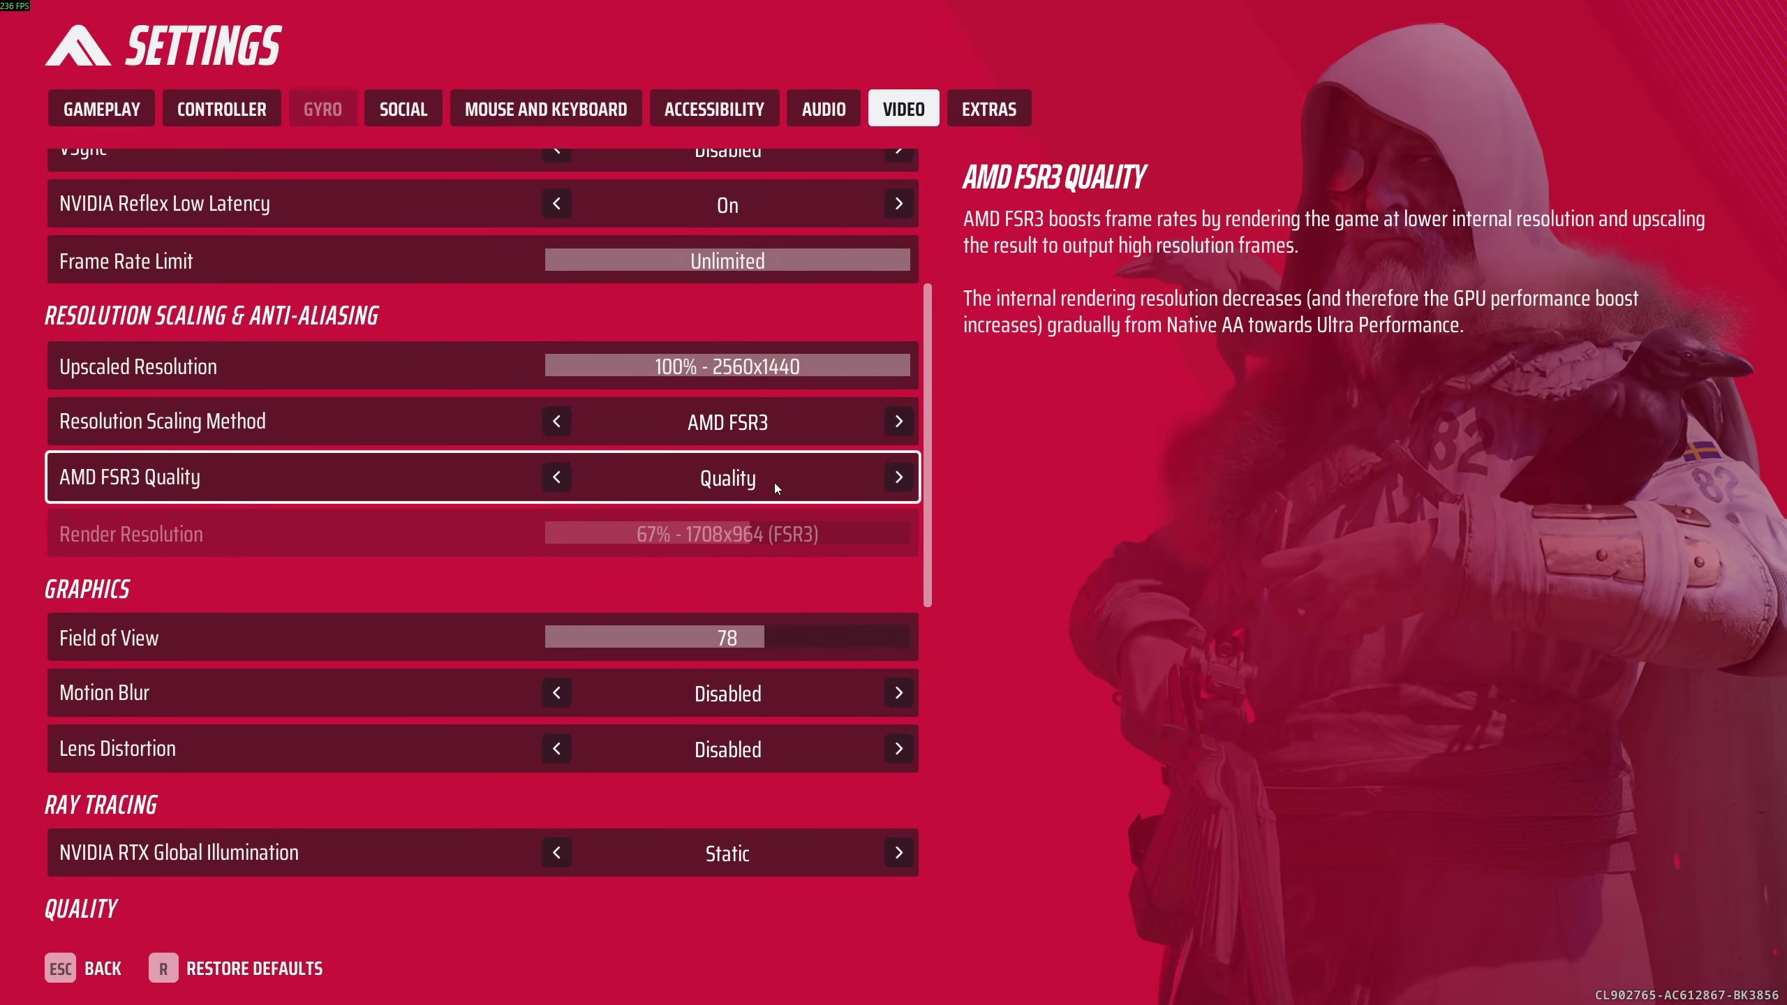
left_click(899, 422)
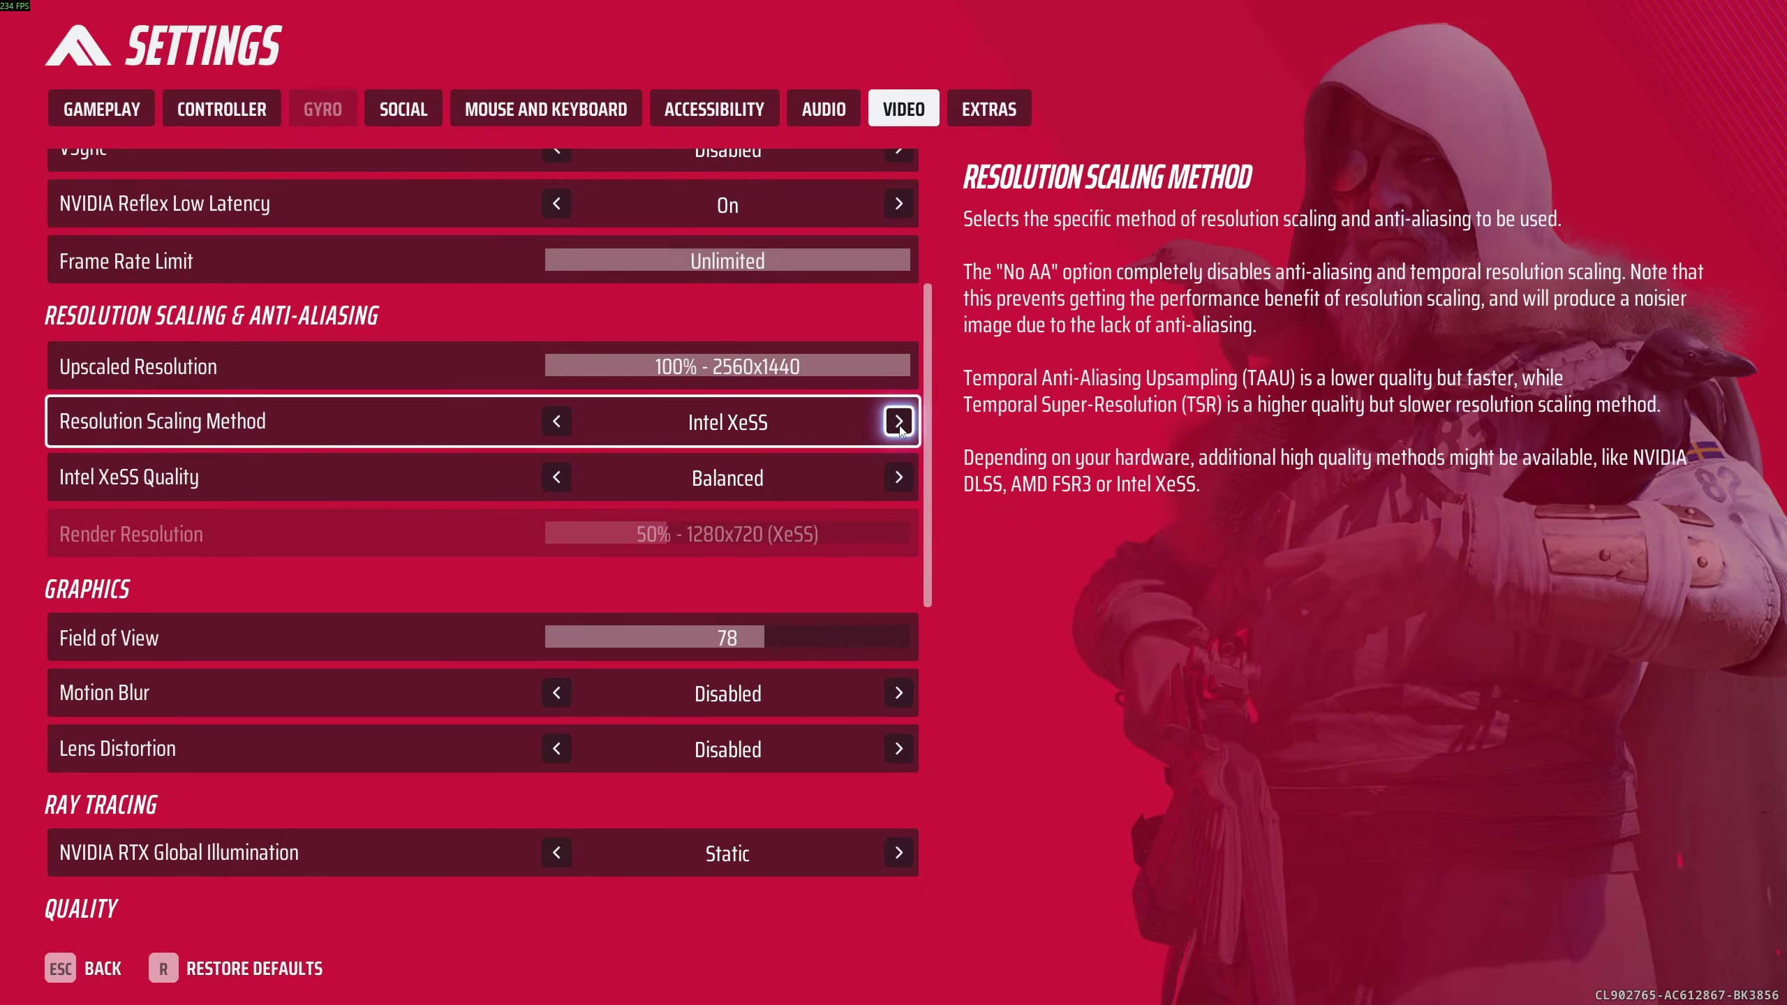
left_click(899, 421)
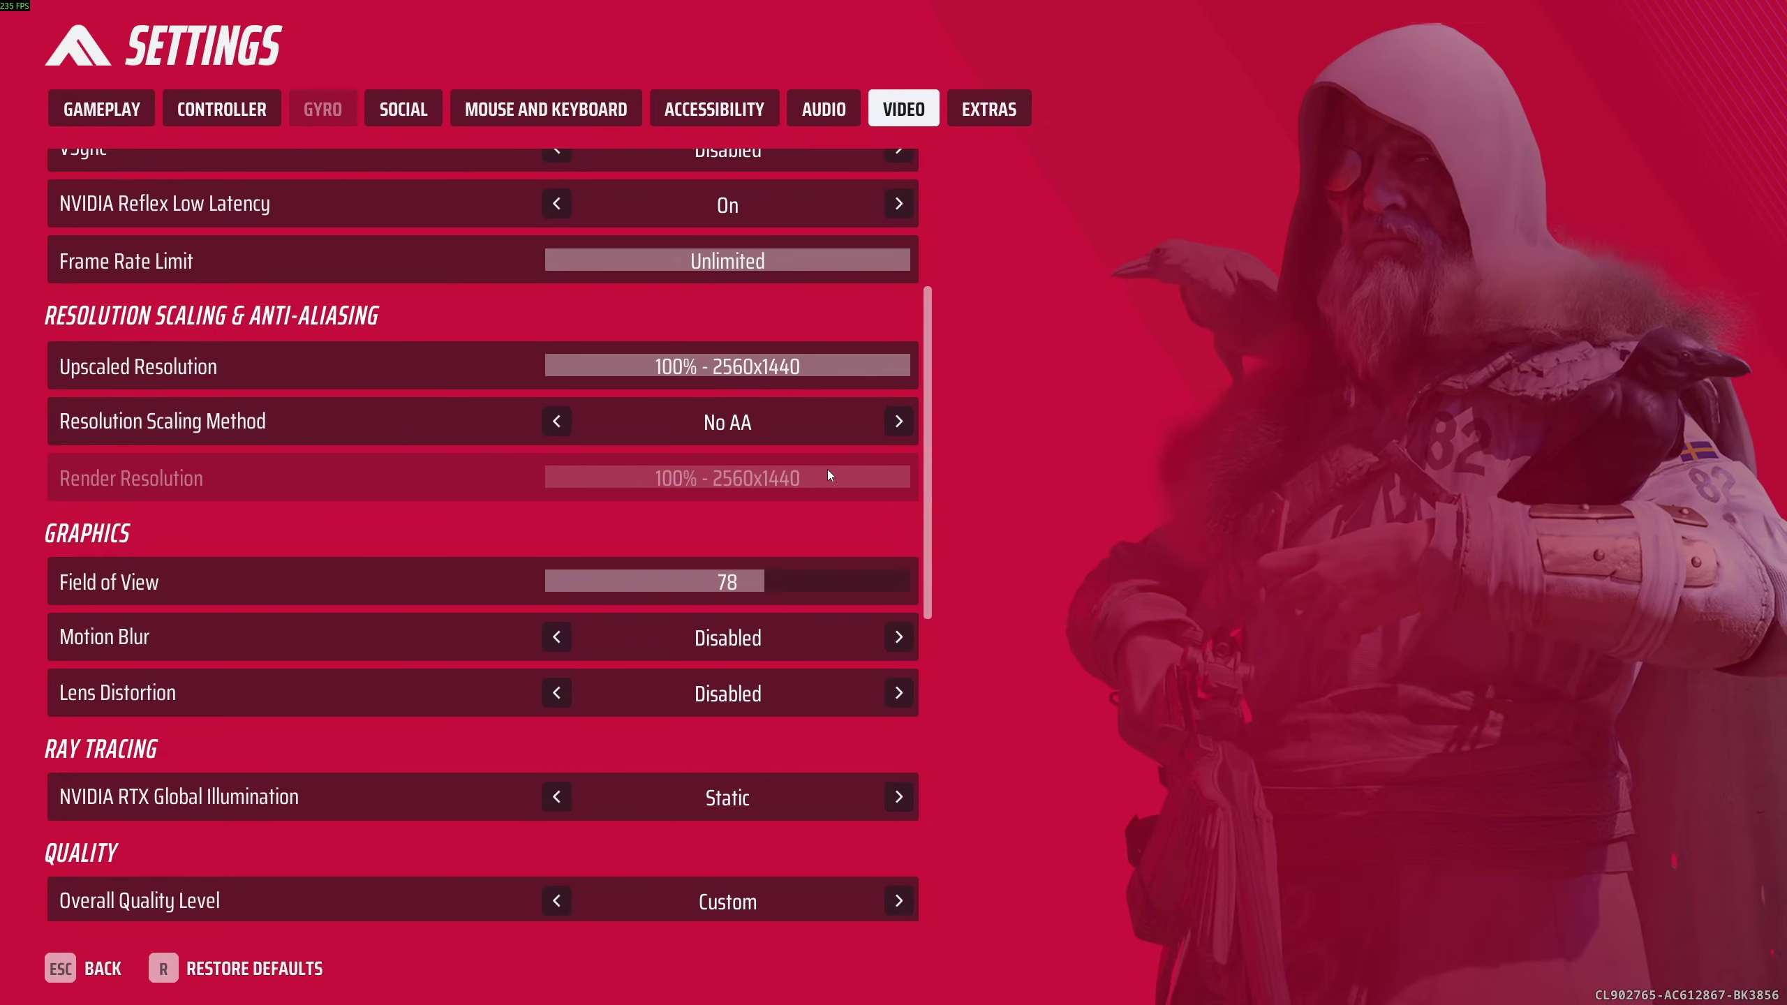
left_click(899, 422)
left_click(900, 423)
left_click(900, 422)
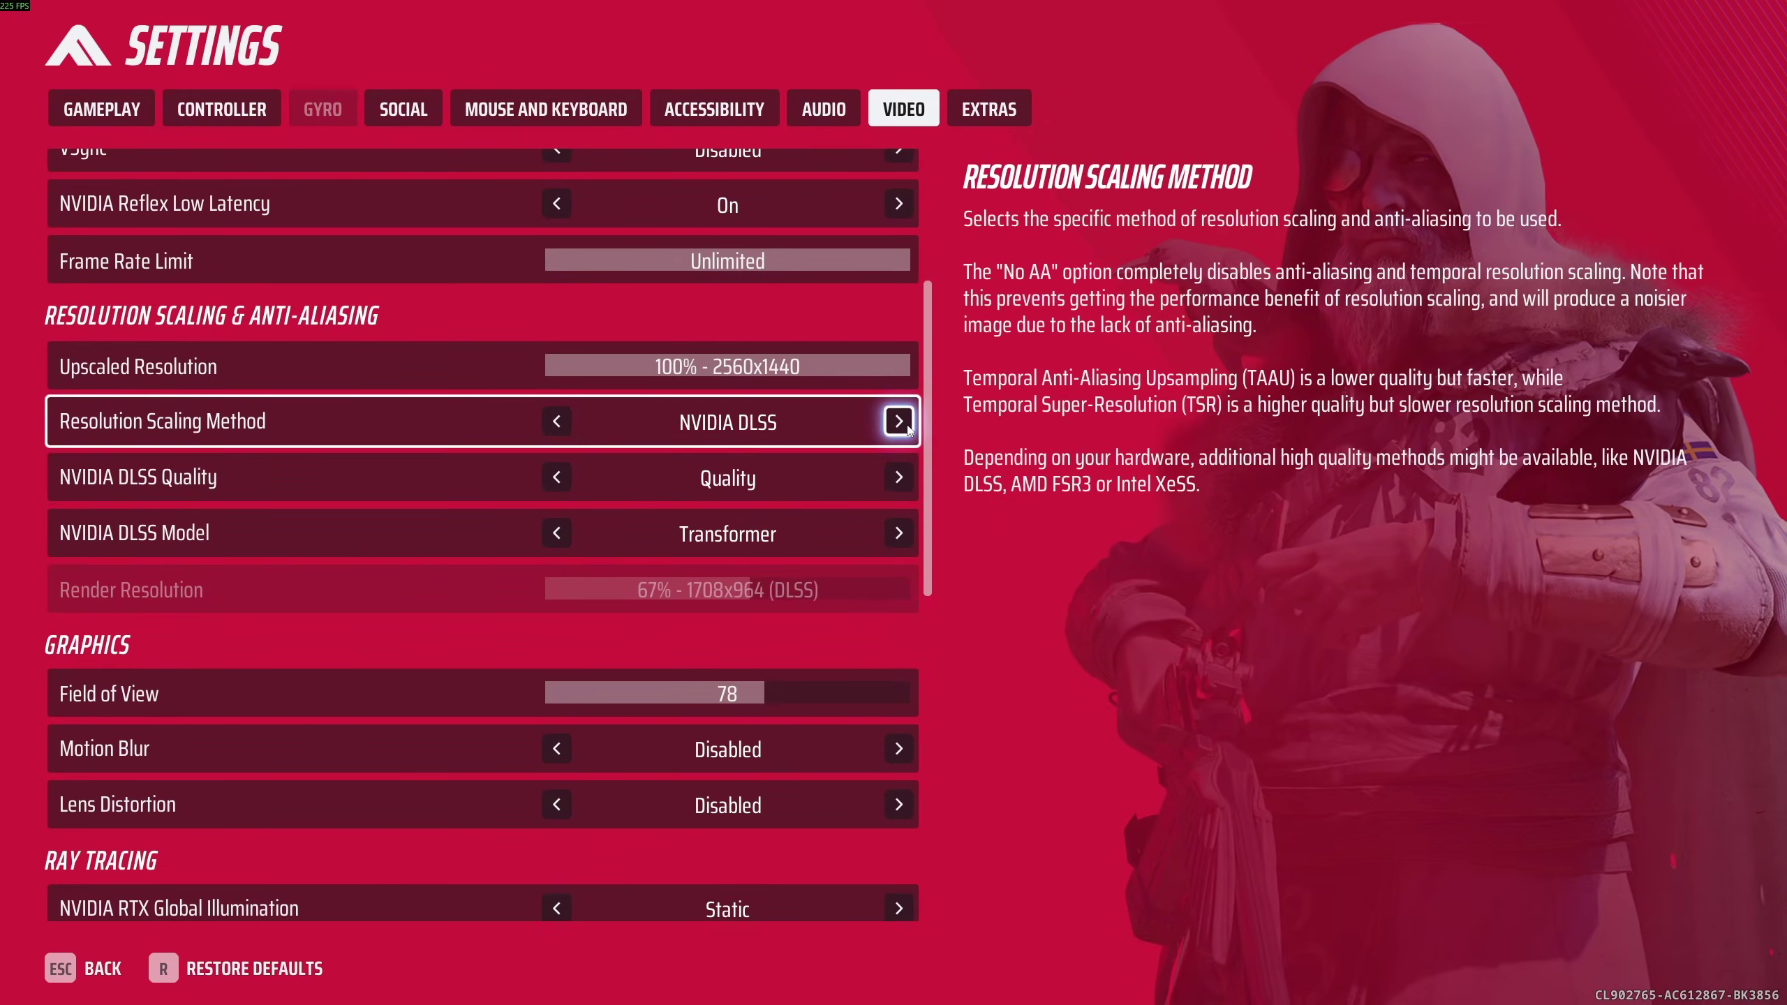
scroll(635, 663, "down", 6)
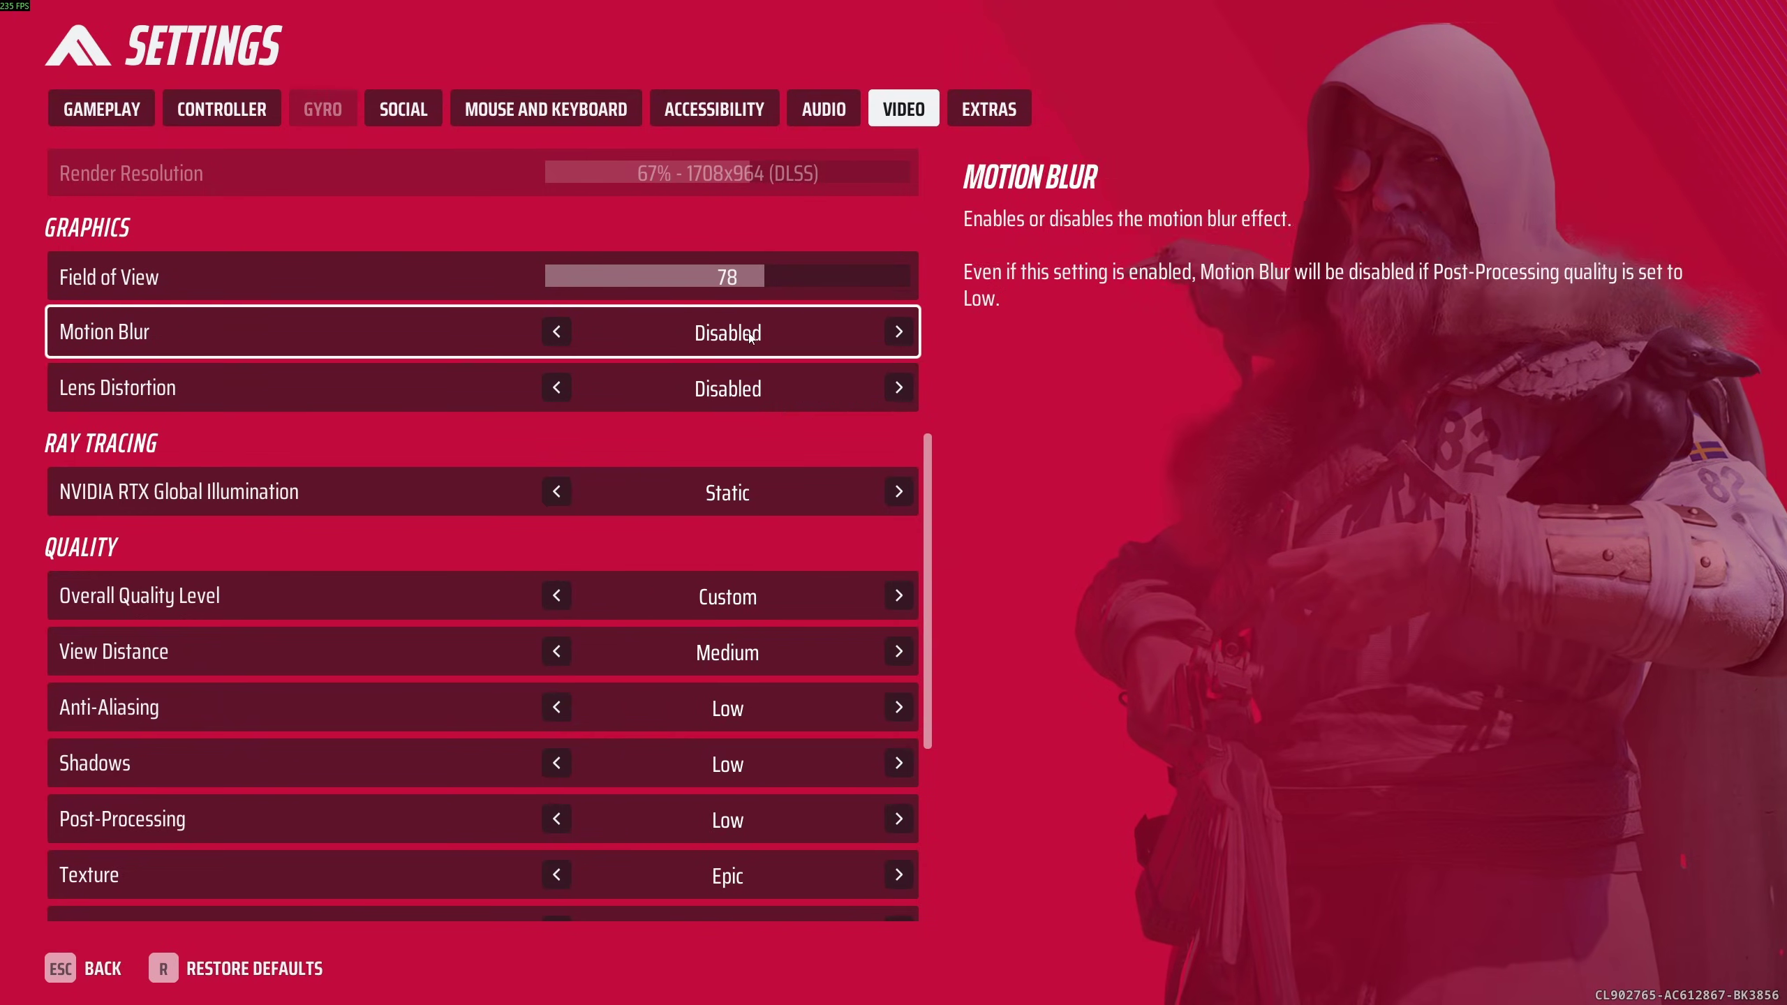
scroll(732, 423, "down", 2)
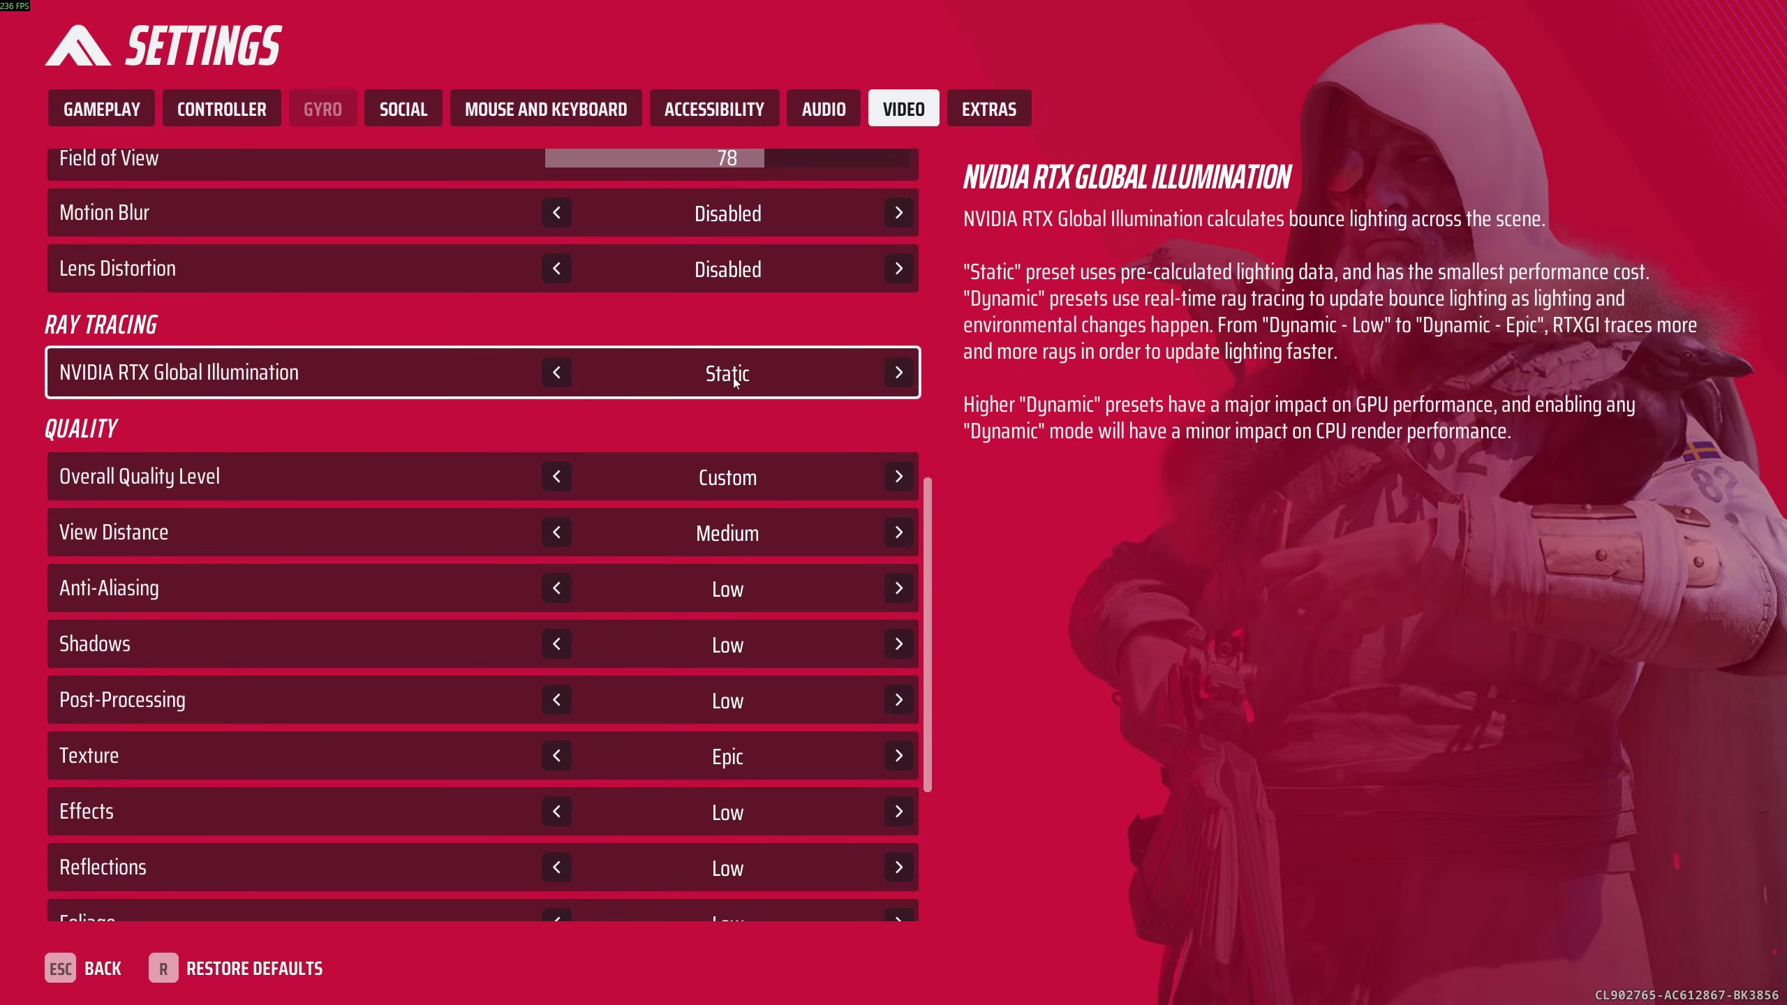
scroll(706, 384, "down", 1)
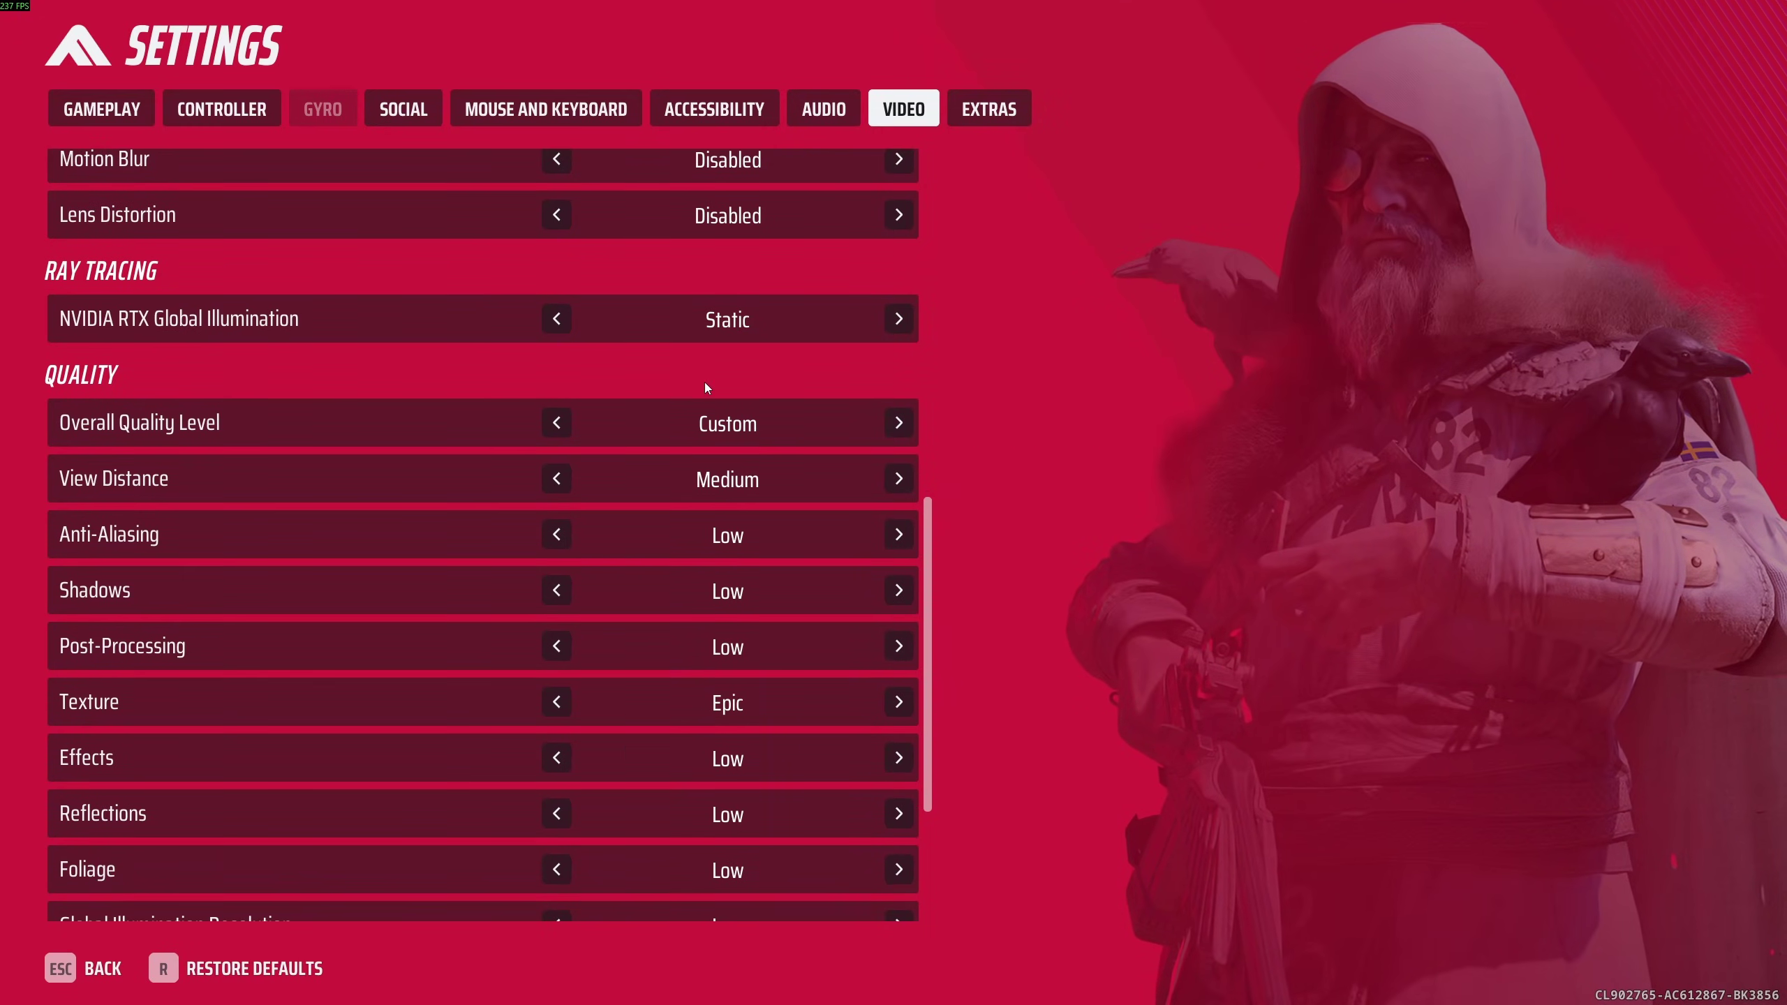
scroll(741, 324, "down", 2)
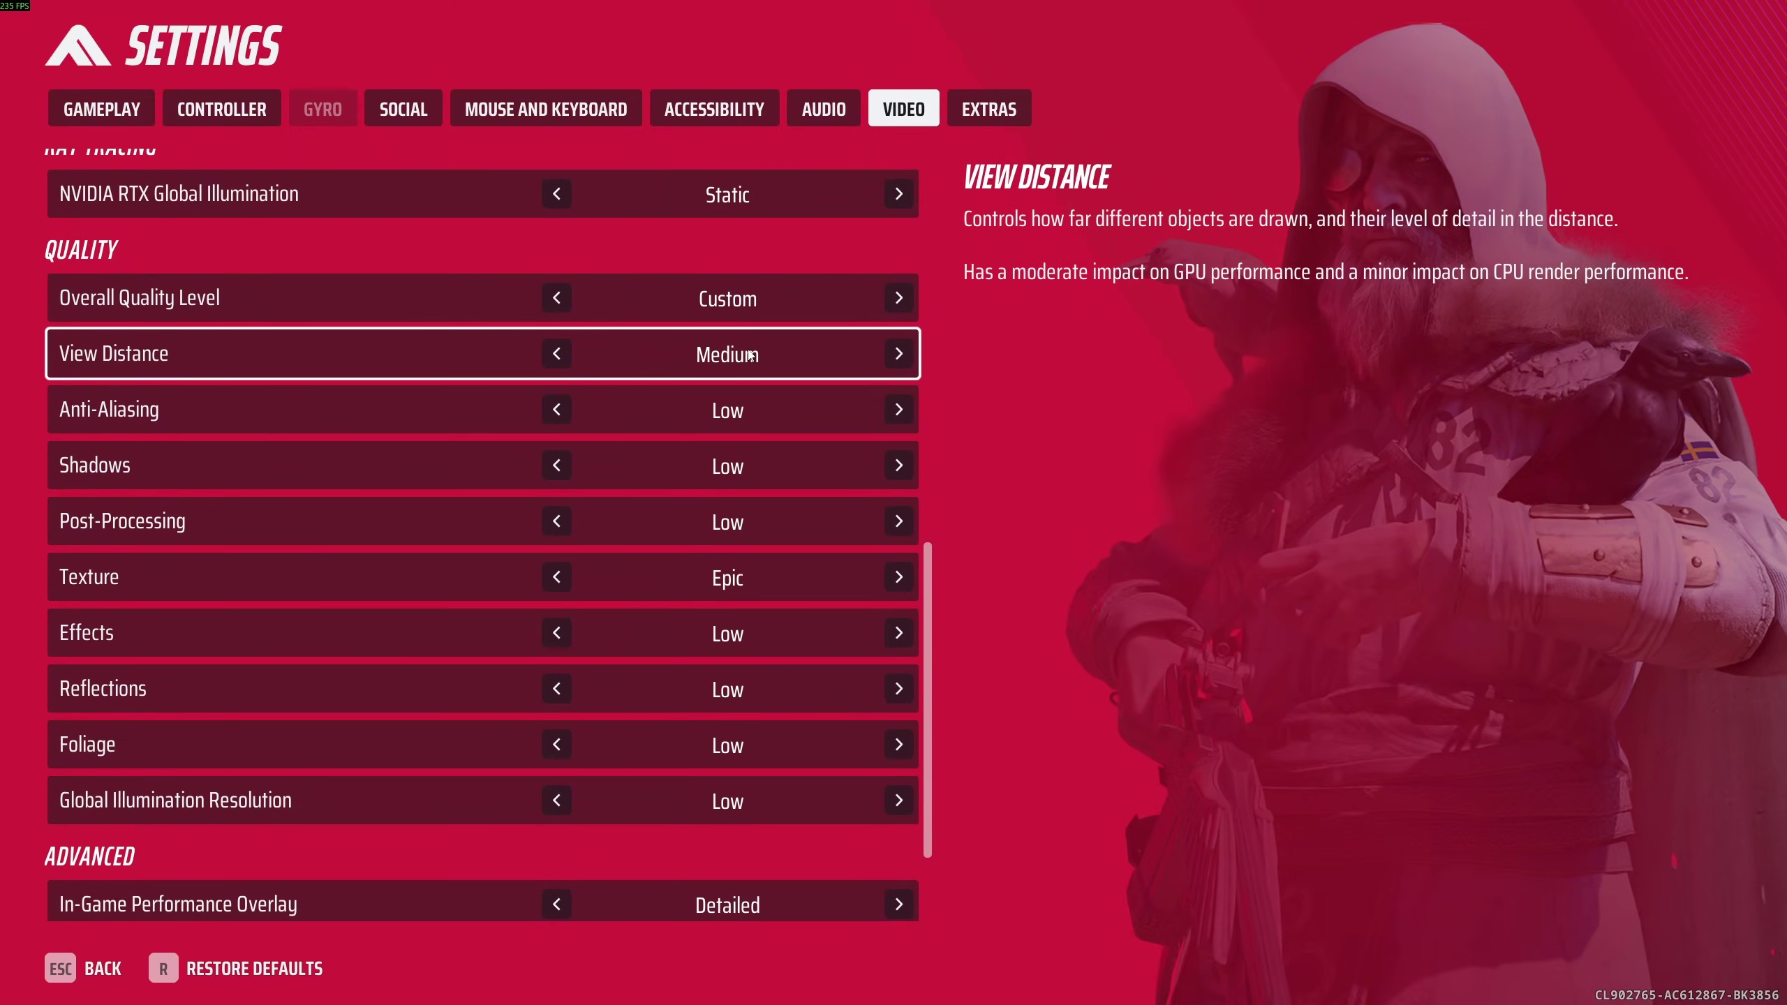
left_click(899, 353)
left_click(899, 354)
left_click(563, 355)
left_click(562, 356)
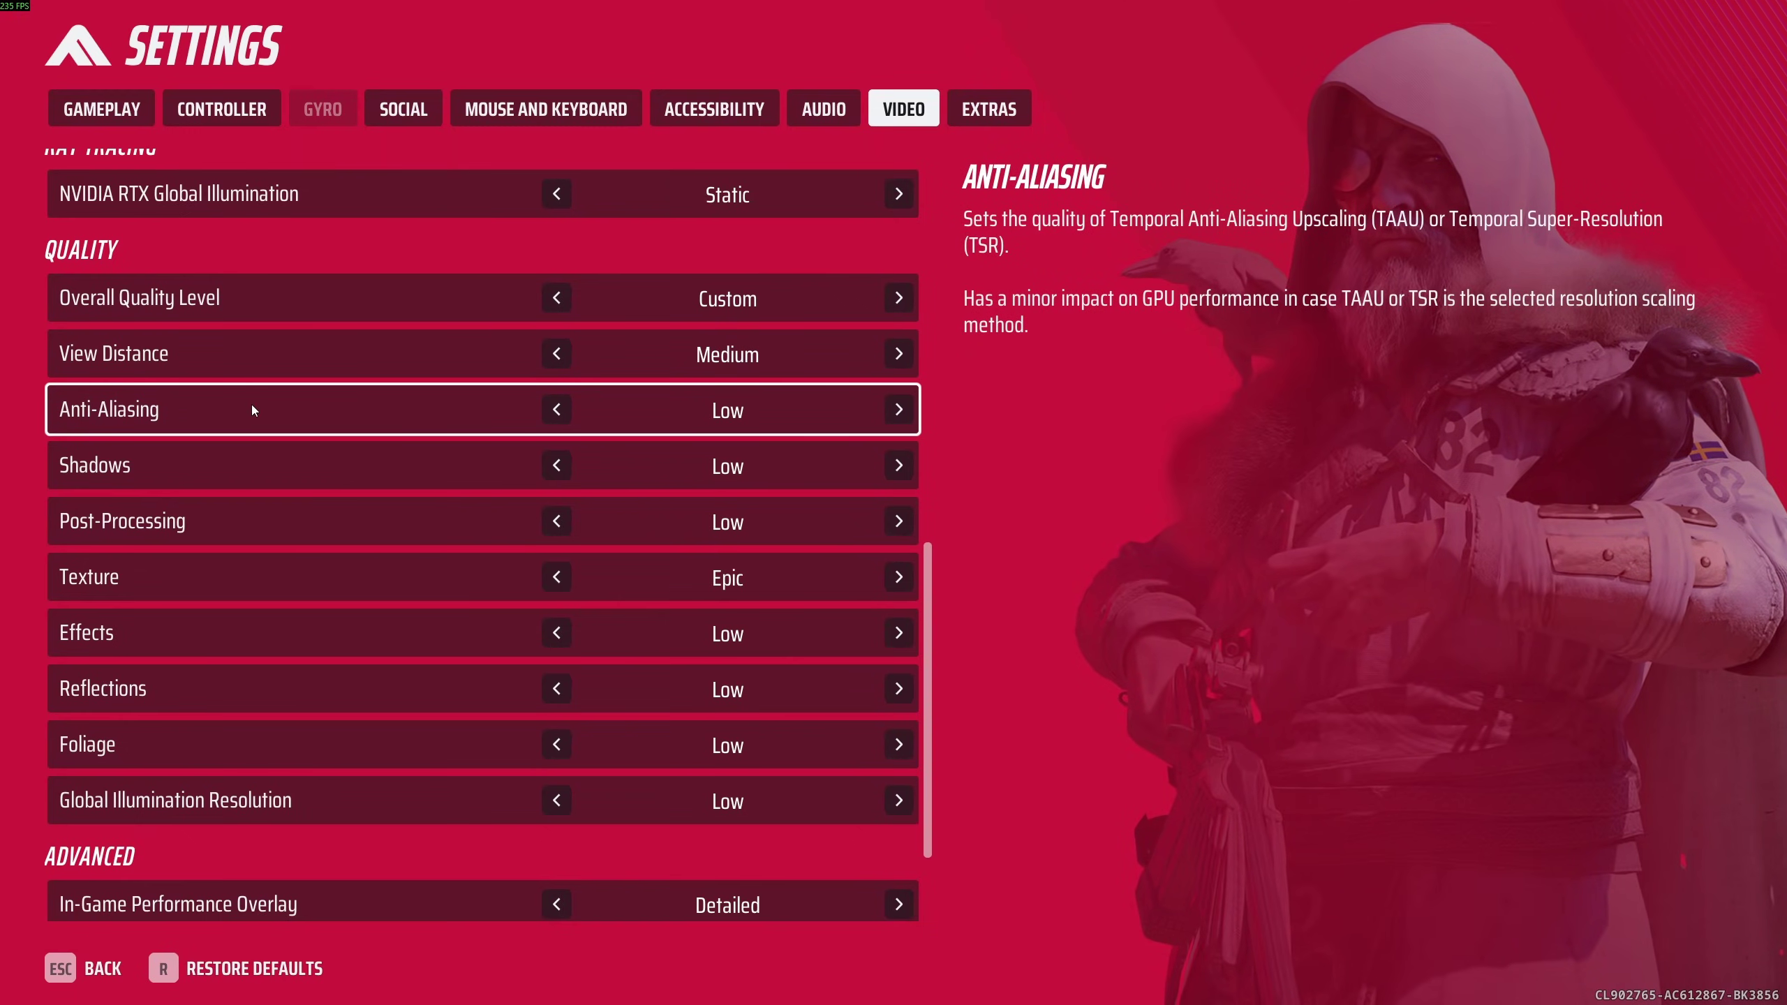
scroll(756, 401, "down", 1)
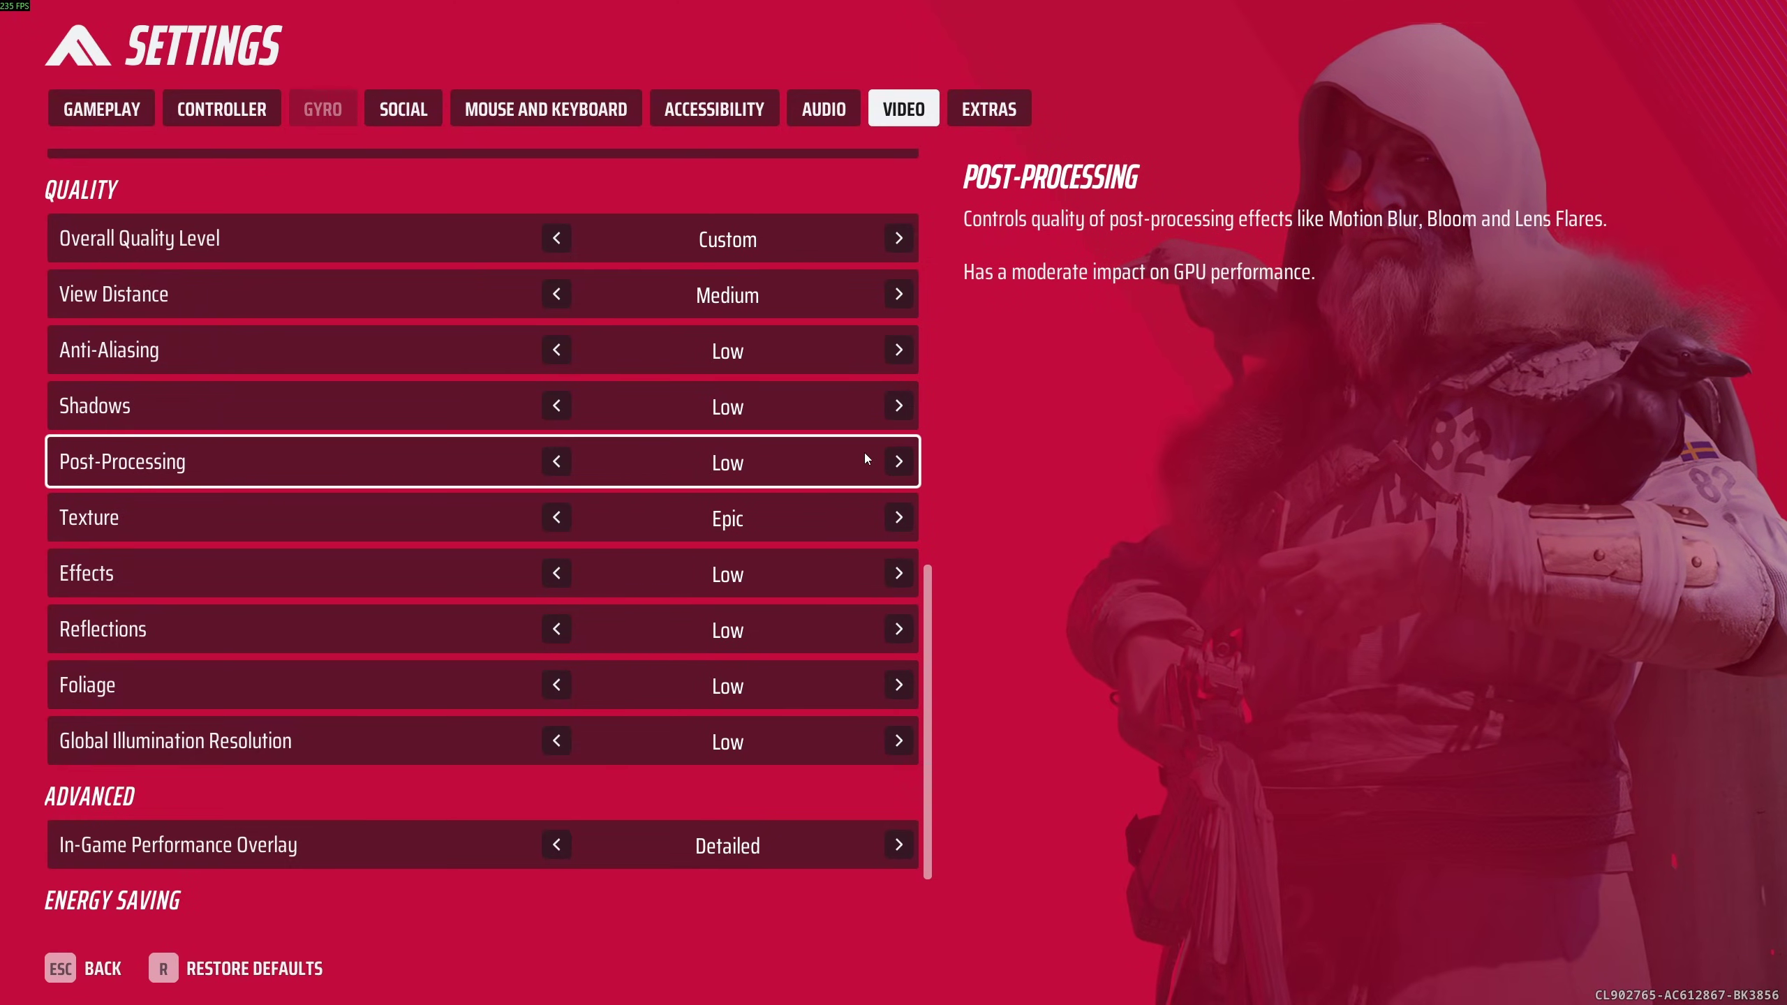
double_click(899, 461)
left_click(898, 461)
left_click(555, 461)
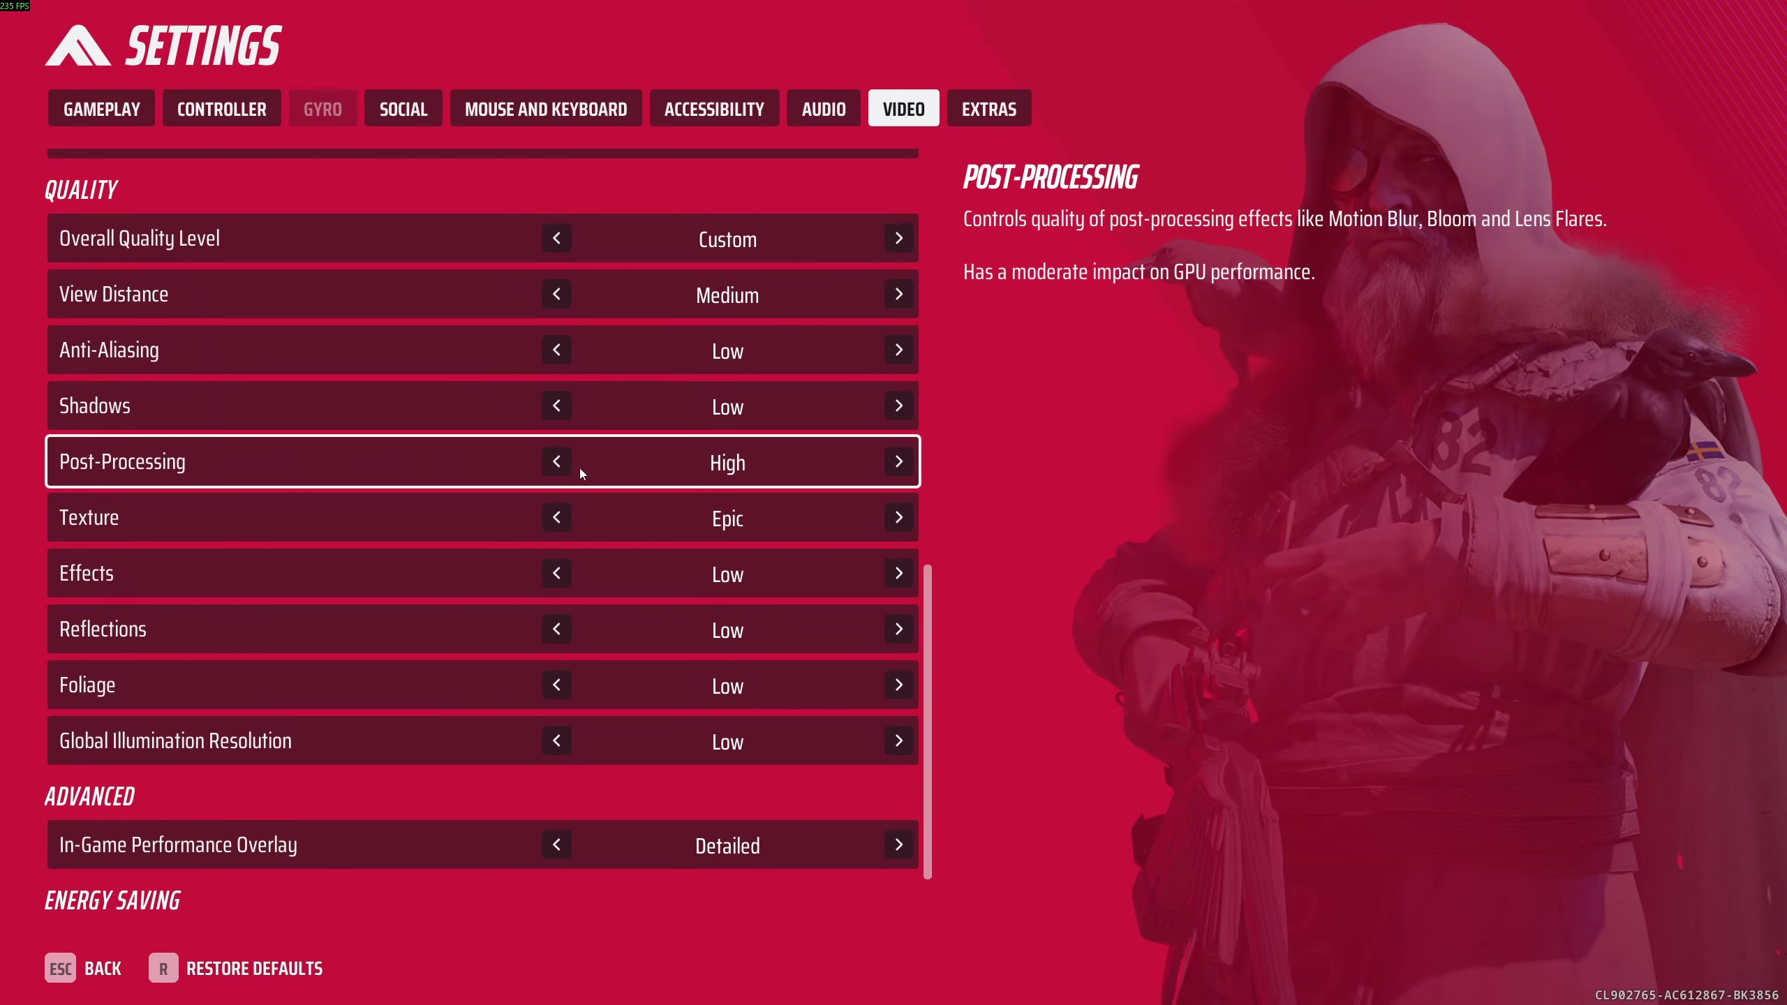
left_click(556, 466)
left_click(556, 465)
left_click(555, 465)
left_click(897, 461)
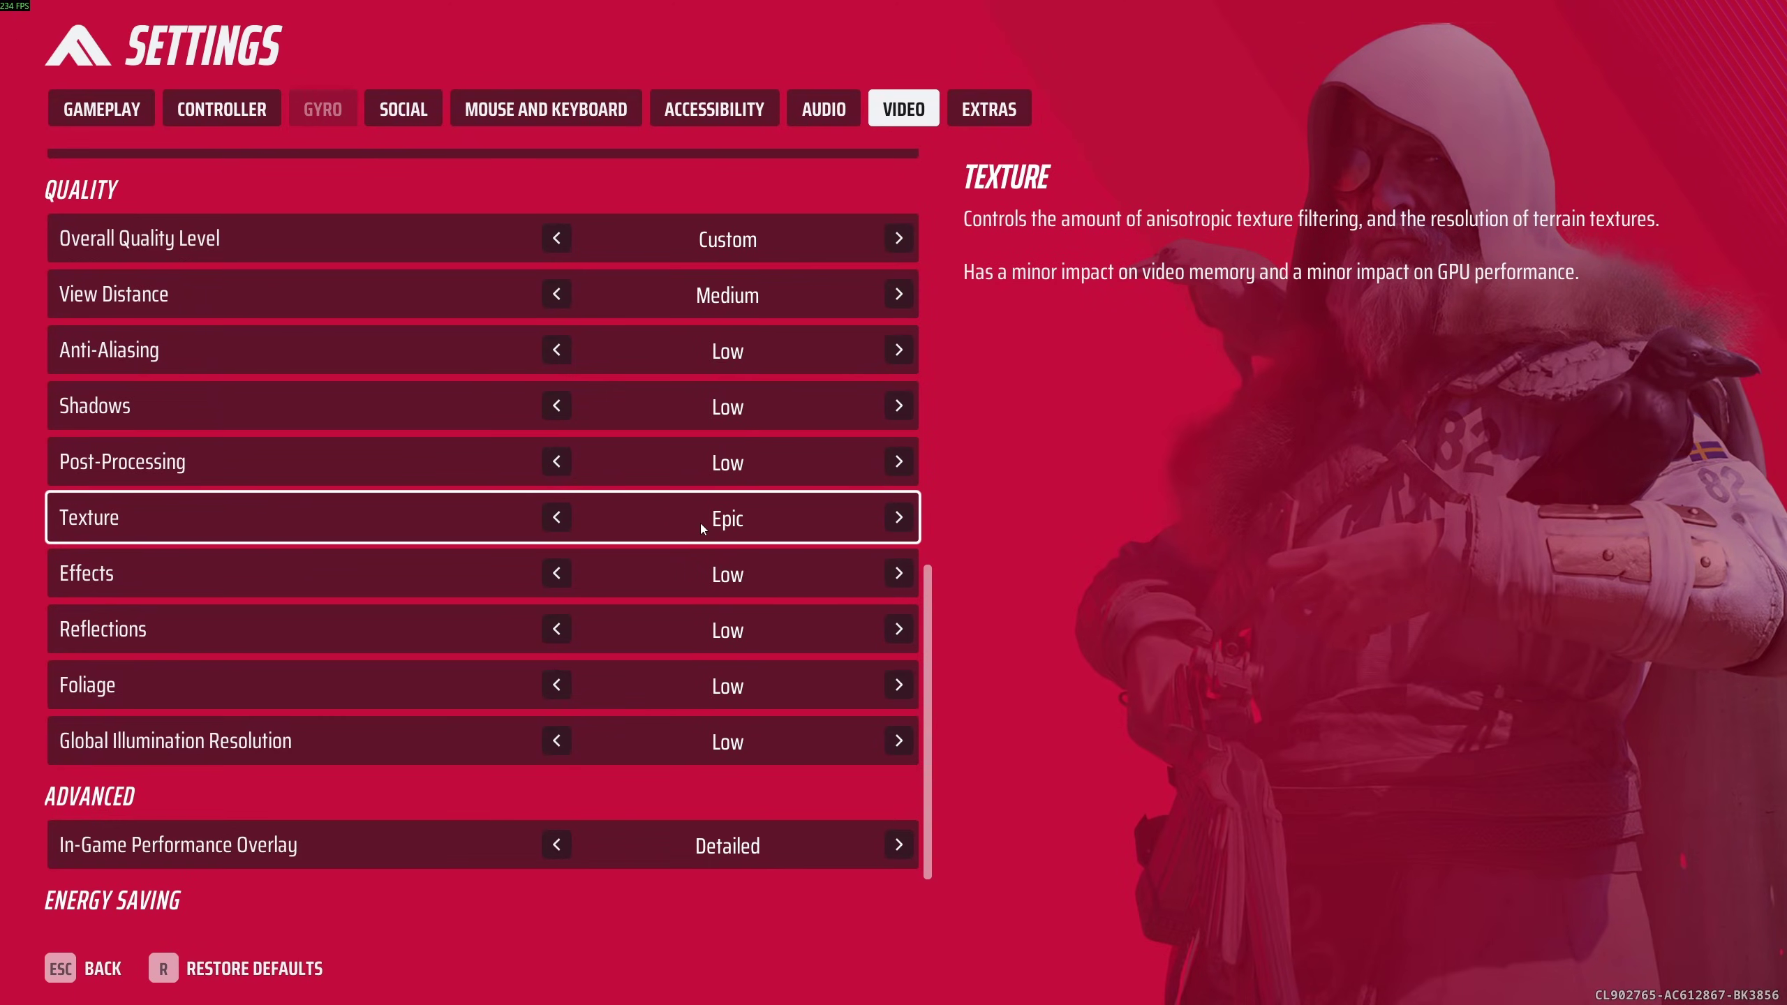
left_click(557, 517)
left_click(557, 518)
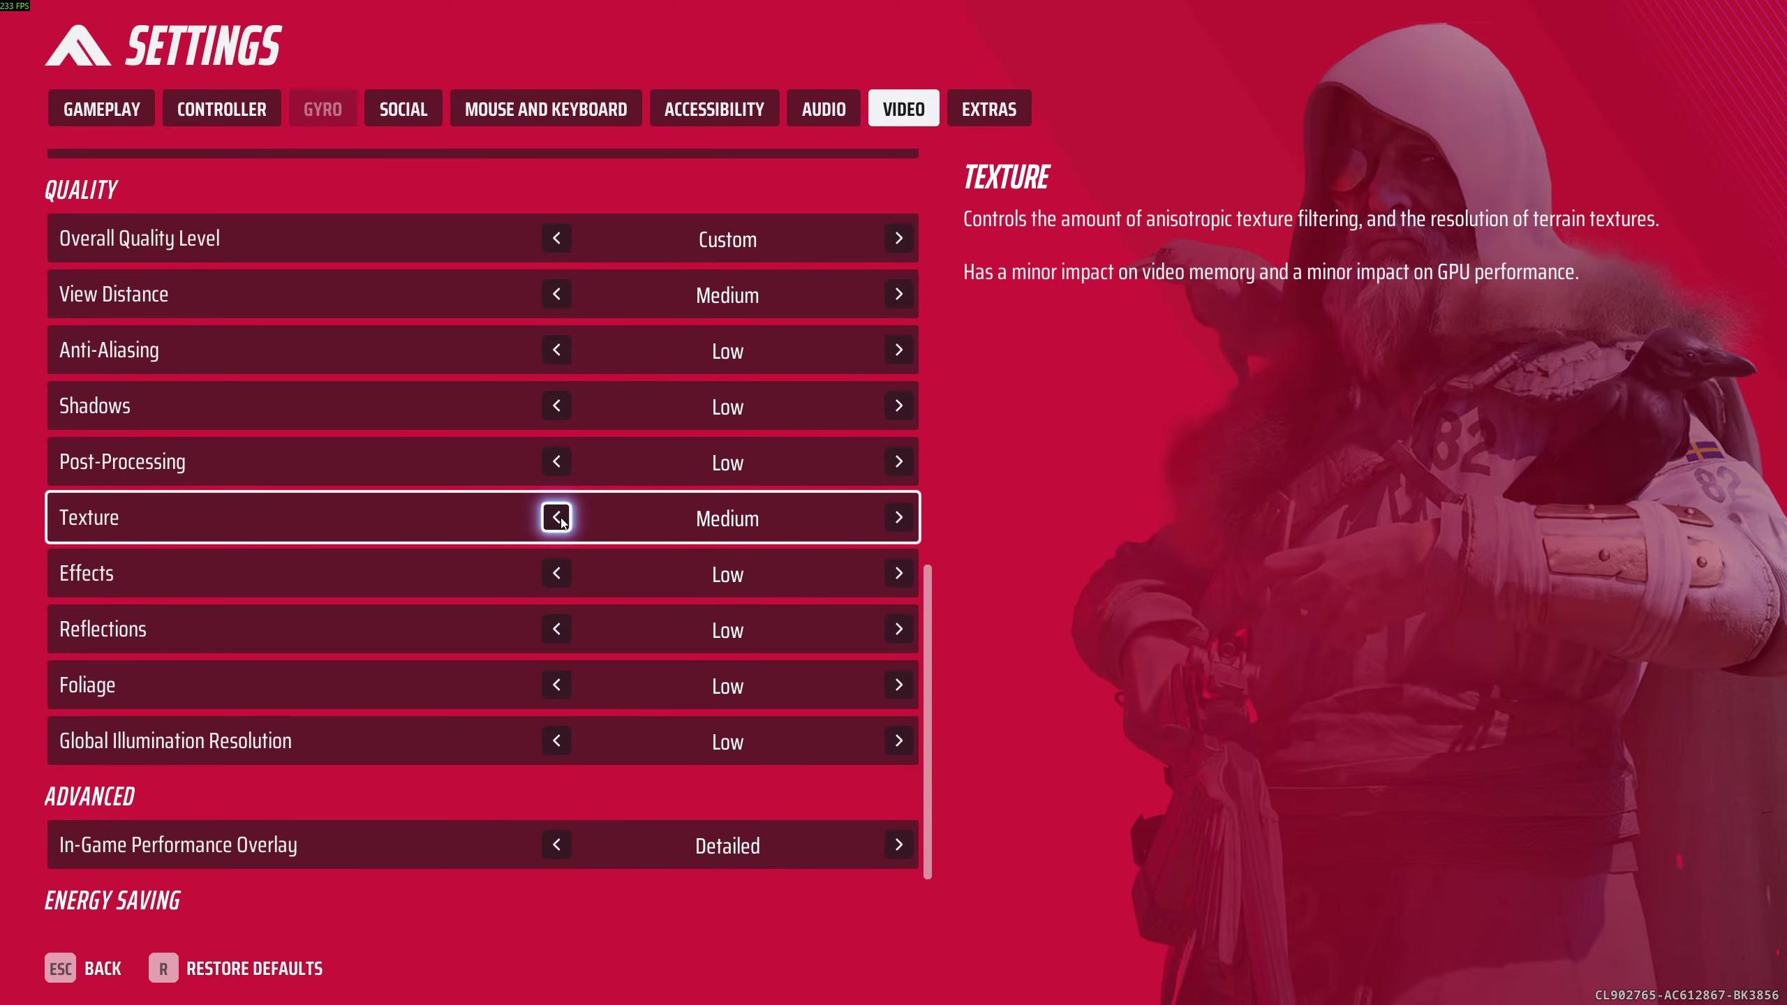
left_click(557, 518)
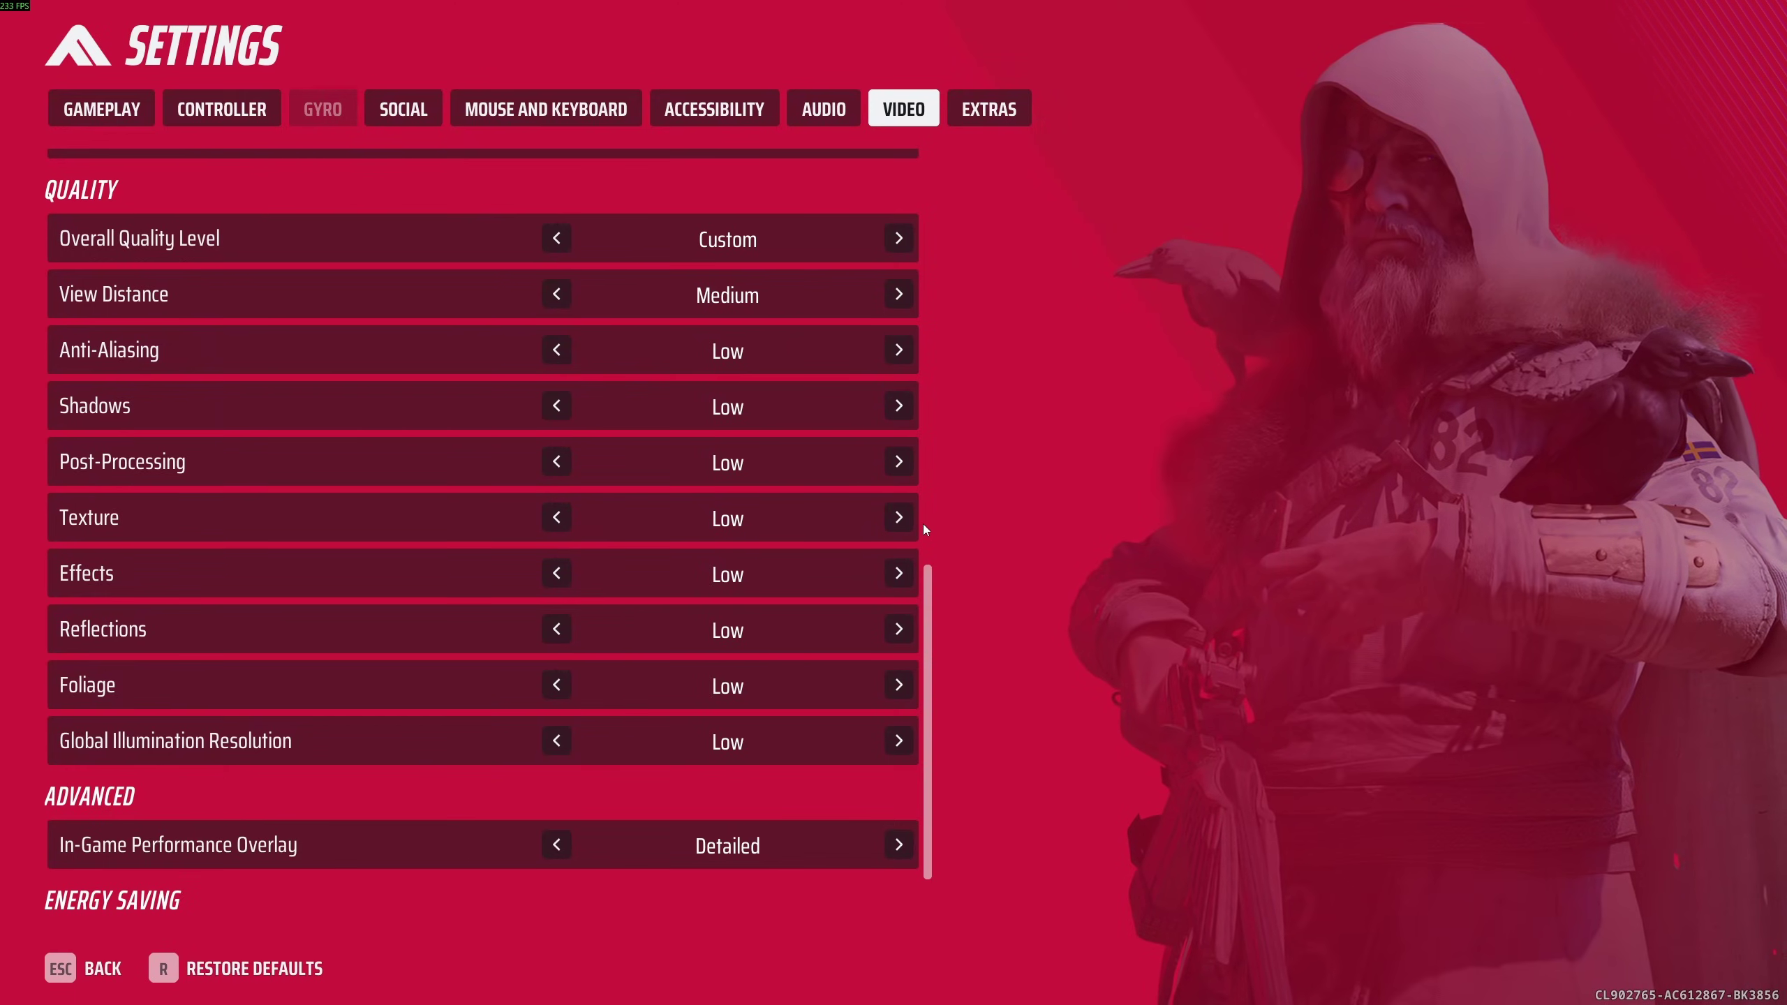
left_click(898, 518)
left_click(898, 518)
left_click(899, 518)
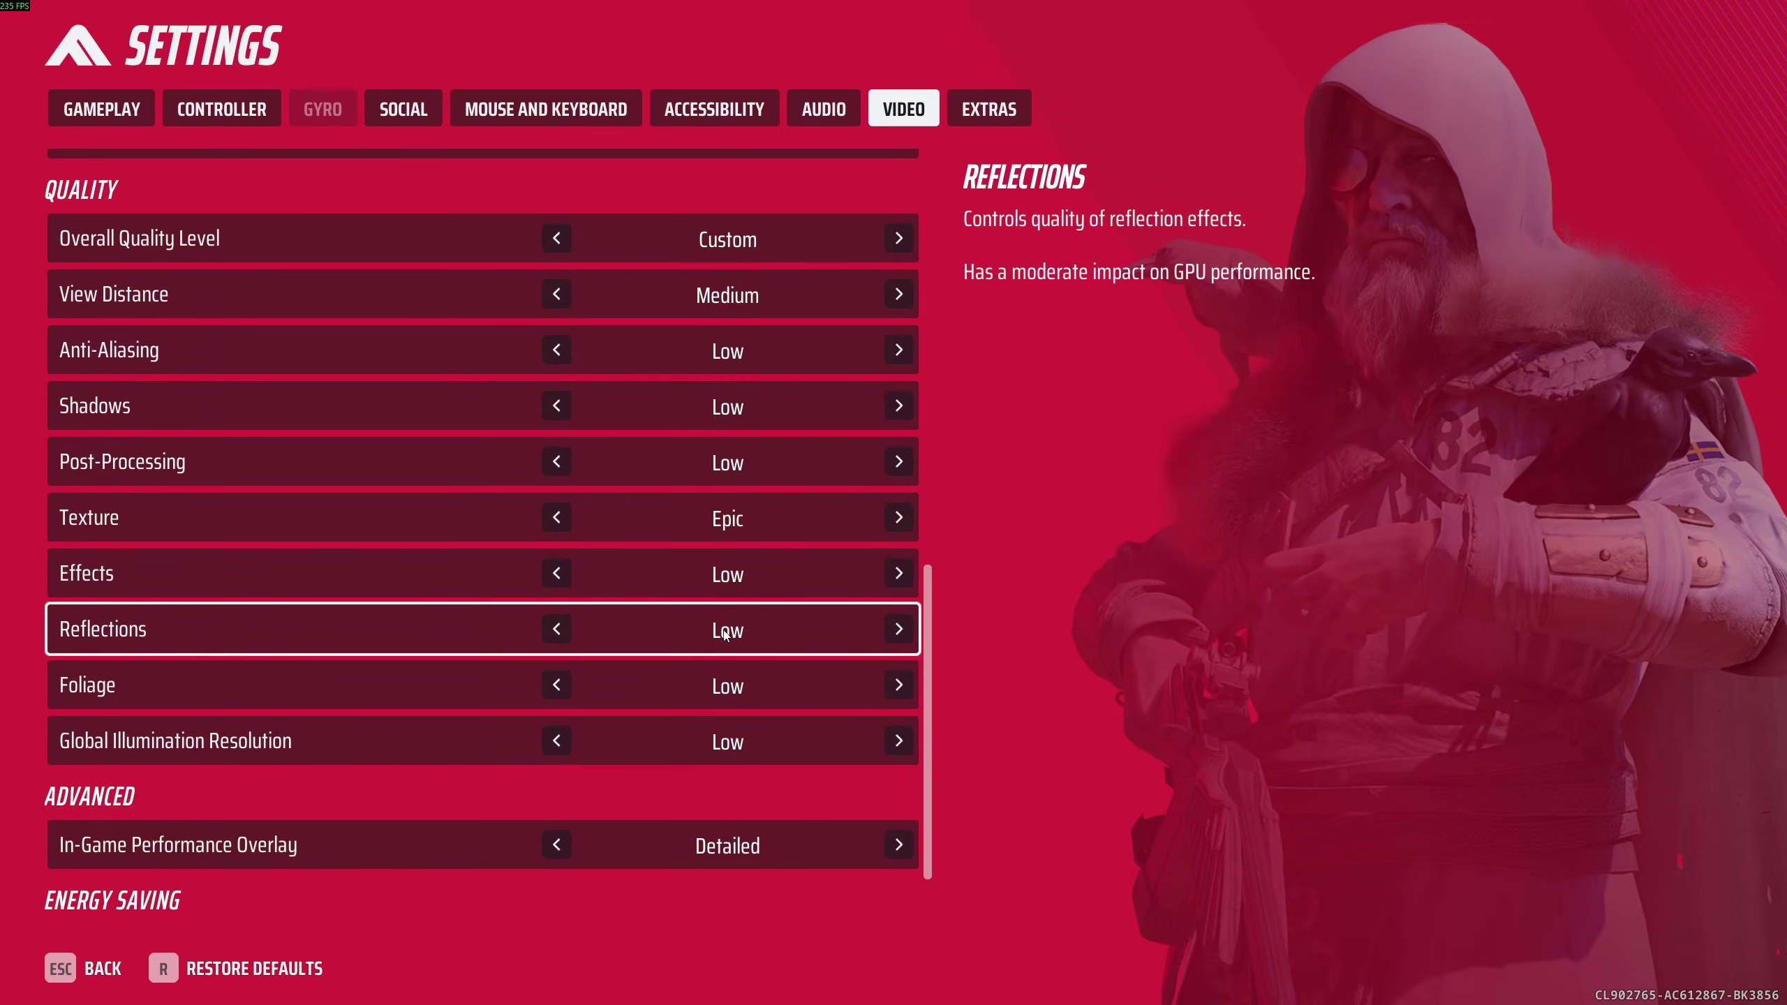
scroll(728, 626, "down", 1)
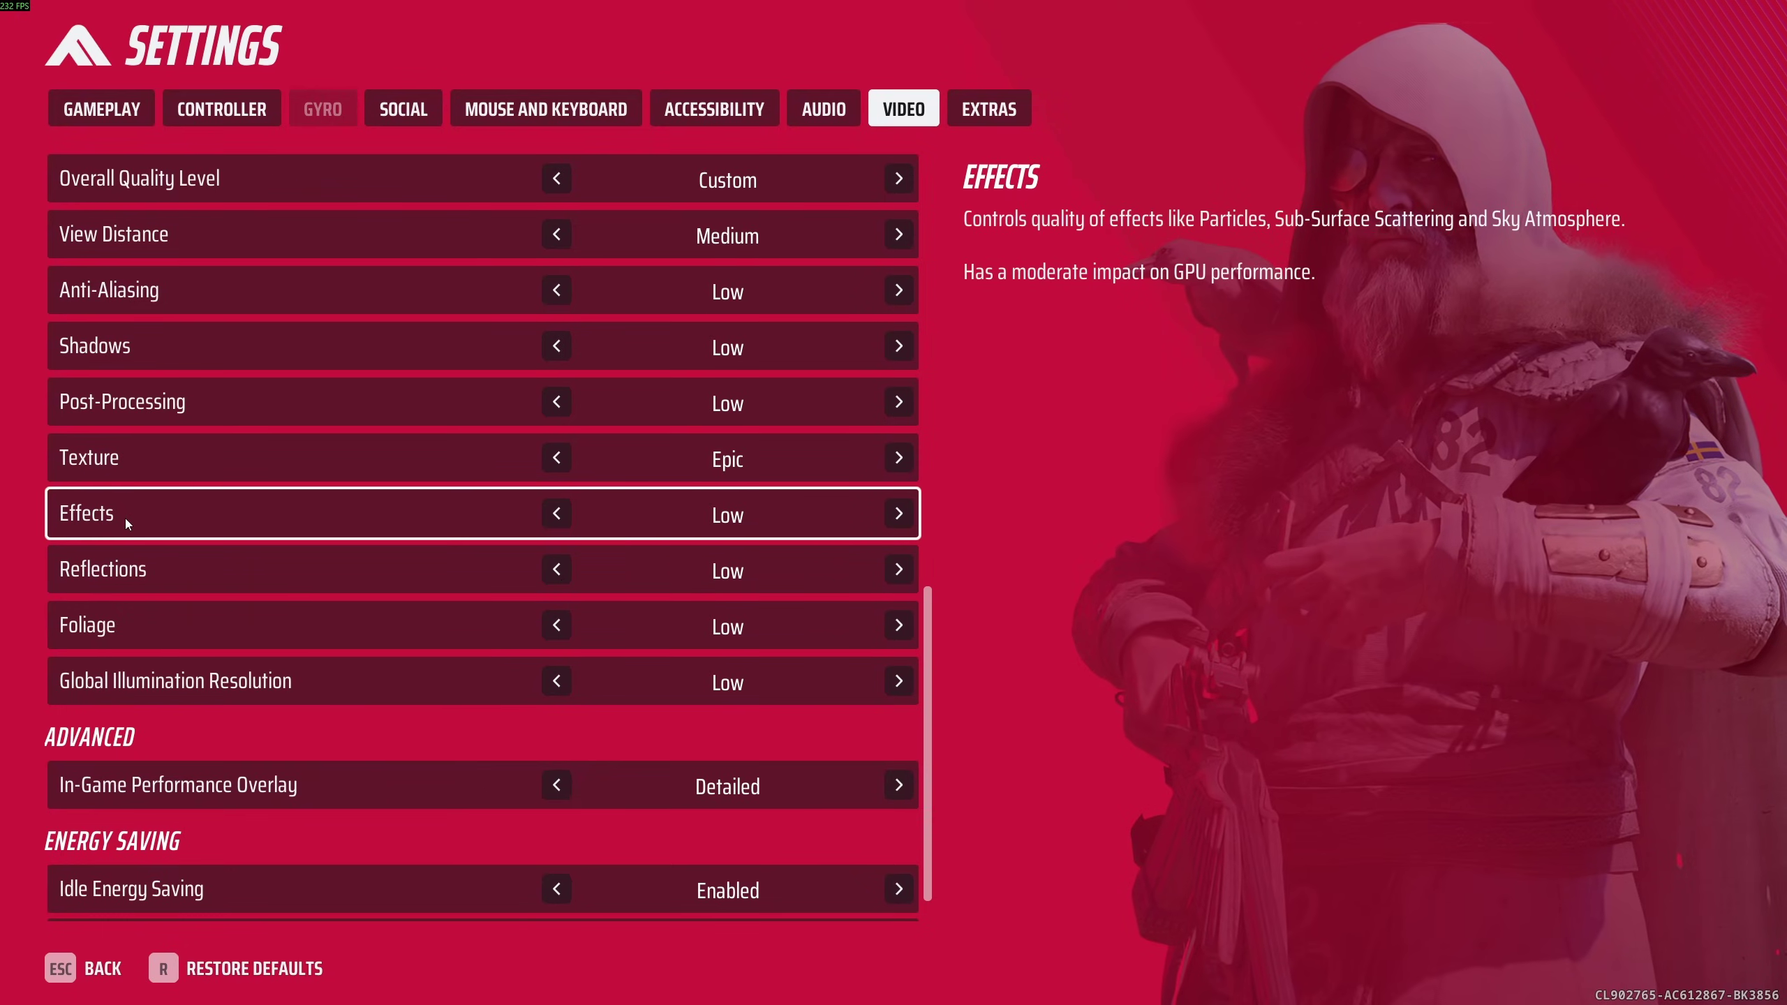
scroll(578, 651, "down", 1)
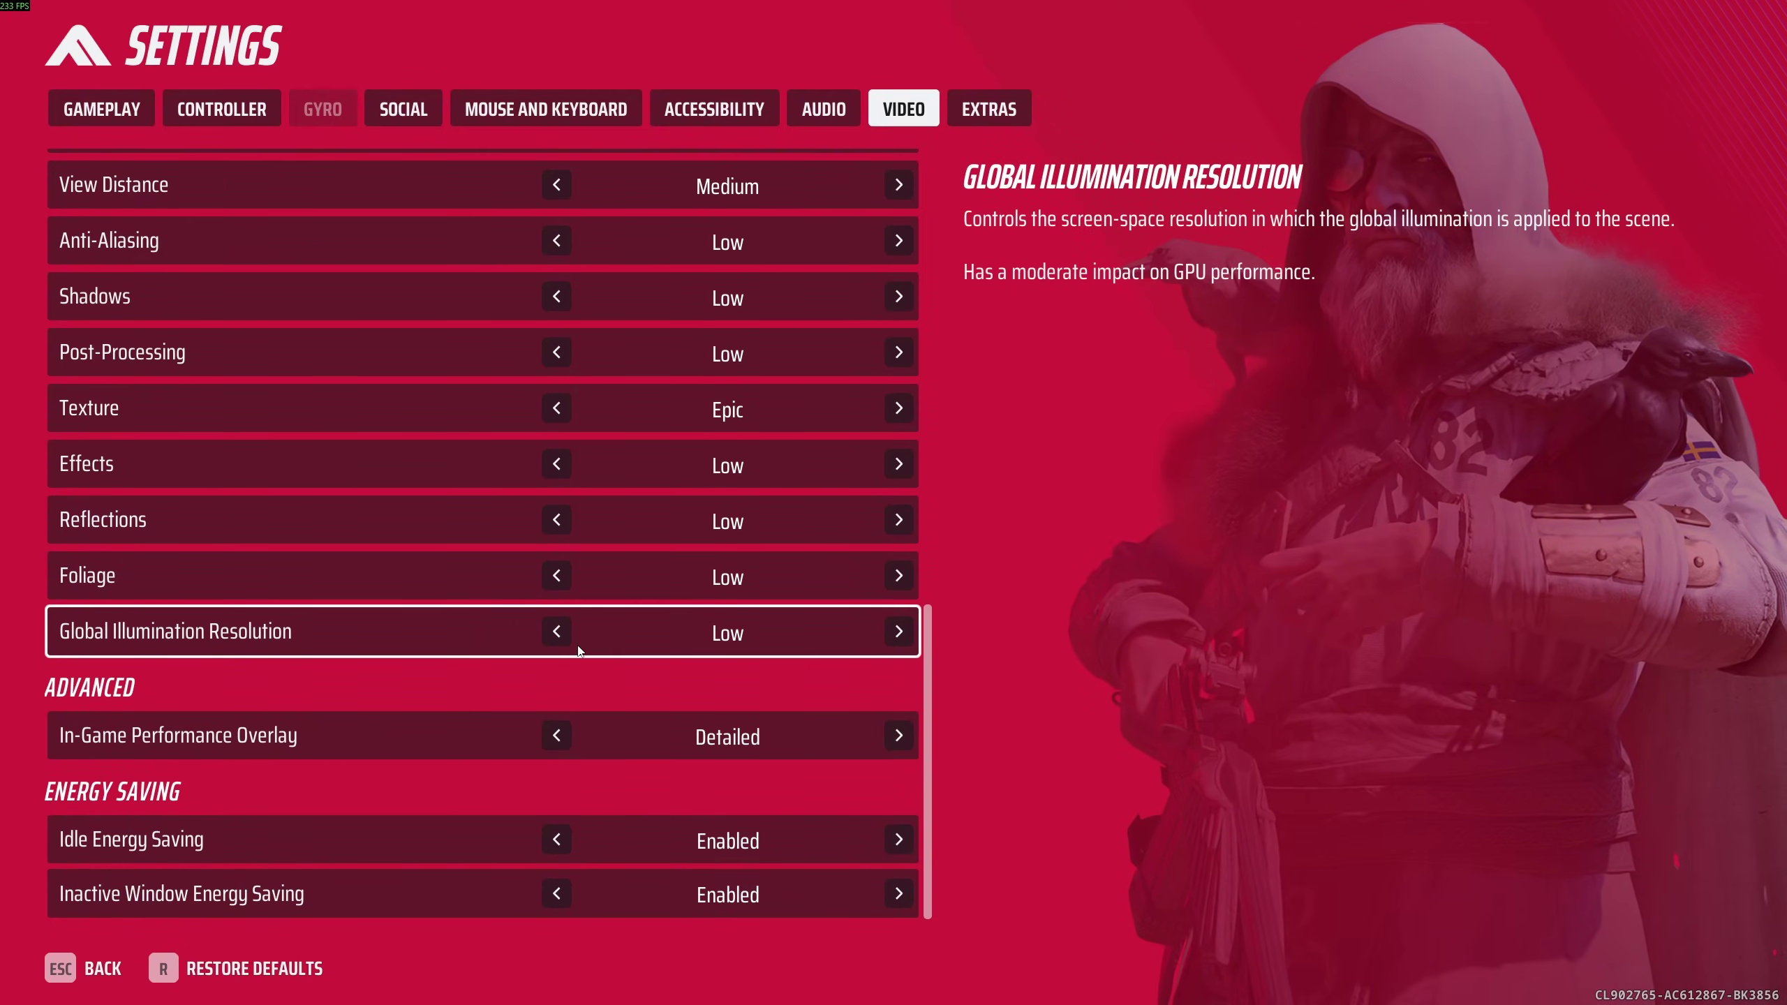